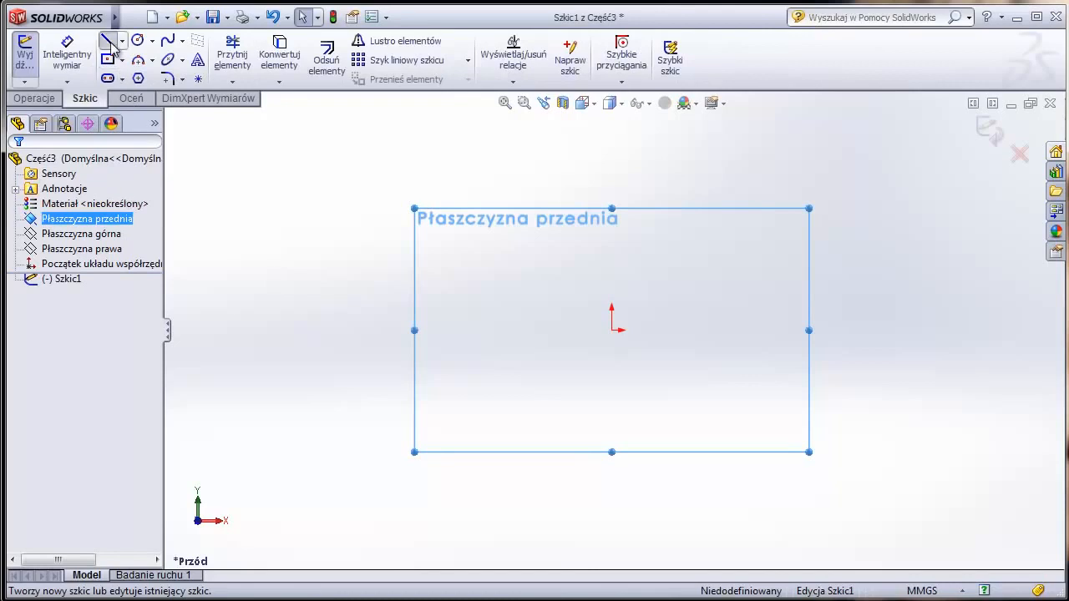
- Sketch a horizontal line about 113 mm long from the origin, followed by a vertical line about 69 mm down from its end
left_click(109, 41)
left_click(612, 329)
left_click(862, 330)
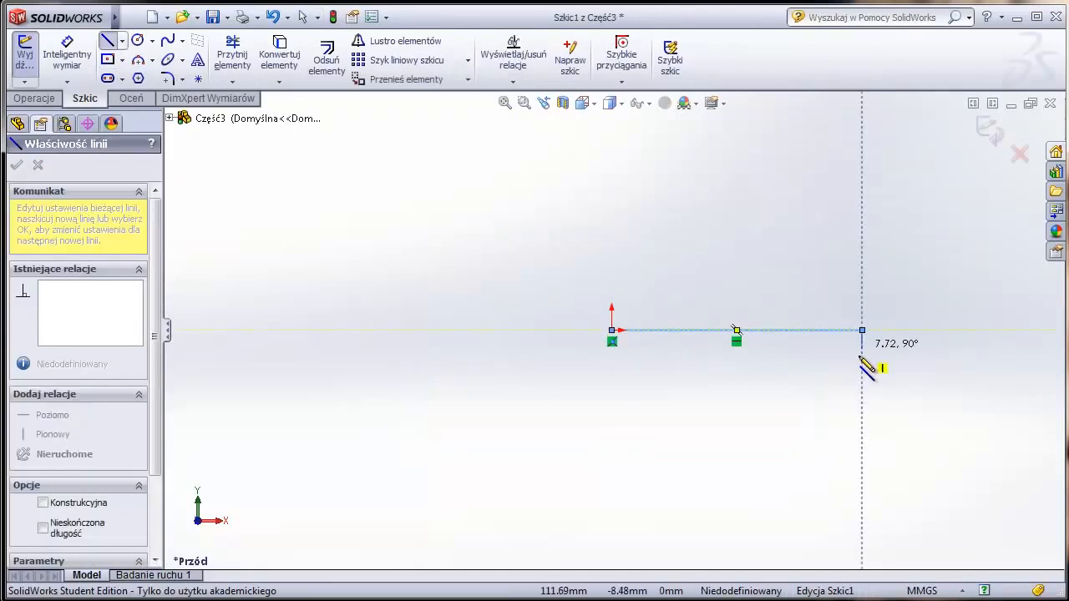
left_click(862, 483)
key("Escape")
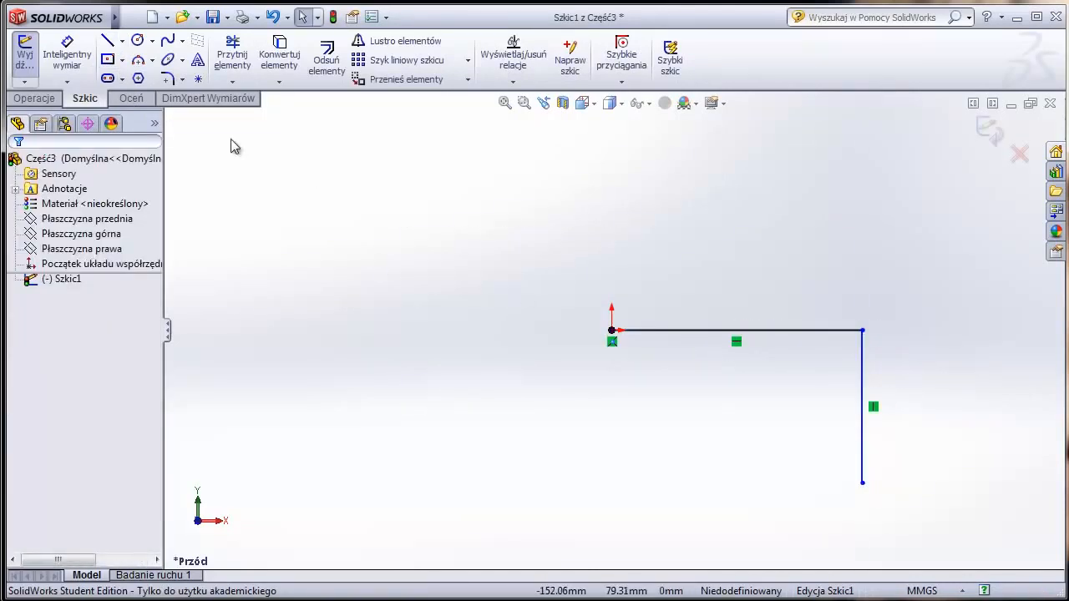
- Dimension the horizontal line to 400 mm and the vertical line to 250 mm
left_click(66, 55)
left_click(716, 336)
left_click(723, 303)
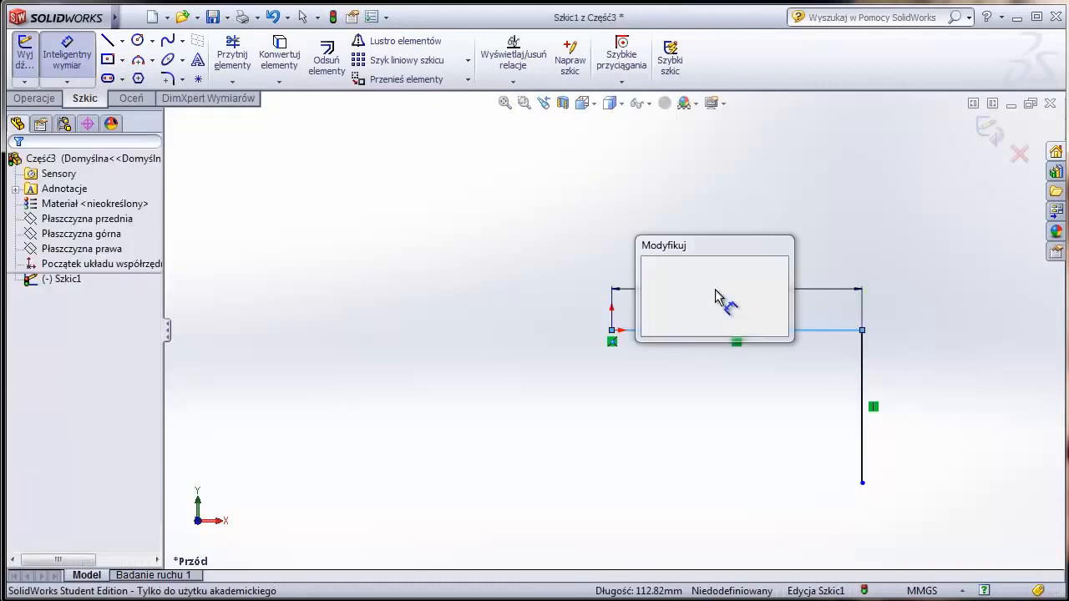
type("400")
key("Return")
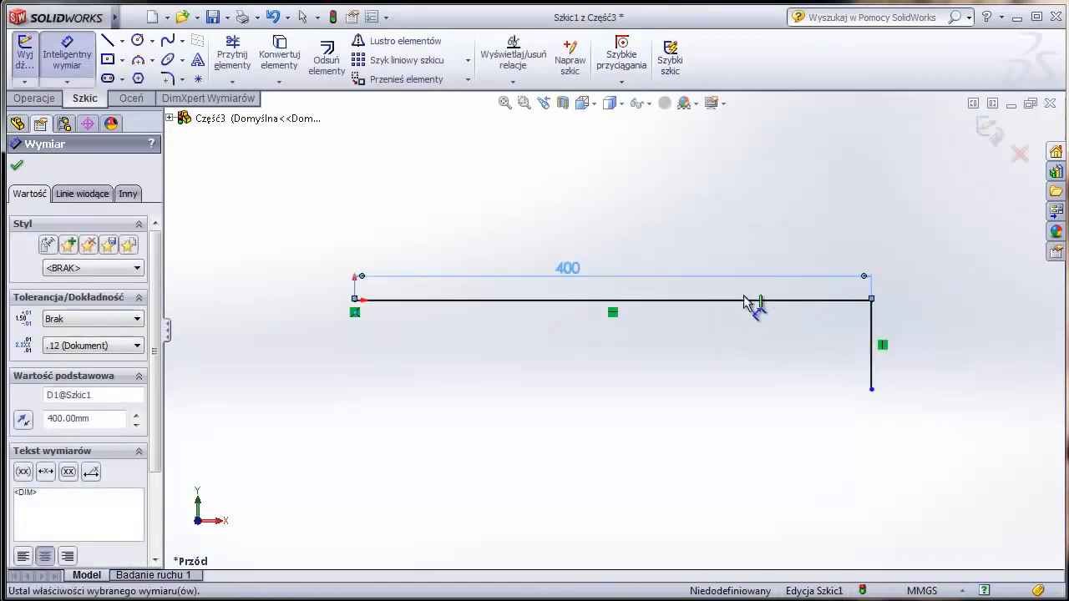
left_click(872, 345)
left_click(960, 353)
type("250")
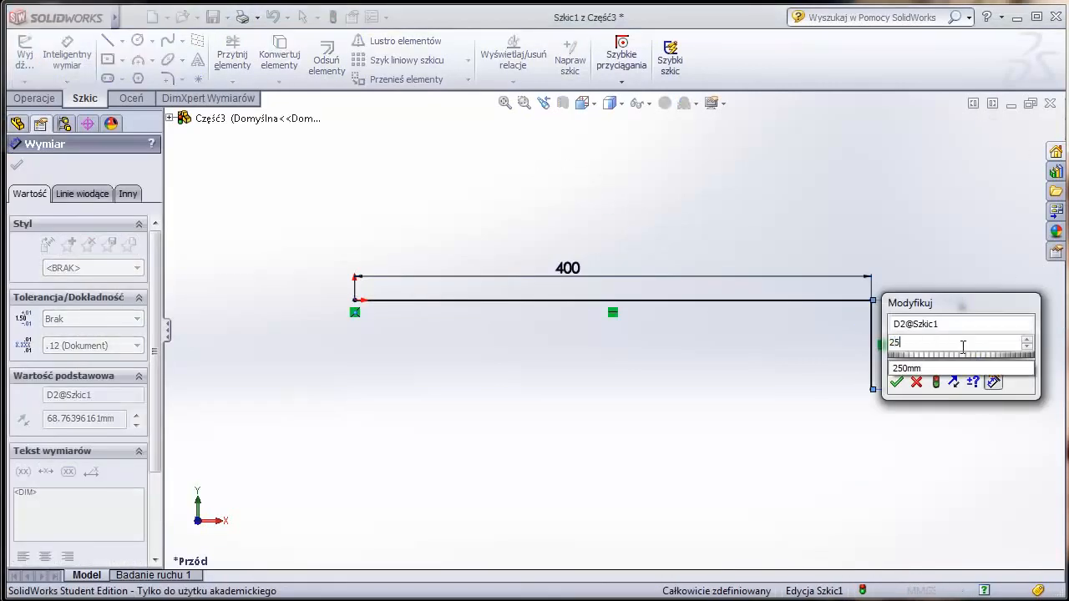
key("Return")
key("f")
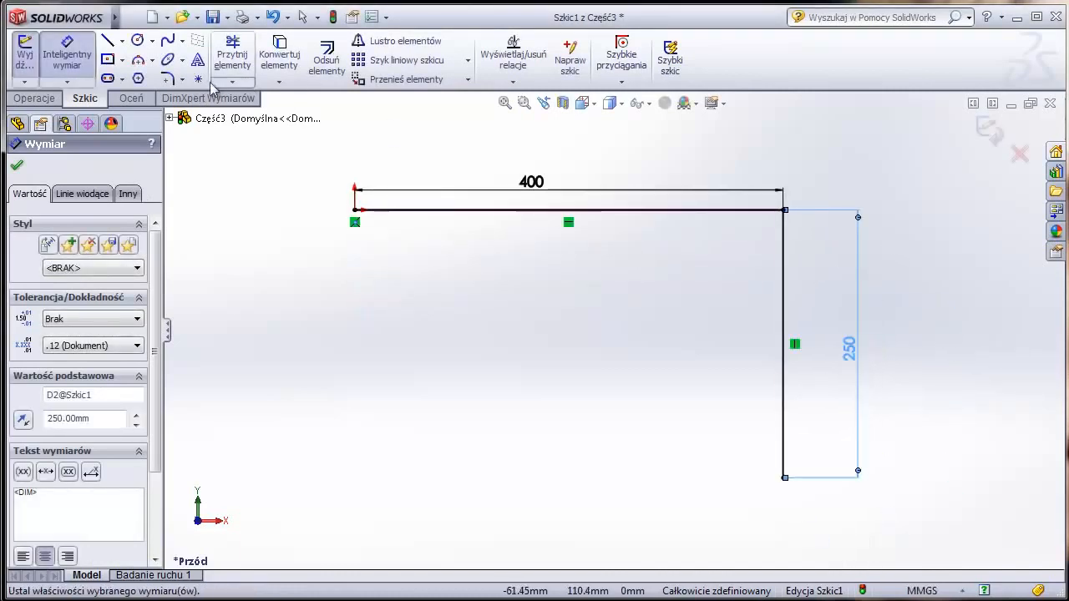
- Round the corner between the two lines with a 90 mm sketch fillet and finish the sketch
left_click(169, 81)
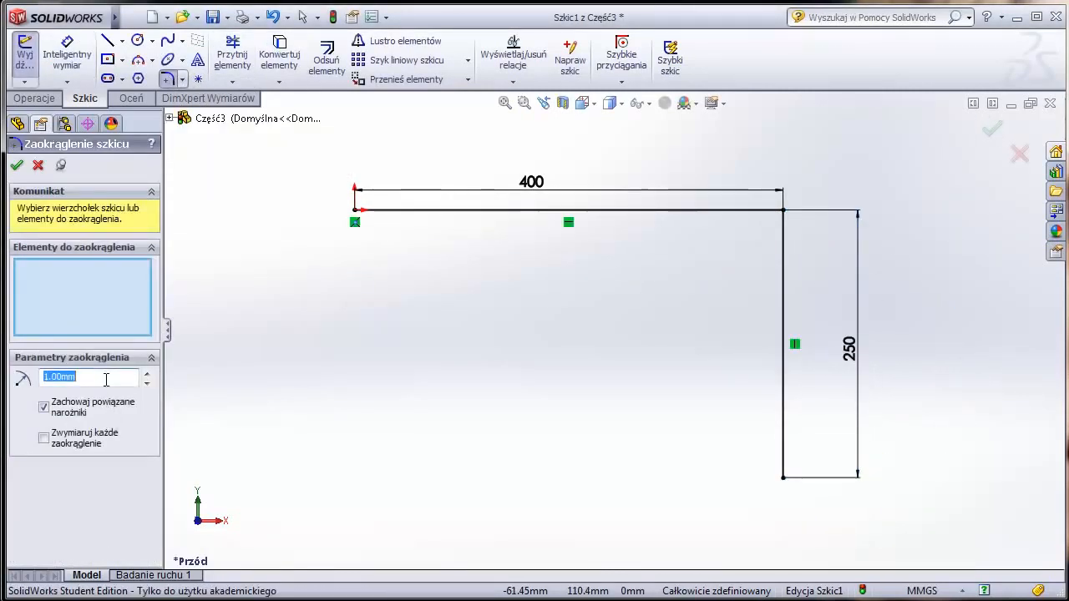
type("90")
left_click(679, 208)
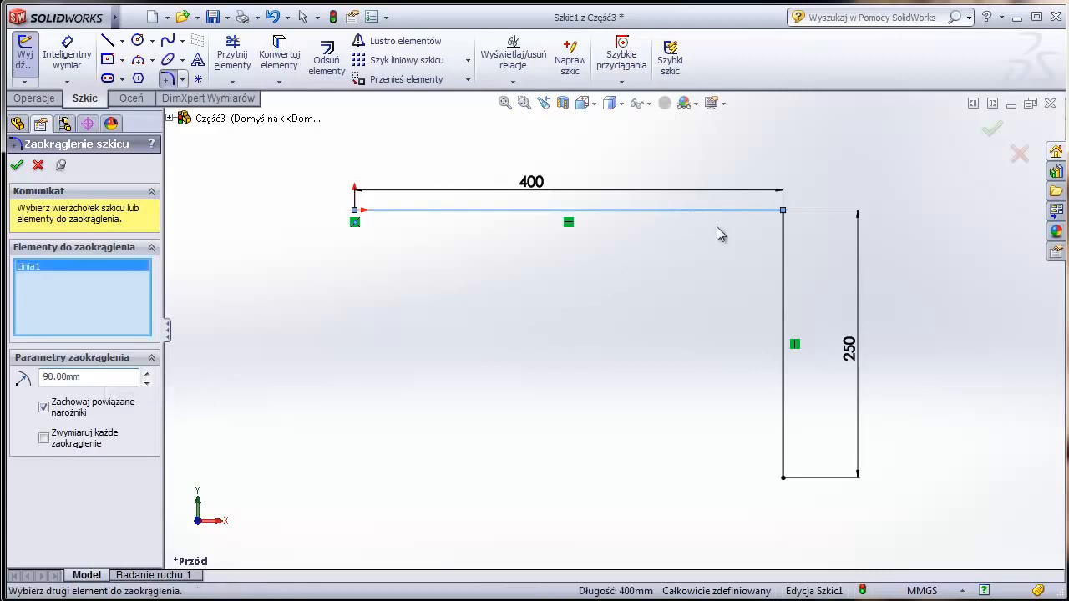
left_click(785, 275)
left_click(16, 165)
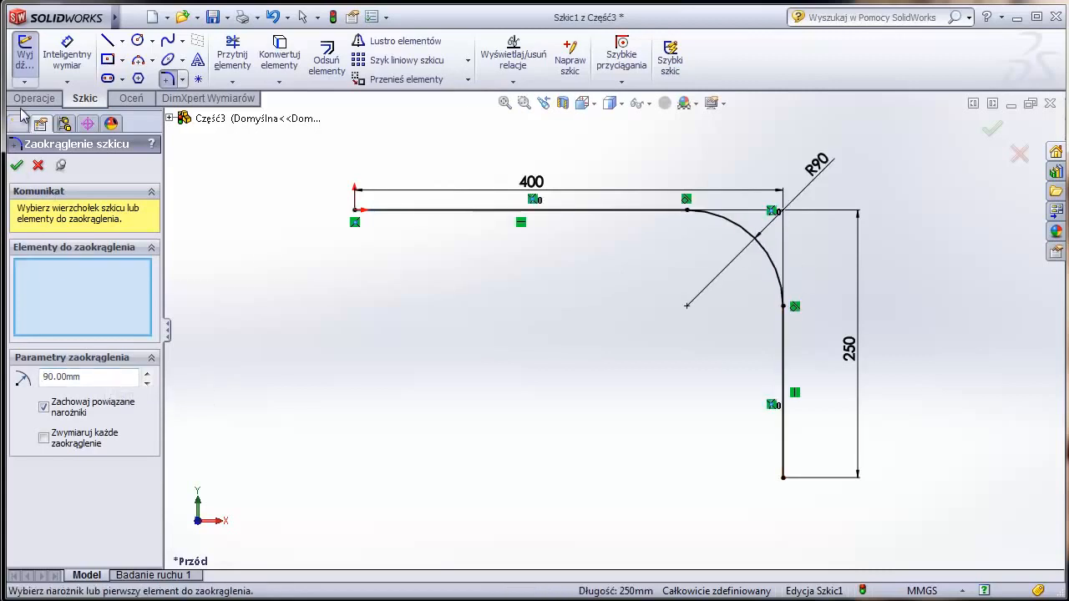
left_click(25, 60)
left_click(329, 339)
key("ctrl+7")
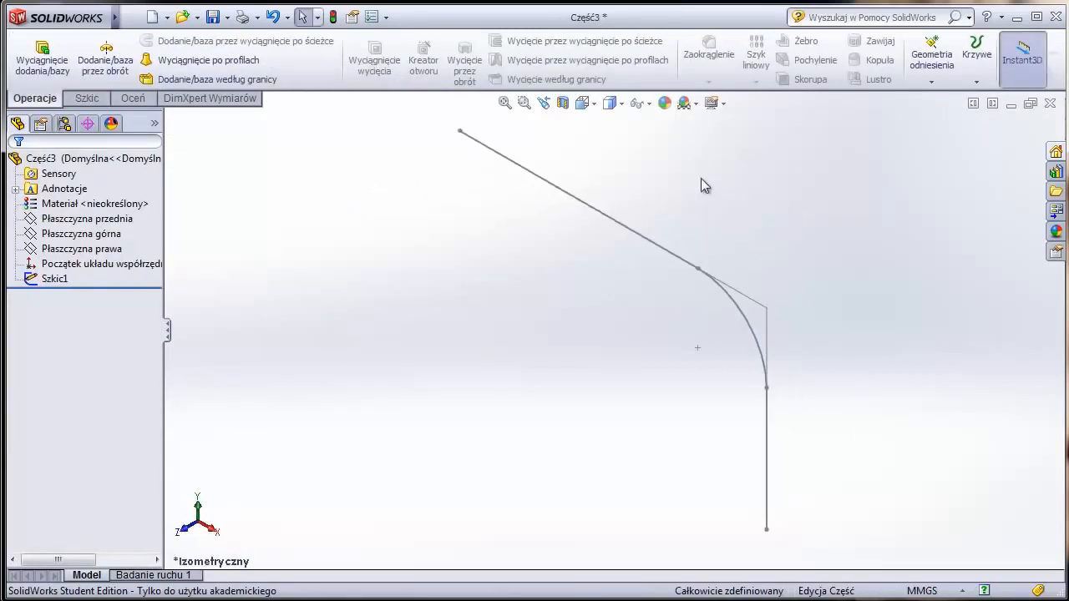
- Create a reference plane through the vertical sketch line at 120 degrees to the right plane (Płaszczyzna prawa)
left_click(932, 82)
left_click(948, 97)
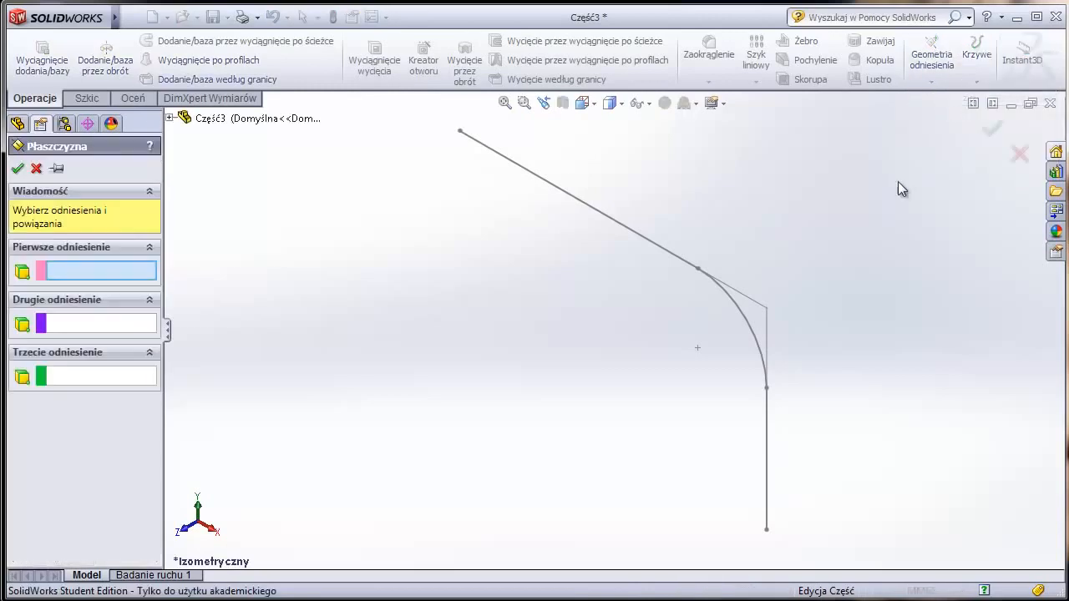
left_click(769, 426)
left_click(169, 118)
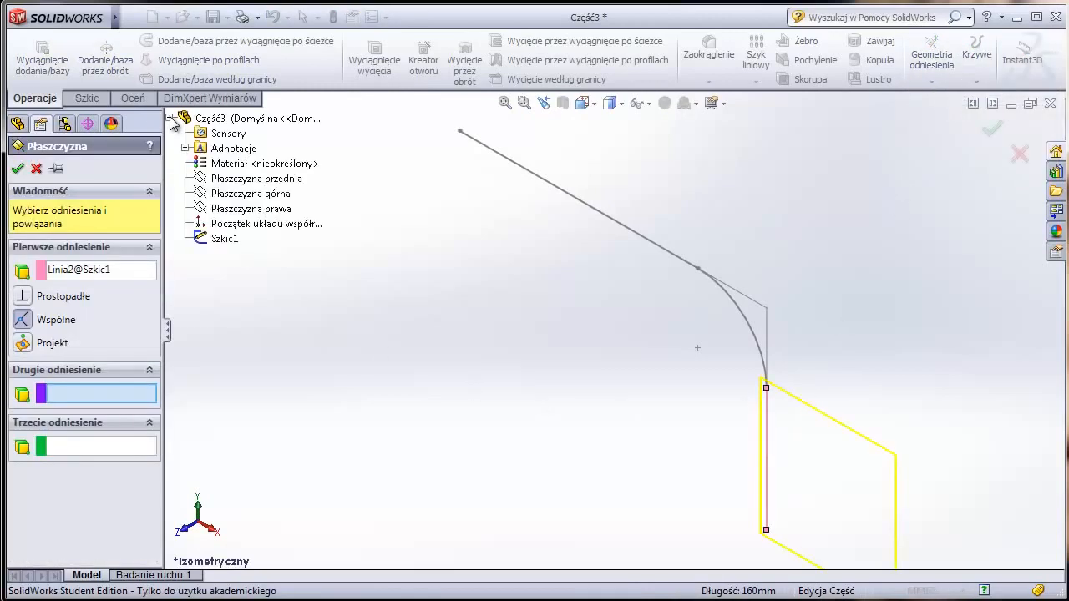
left_click(223, 211)
left_click(21, 475)
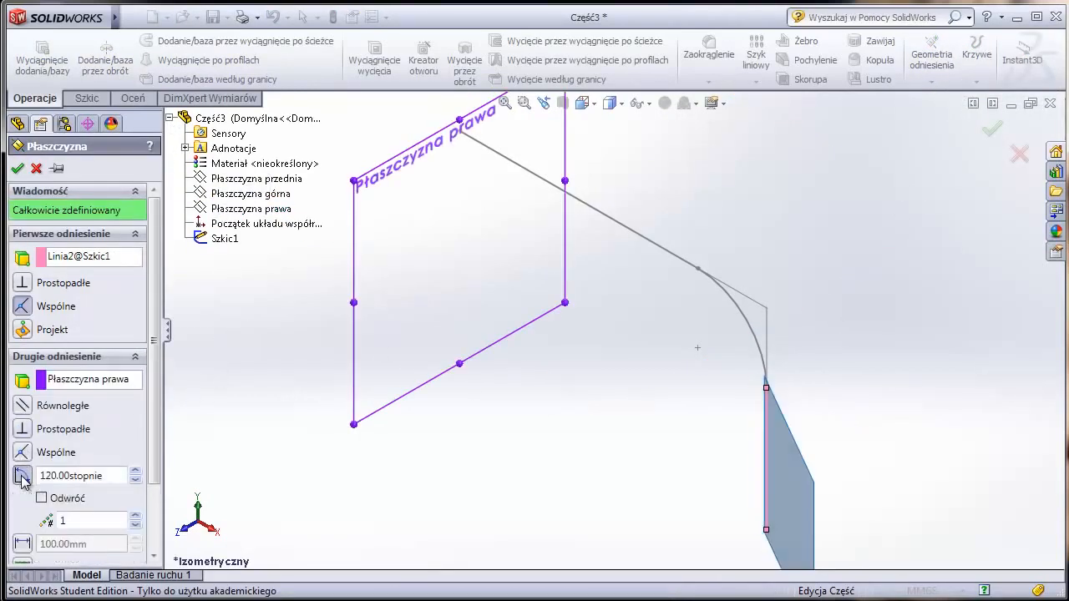
left_click(18, 170)
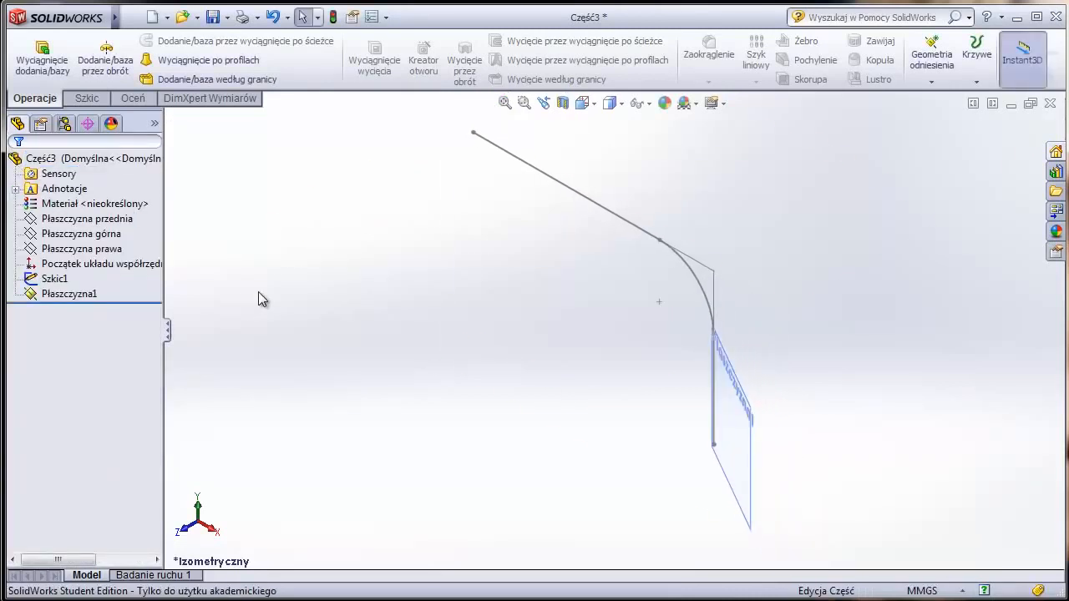
- Start a sketch on the angled reference plane and orient the view normal to it
mouse_move(597, 450)
middle_mouse_down()
mouse_move(638, 441)
mouse_move(680, 470)
mouse_move(709, 443)
middle_mouse_up()
left_click(835, 296)
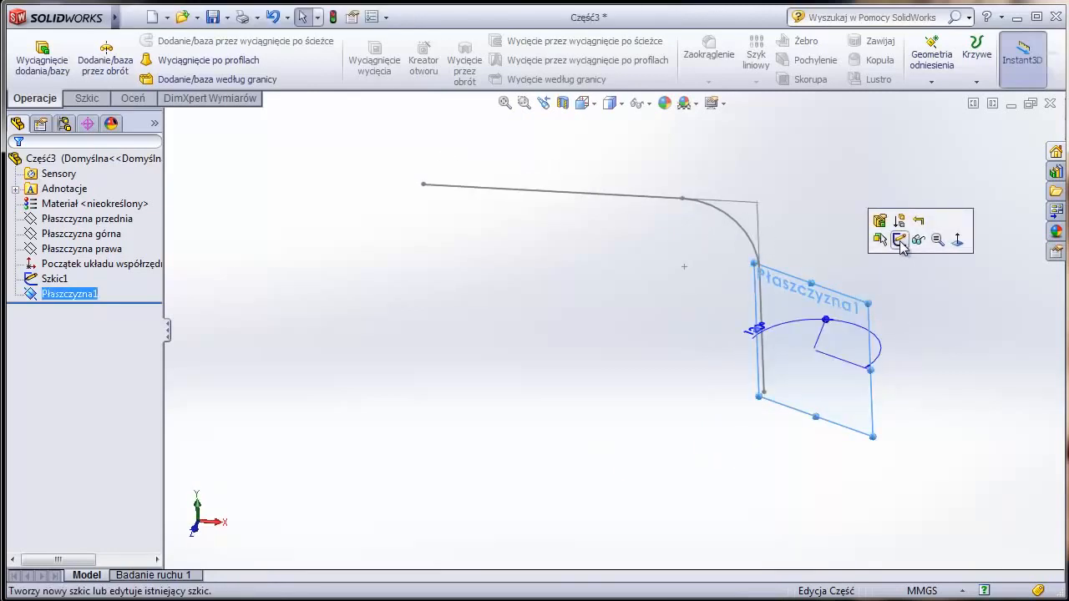
left_click(898, 239)
left_click(580, 103)
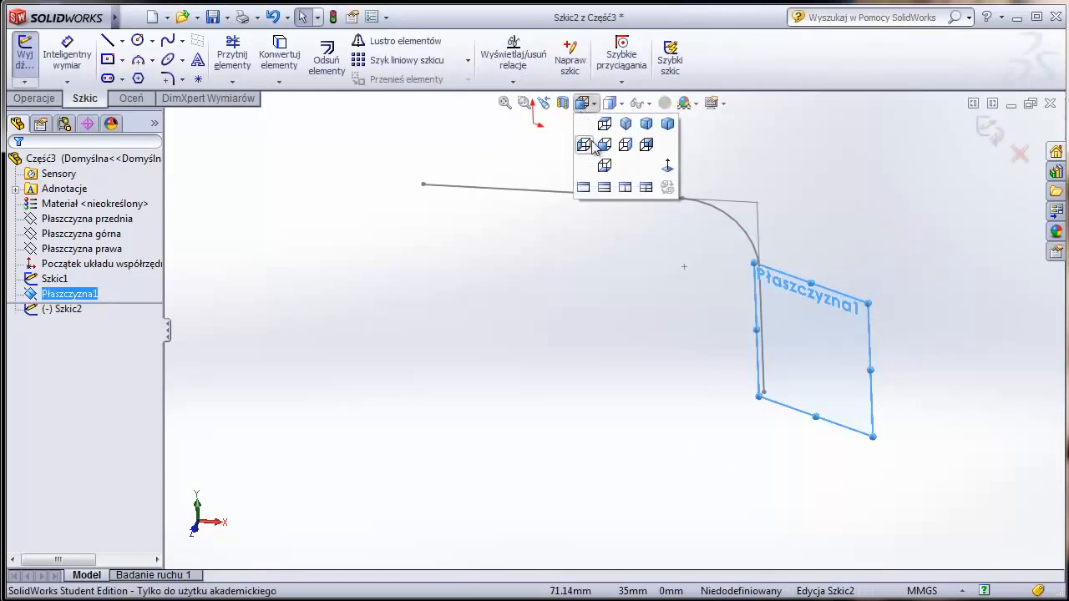
left_click(663, 164)
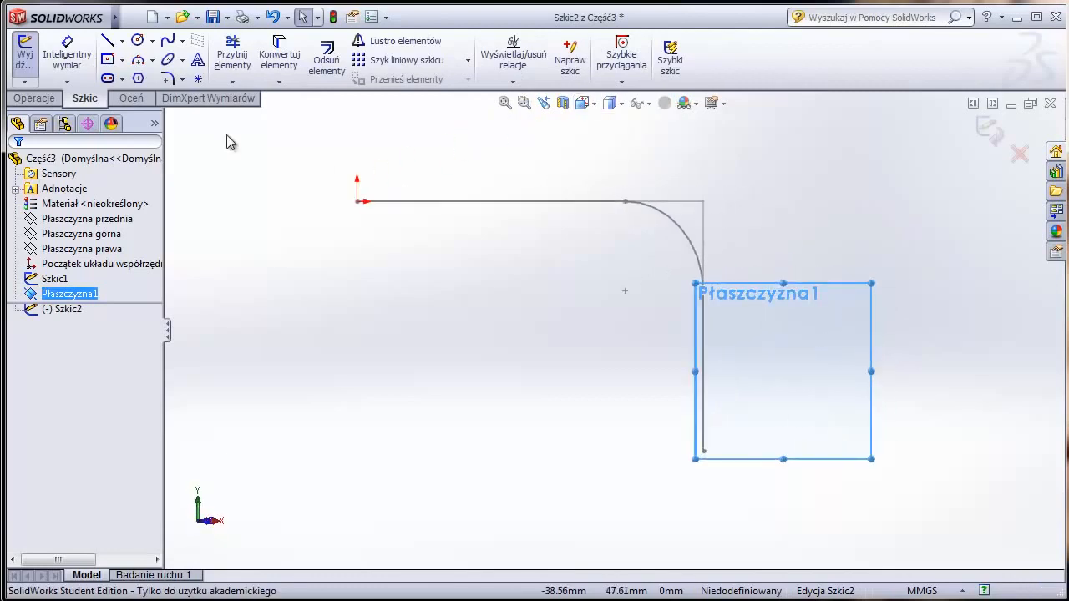
- Sketch a horizontal line about 159 mm long below the plane, continued by a tangent 90° arc of about 67 mm radius
left_click(109, 44)
middle_click_drag(871, 525, 731, 420, "ctrl")
left_click(862, 492)
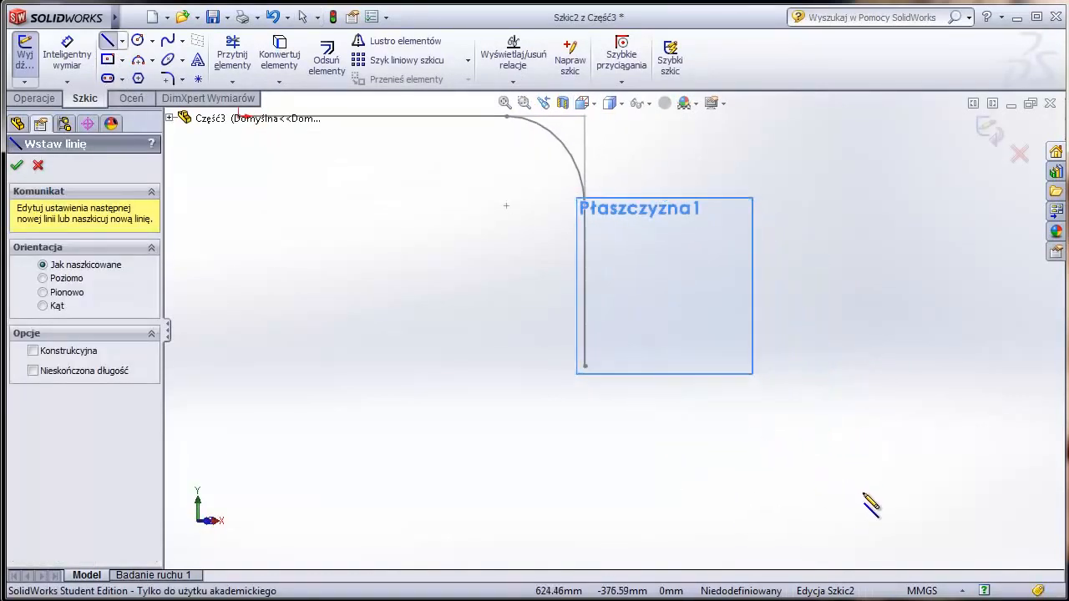
left_click(704, 492)
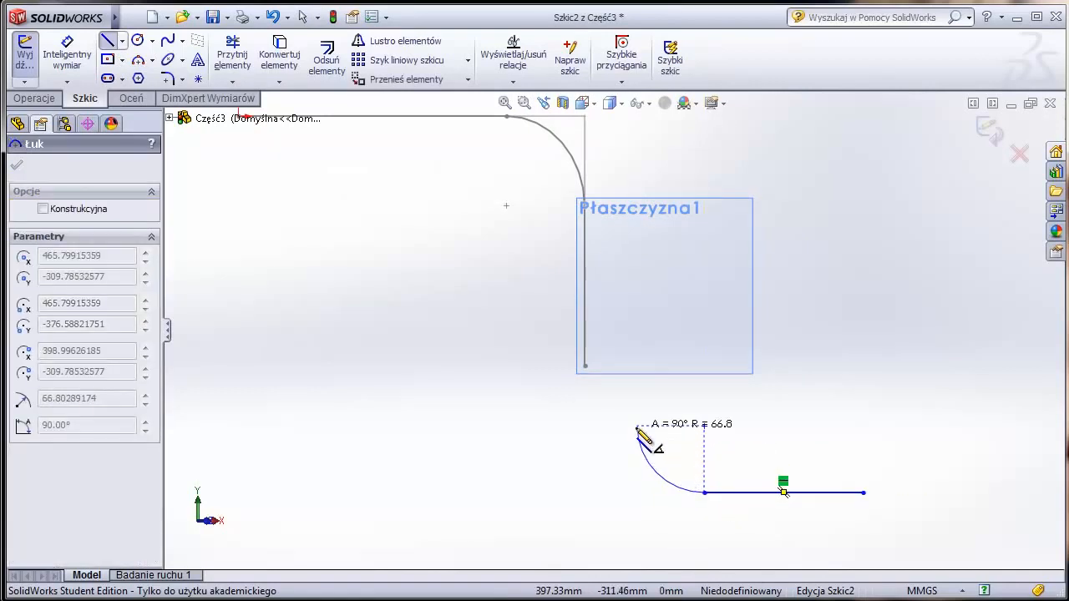
left_click(638, 427)
key("Escape")
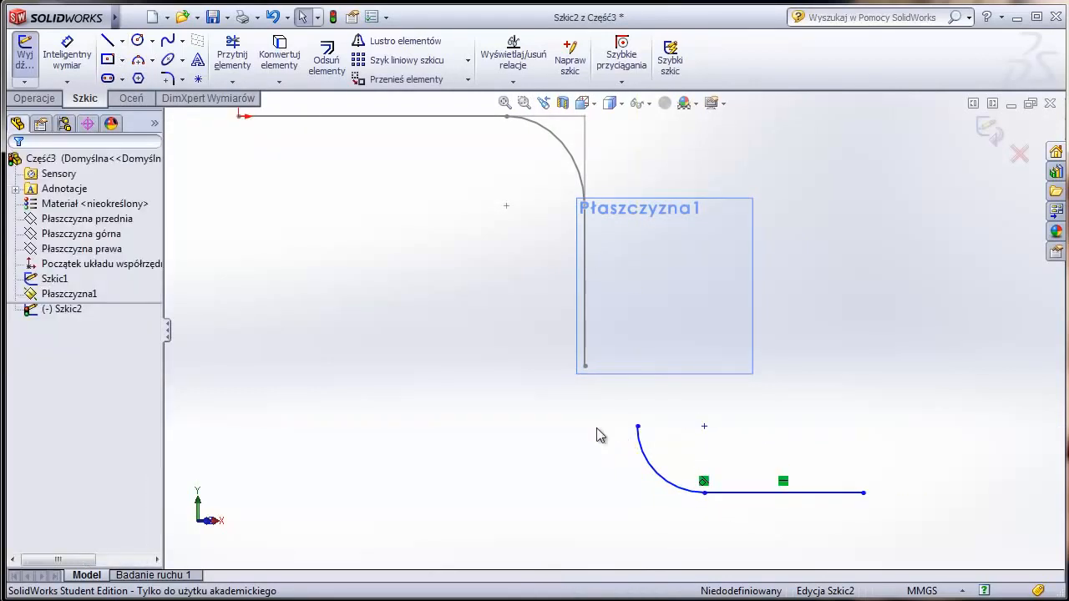
- Make the arc's free end coincident with the lower end of the first sketch's vertical line, and the arc tangent to that line
middle_click_drag(599, 435, 613, 437)
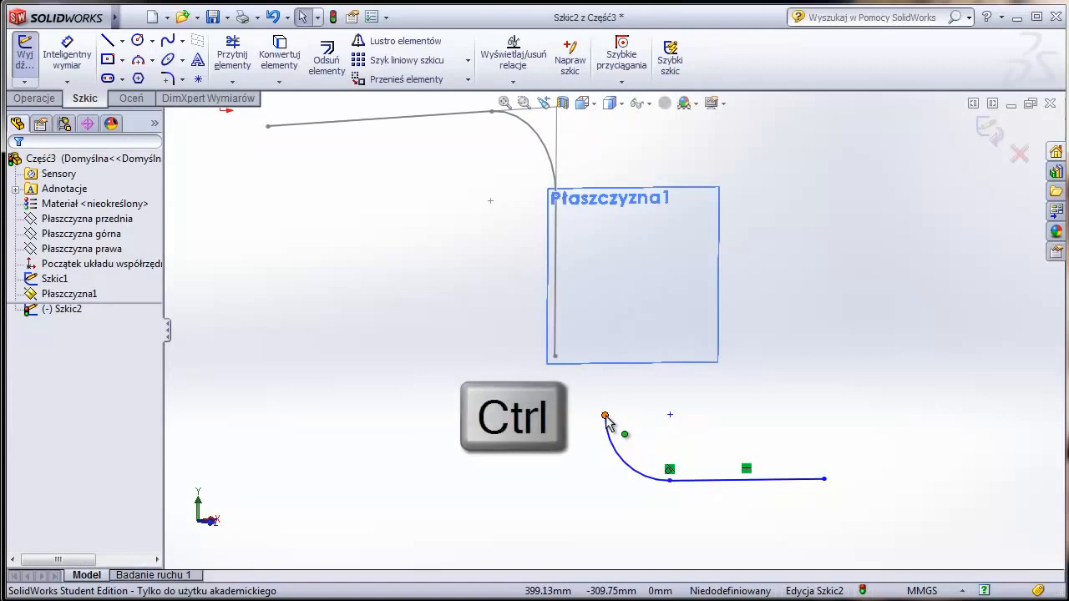
left_click(555, 358, "ctrl")
left_click(554, 357, "ctrl")
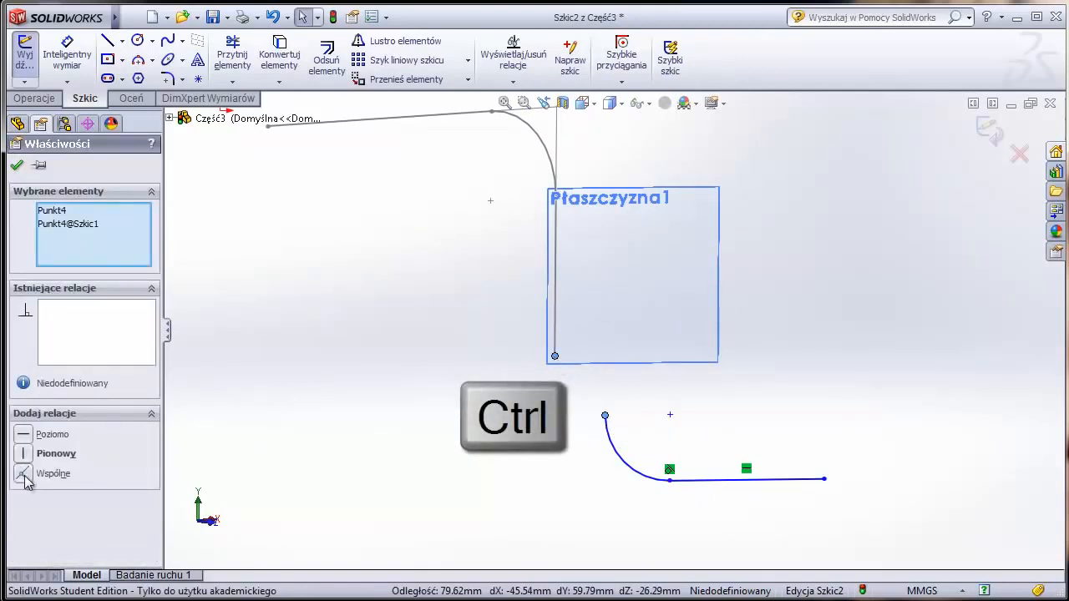
left_click(25, 476)
left_click(582, 416, "ctrl")
left_click(551, 343, "ctrl")
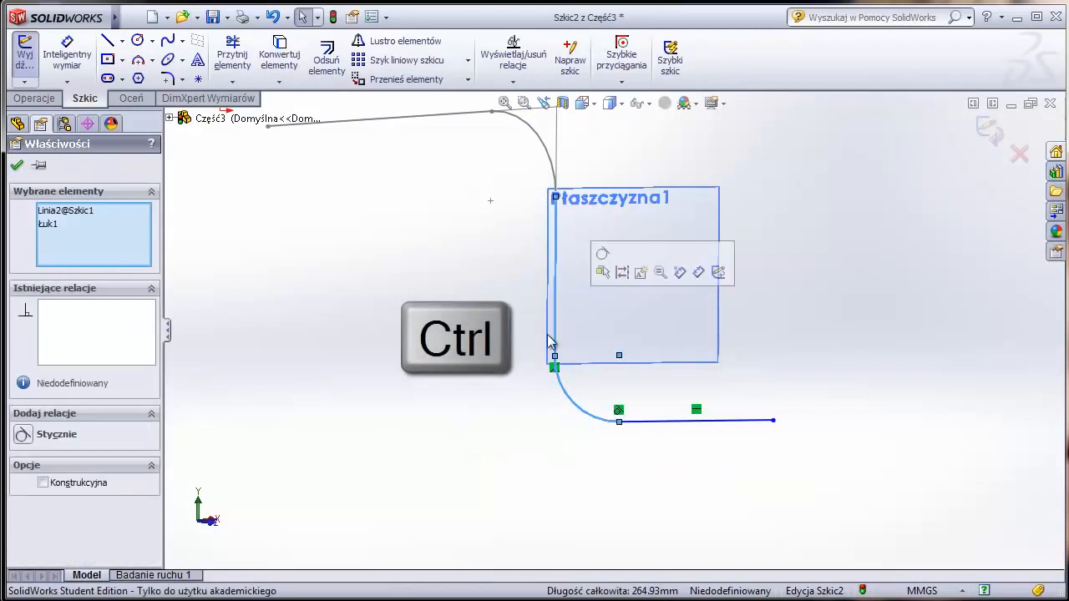
left_click(24, 434)
- Dimension the arc's radius to 75 mm
left_click(60, 65)
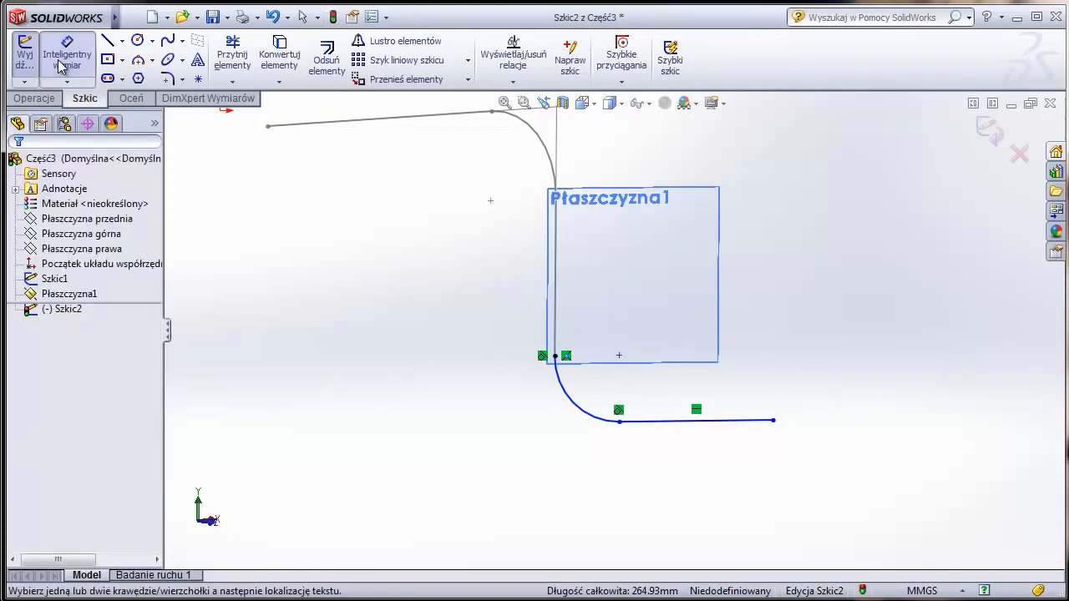
left_click(582, 416)
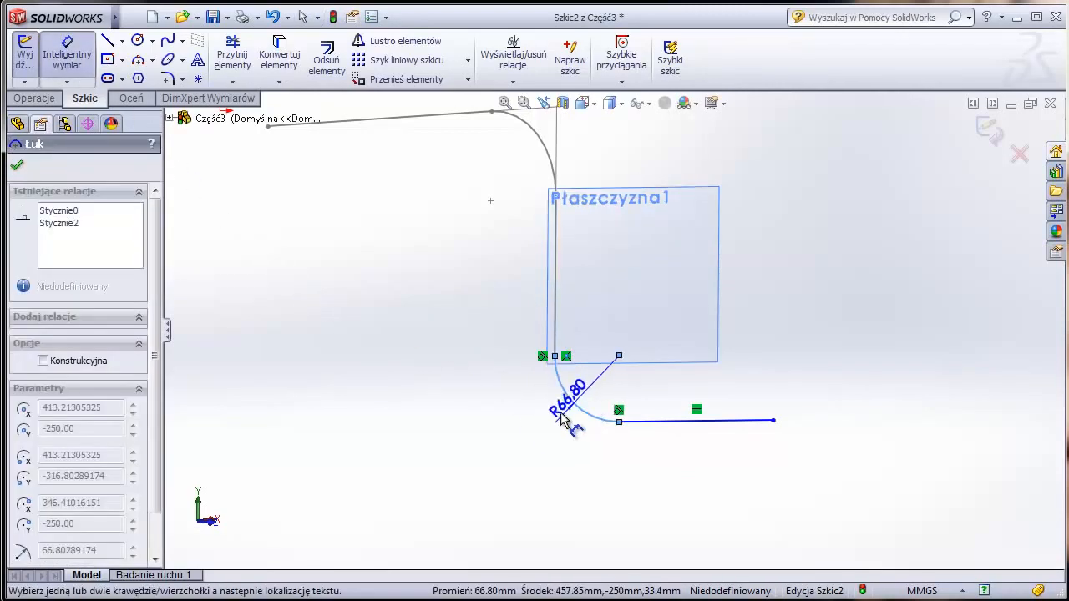
left_click(526, 441)
type("75")
key("Return")
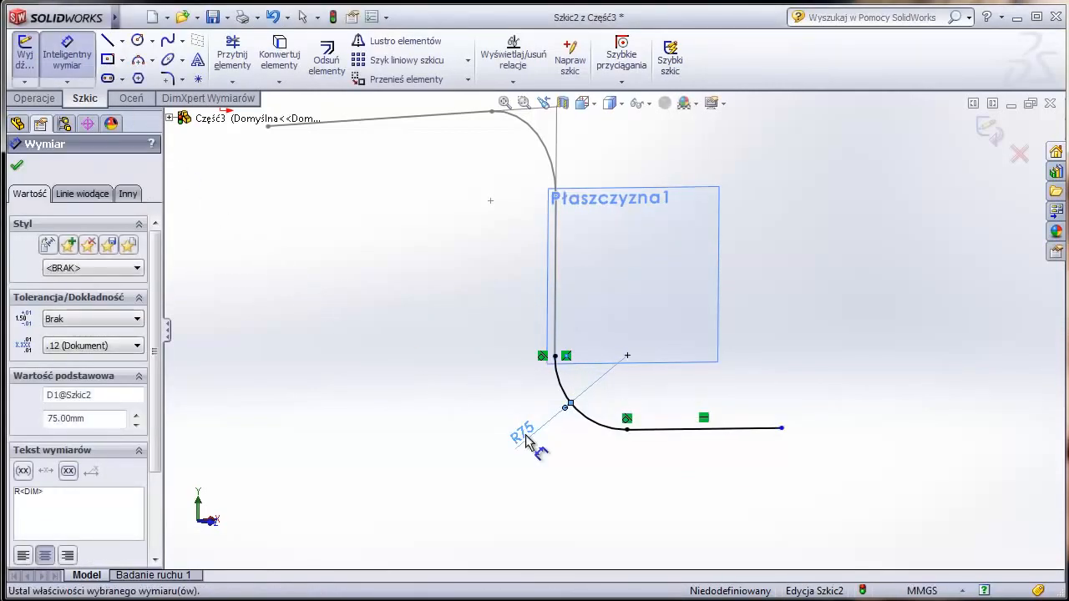
- Dimension the distance from the vertical line to the horizontal line's far endpoint as 300 mm and finish the sketch
left_click(556, 299)
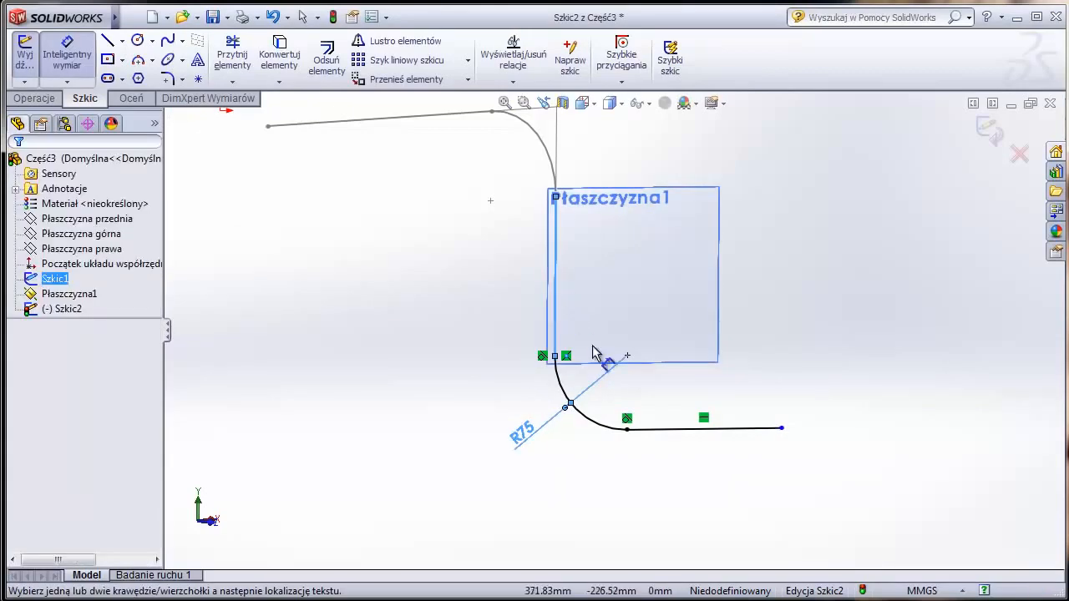
left_click(781, 430)
left_click(689, 522)
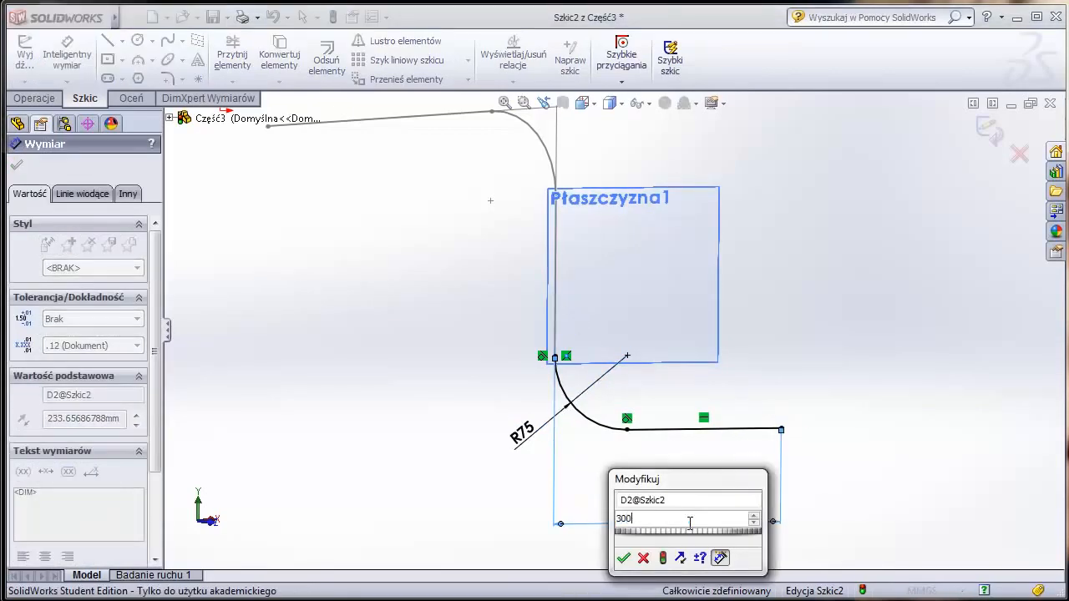
type("300")
key("Return")
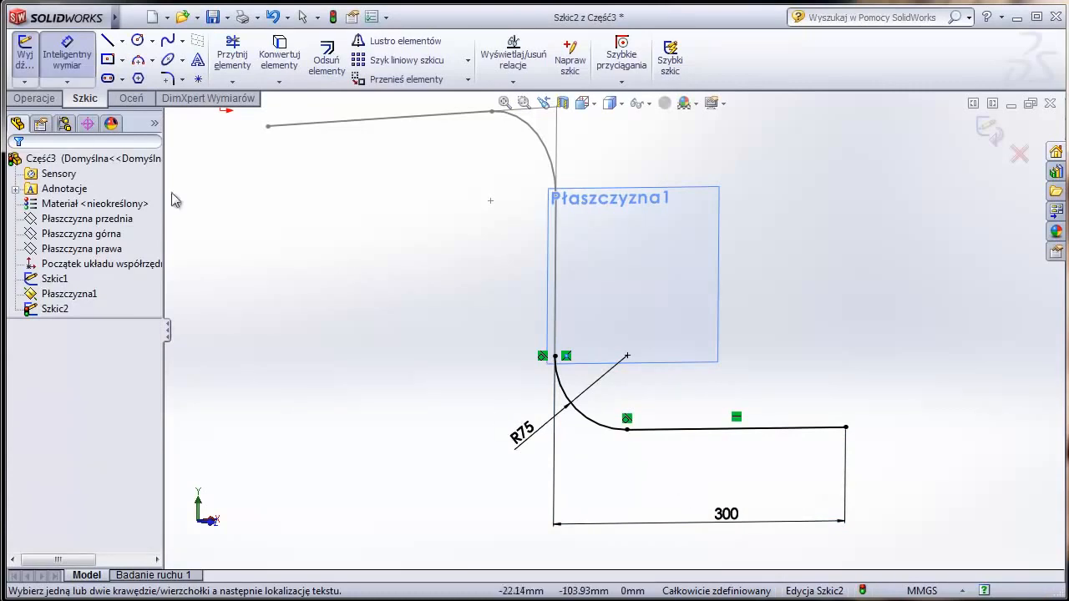
left_click(26, 59)
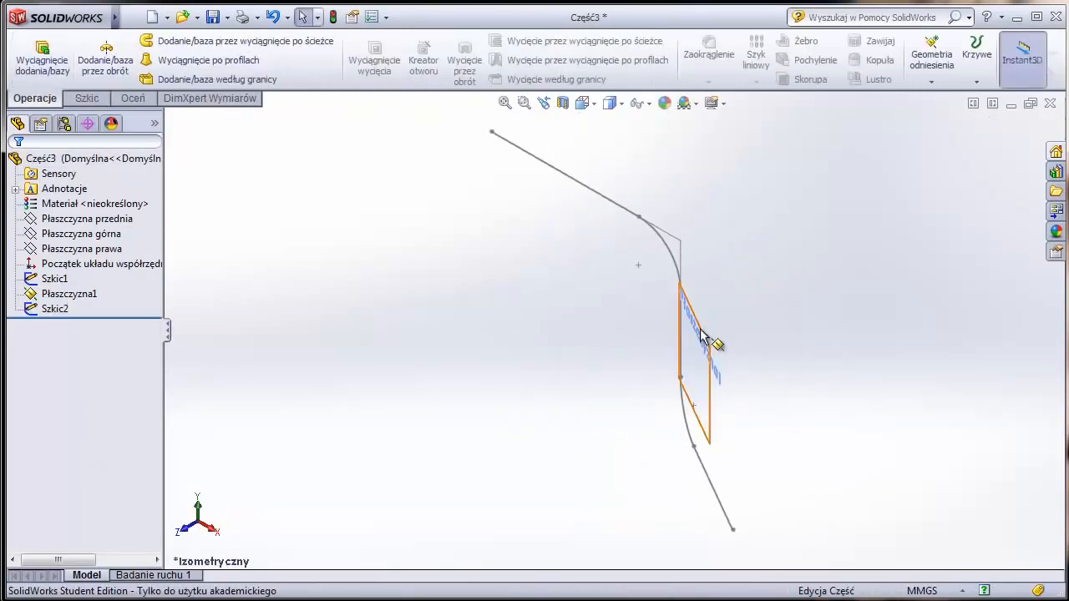
- Hide the angled reference plane and start a sketch on the right plane (Płaszczyzna prawa)
left_click(702, 338)
left_click(780, 276)
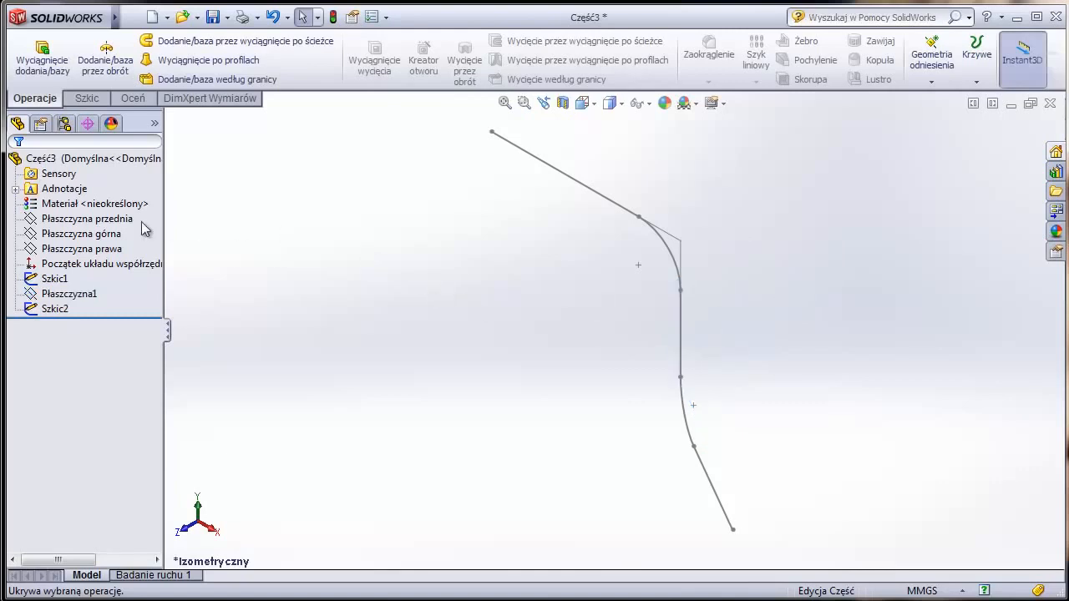
left_click(107, 245)
left_click(118, 231)
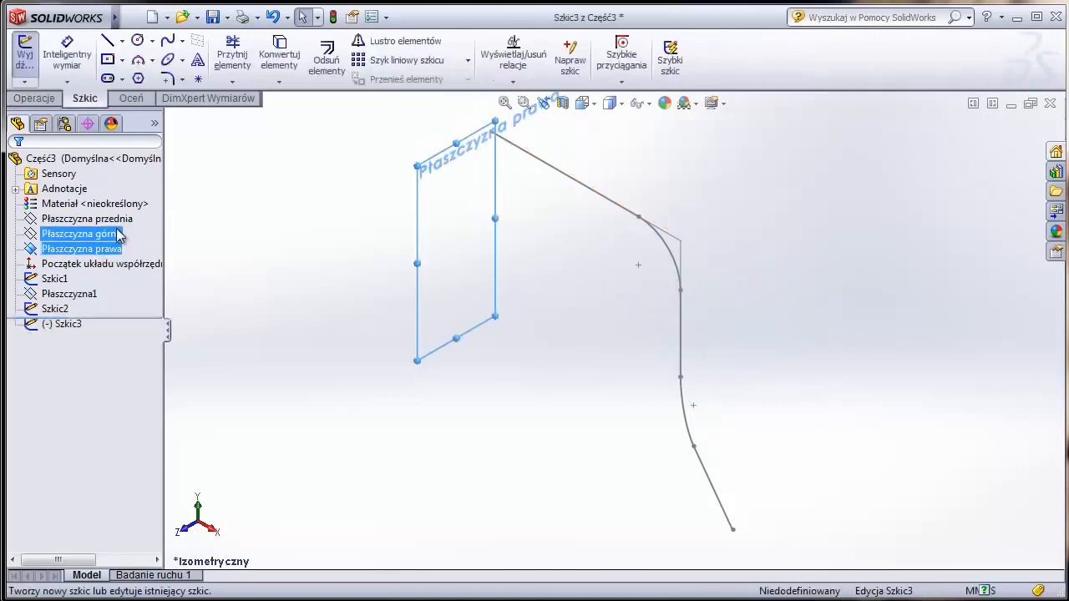
- Draw a circle of about 53 mm radius centred on the origin at the path's start
scroll(501, 163, "down", 6)
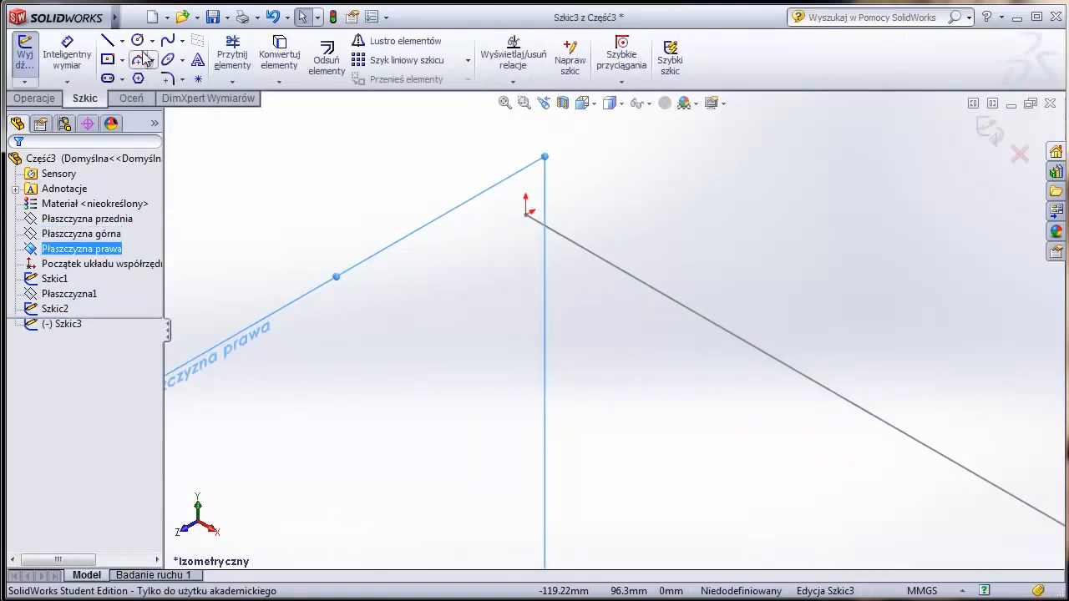
left_click(136, 40)
left_click(526, 213)
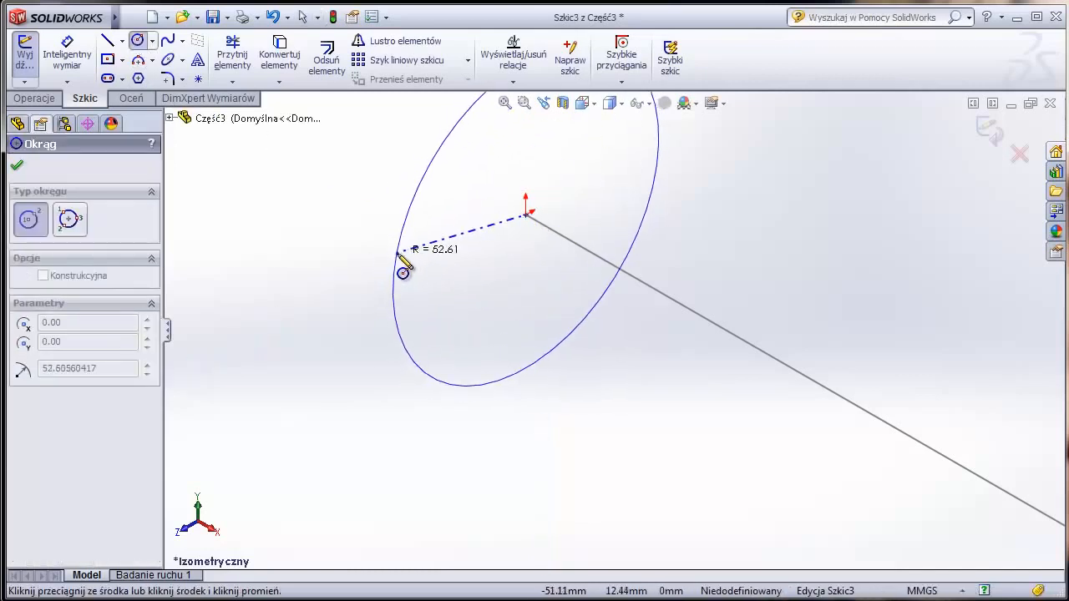
left_click(398, 253)
- Dimension the circle's diameter to 100 mm and finish the sketch
left_click(67, 55)
left_click(411, 358)
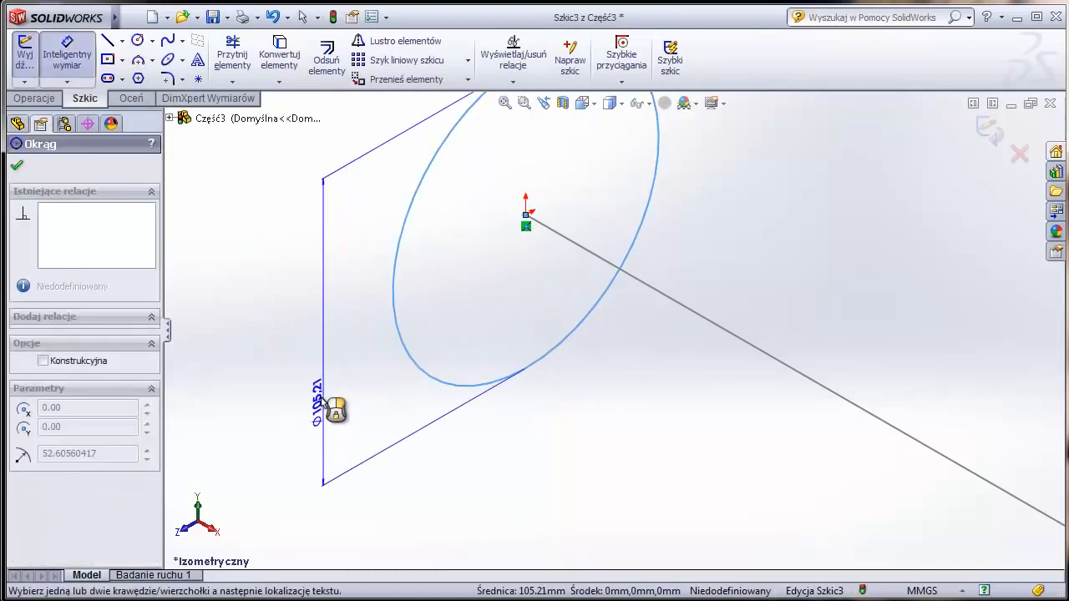
left_click(335, 409)
type("100")
key("Return")
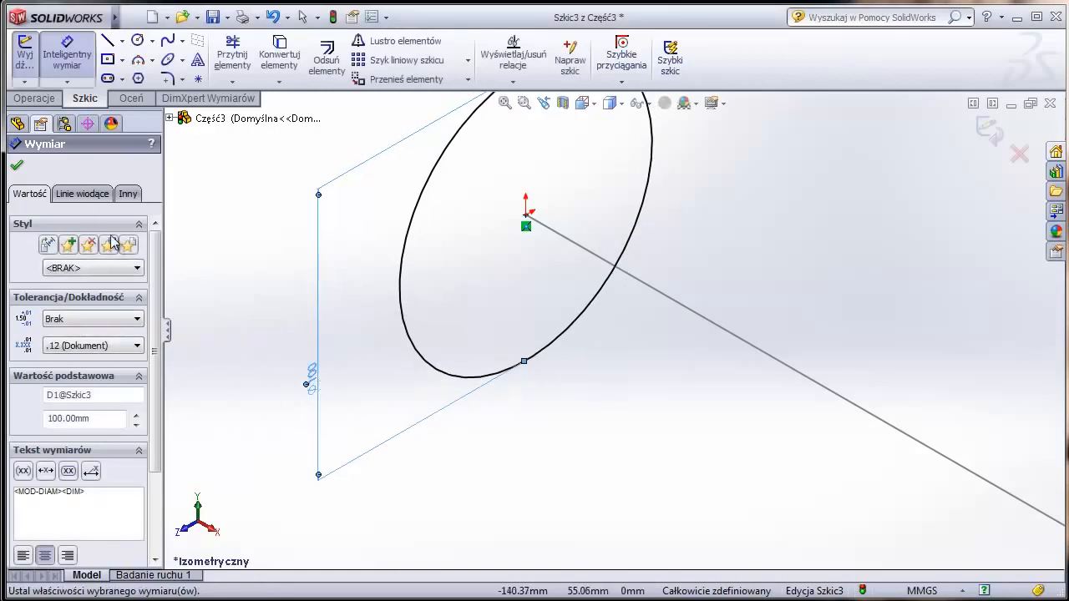
left_click(19, 170)
left_click(25, 55)
- Create a reference plane through the path's far endpoint, perpendicular to the last straight segment
key("f")
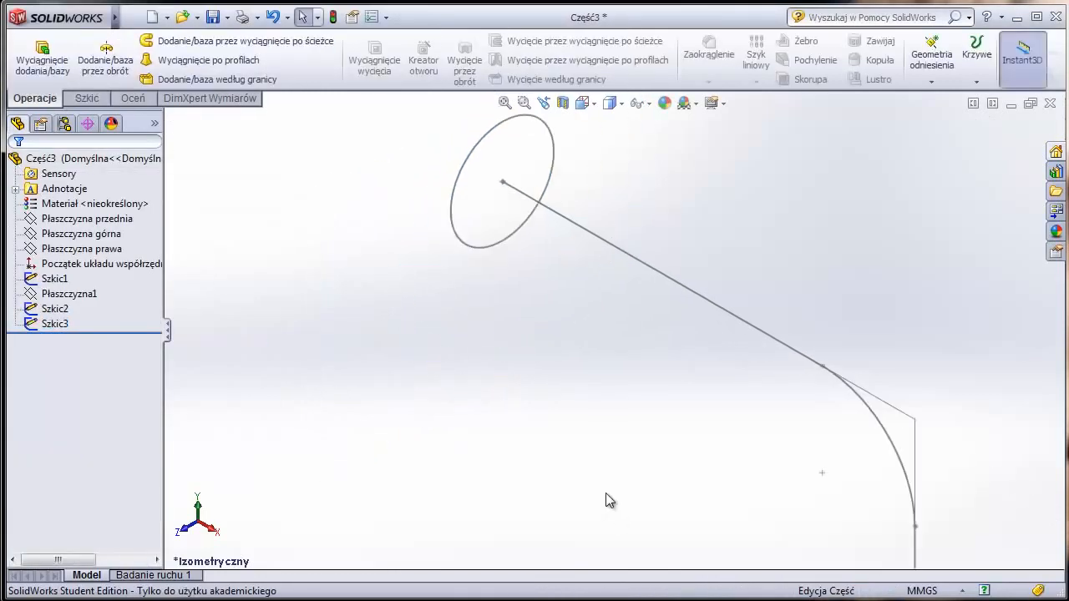
mouse_move(609, 499)
middle_mouse_down()
mouse_move(704, 501)
mouse_move(635, 515)
mouse_move(717, 536)
middle_mouse_up()
left_click(932, 81)
left_click(939, 95)
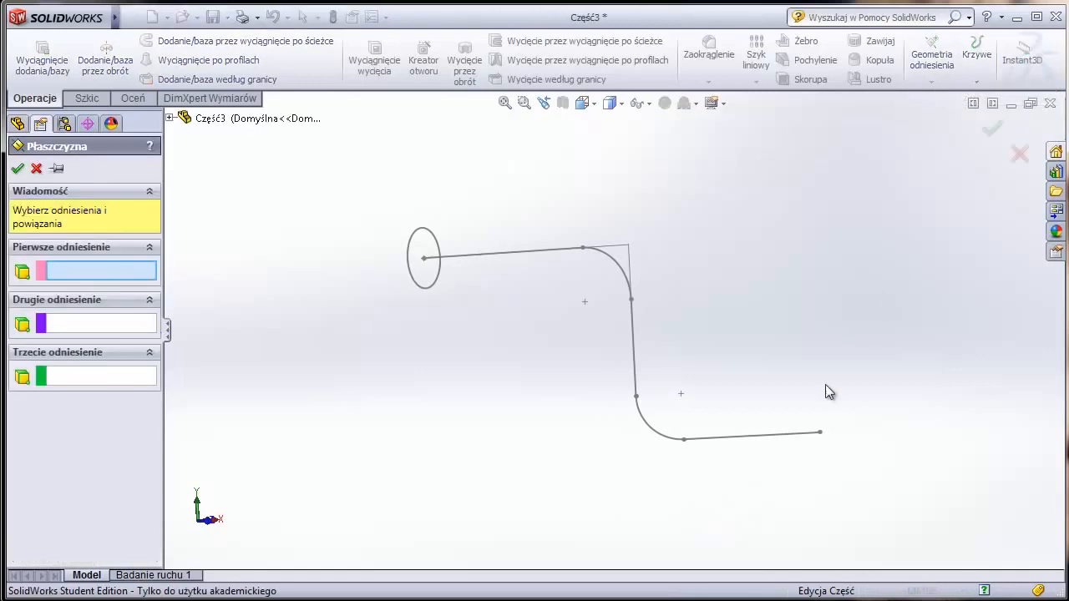
left_click(771, 437)
left_click(819, 432)
mouse_move(810, 467)
middle_mouse_down()
mouse_move(794, 458)
mouse_move(807, 483)
middle_mouse_up()
left_click(18, 168)
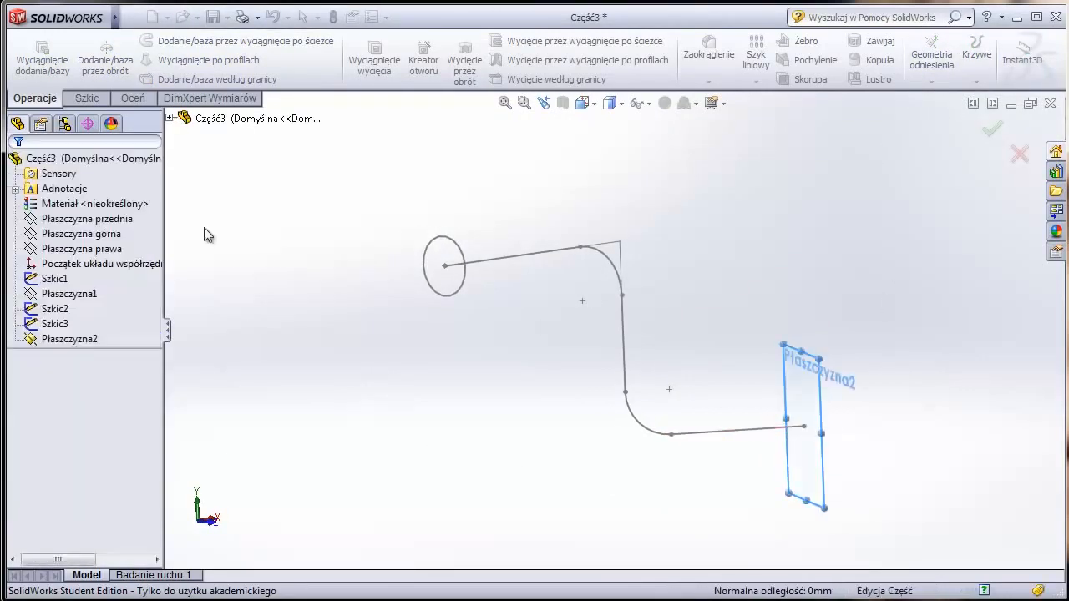
- Start a sketch on the new end plane and draw a circle about 99 mm in diameter centred on the path's endpoint
left_click(815, 363)
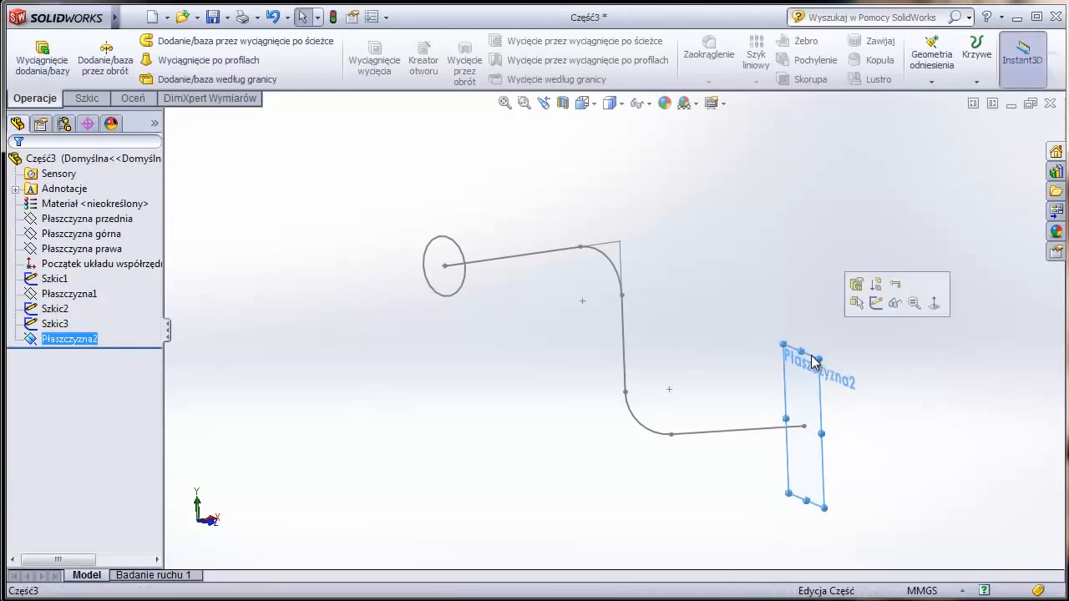
left_click(875, 306)
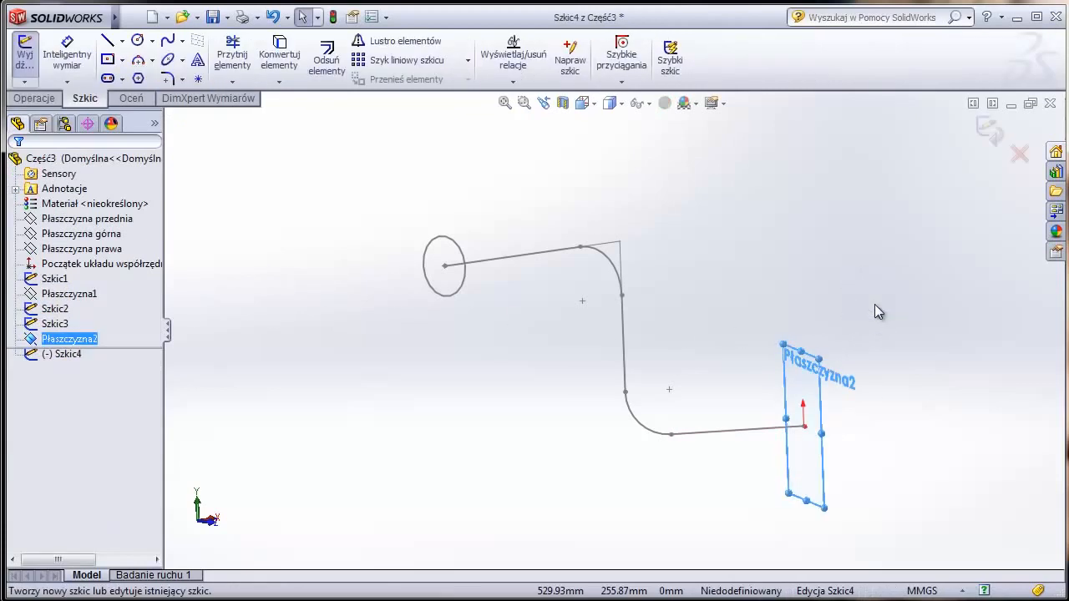
left_click(138, 40)
scroll(802, 451, "down", 2)
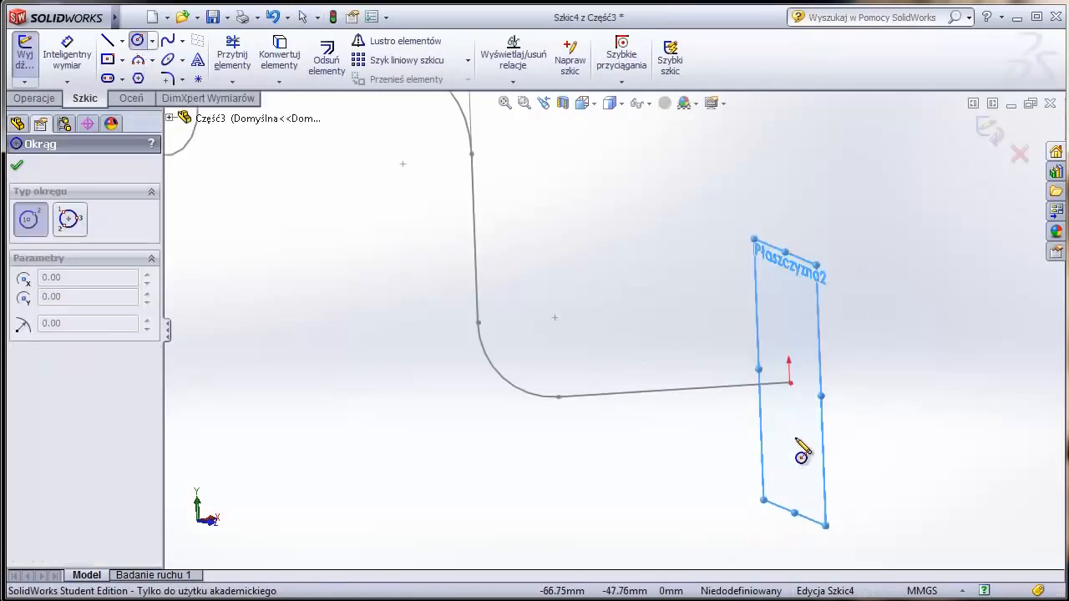
left_click(789, 382)
left_click(802, 376)
- Dimension the end circle's diameter to 60 mm and finish the sketch
left_click(70, 57)
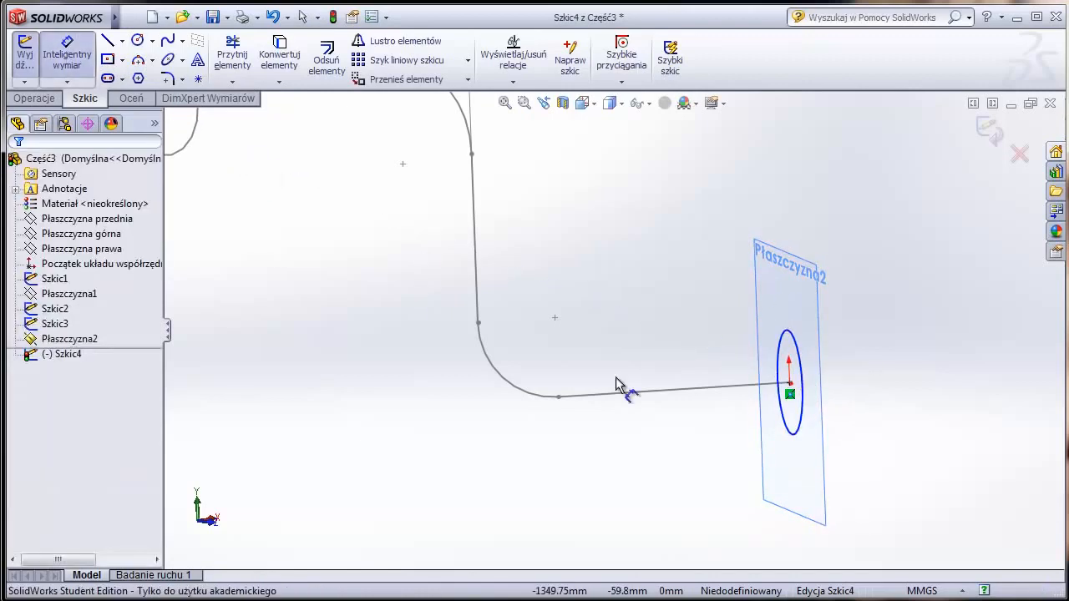
left_click(800, 380)
left_click(896, 413)
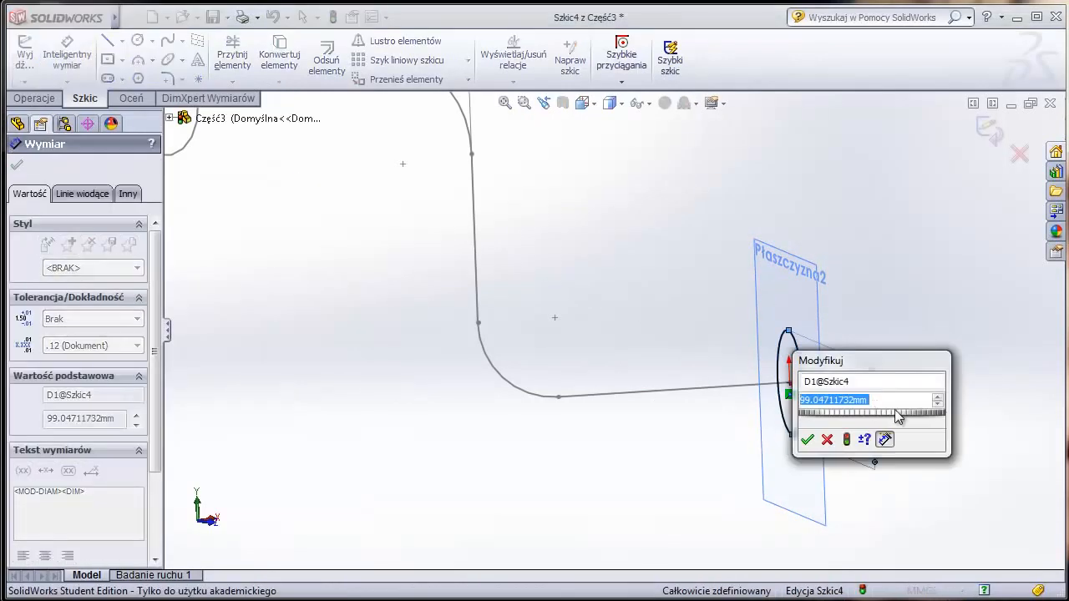
key("Return")
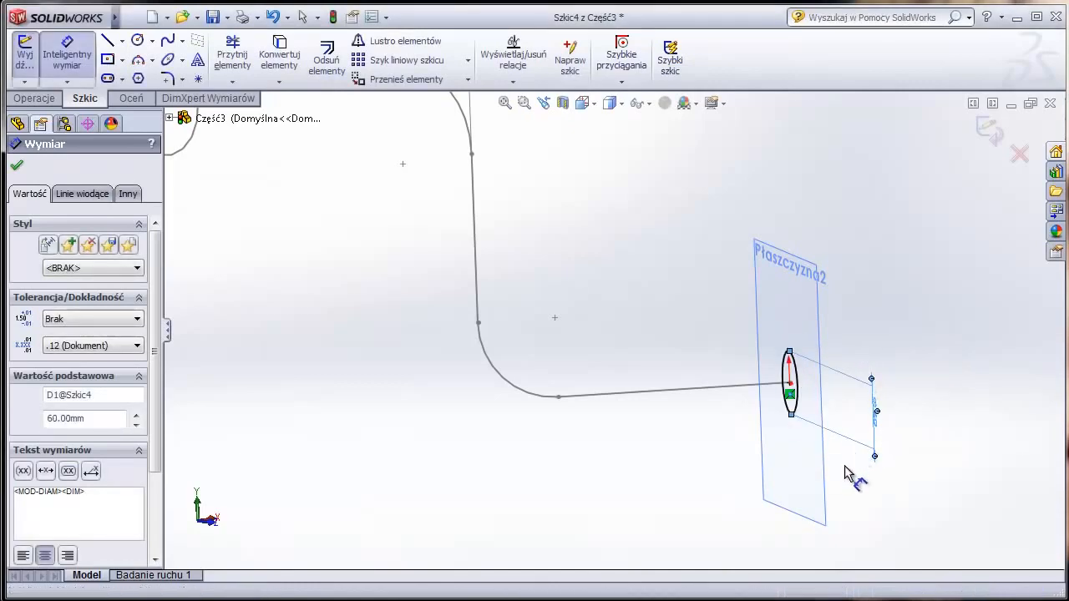
left_click(17, 167)
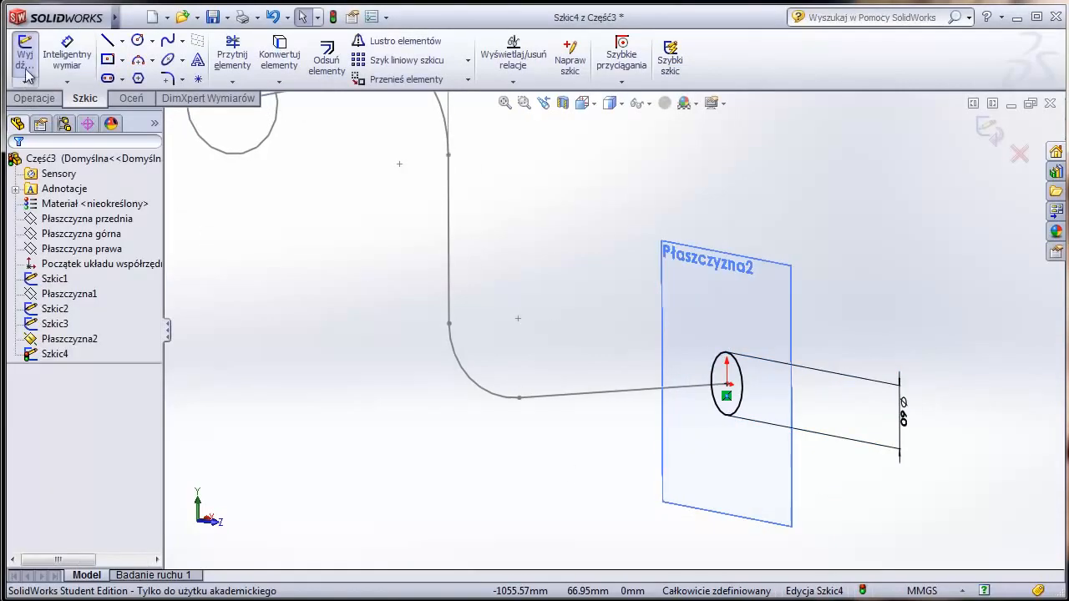
left_click(25, 54)
- Hide the reference plane at the path's end and return to the isometric view
key("ctrl+7")
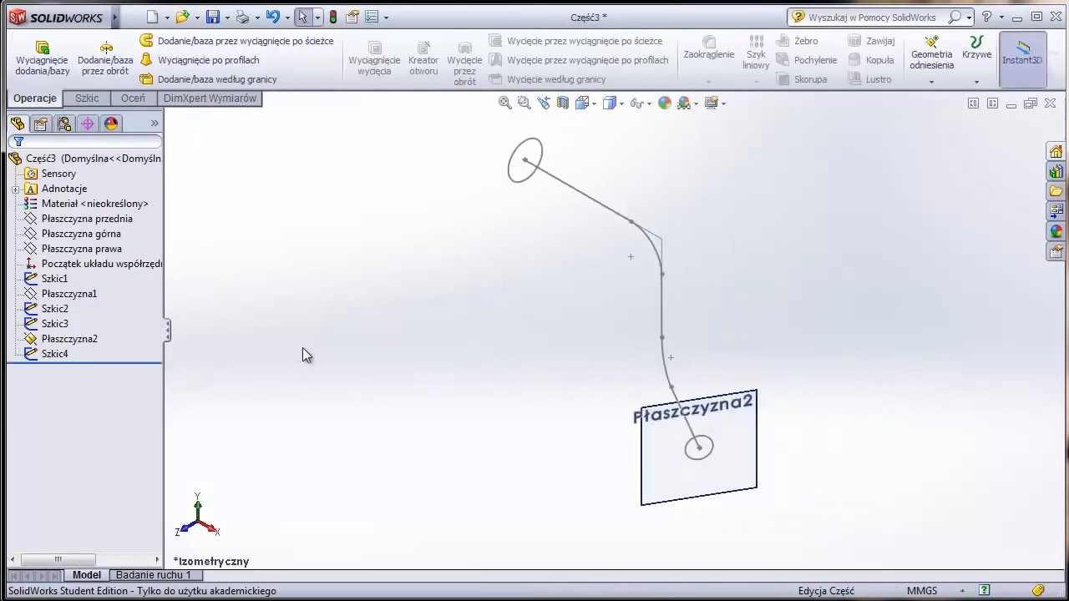
left_click(740, 403)
left_click(822, 349)
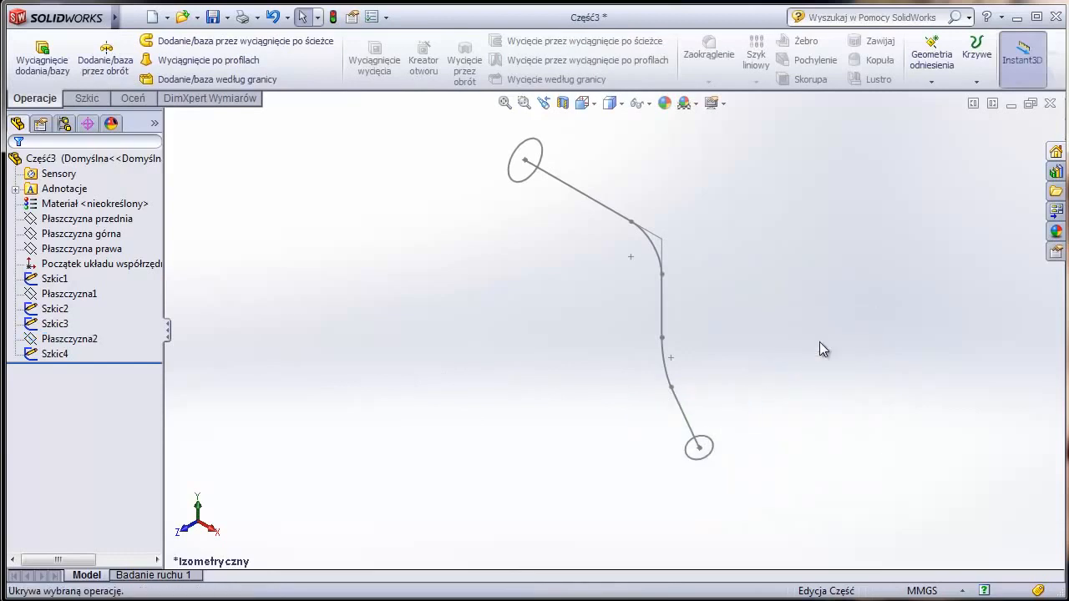
- Create a composite curve joining the two path sketches, Szkic1 and Szkic2
left_click(976, 82)
left_click(996, 117)
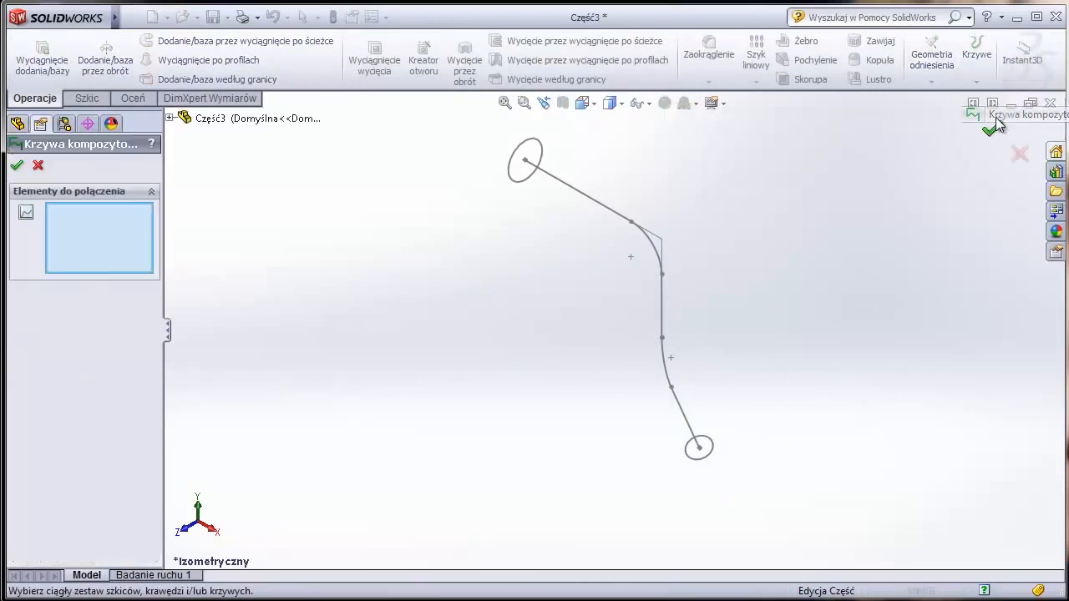
left_click(607, 208)
left_click(668, 378)
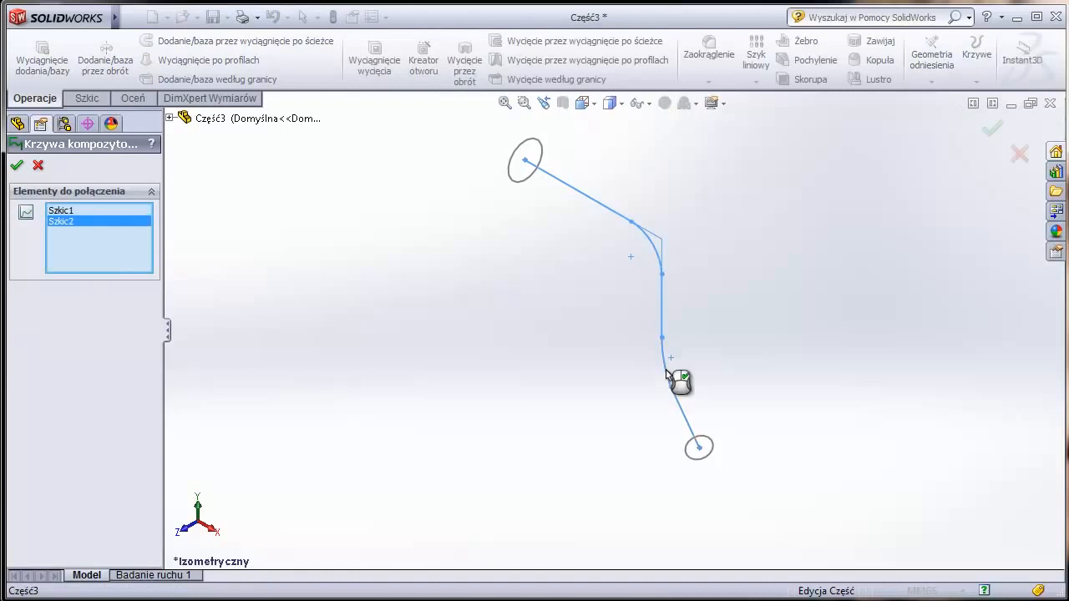
left_click(16, 167)
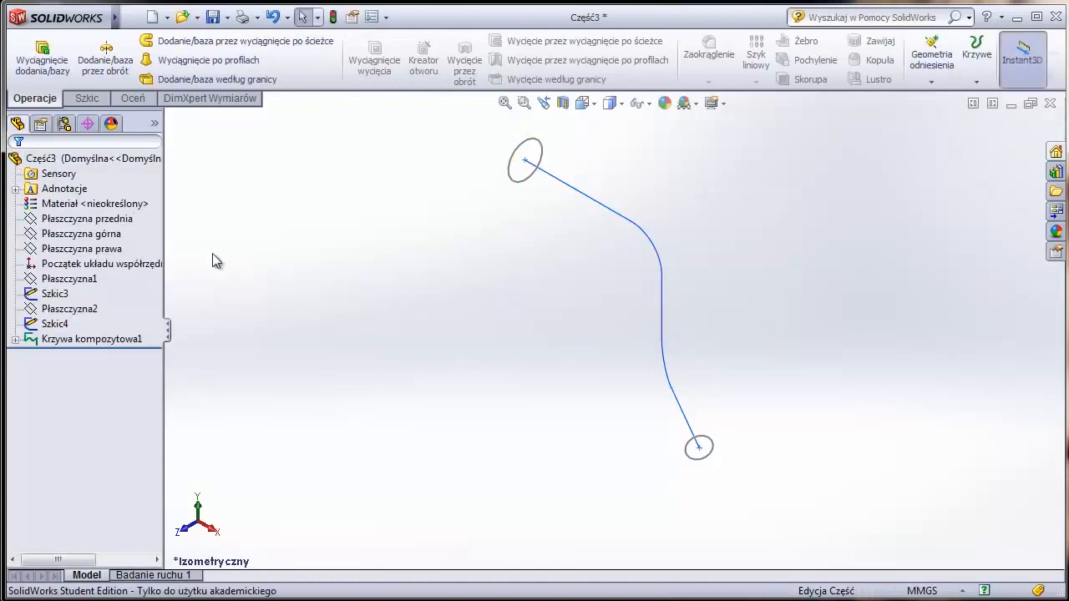
- Start a lofted boss with the 100 mm and 60 mm circles as its profiles
middle_click_drag(436, 459, 571, 423)
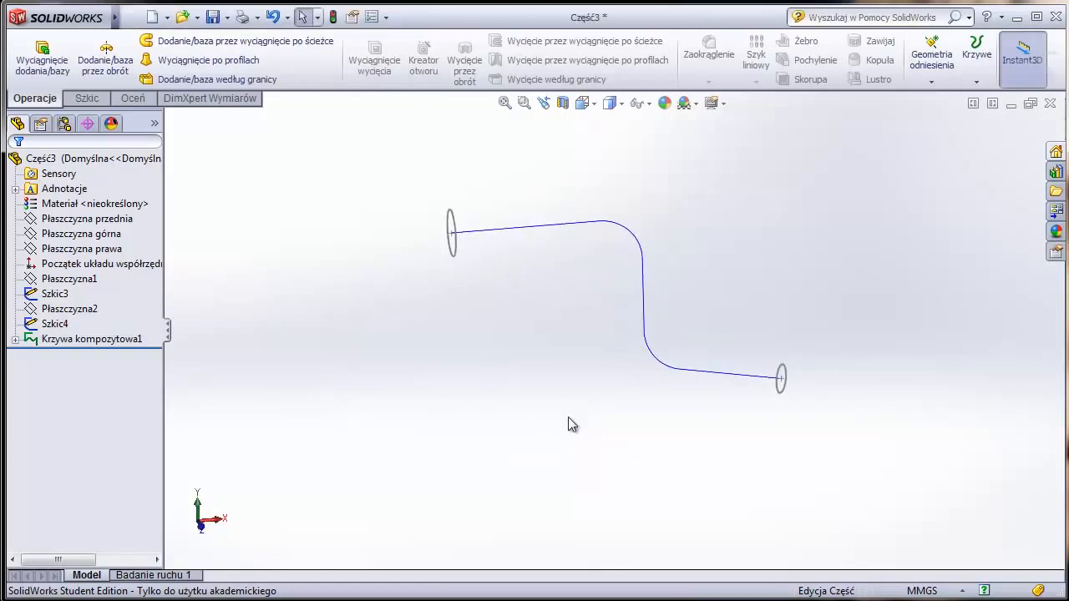
left_click(209, 63)
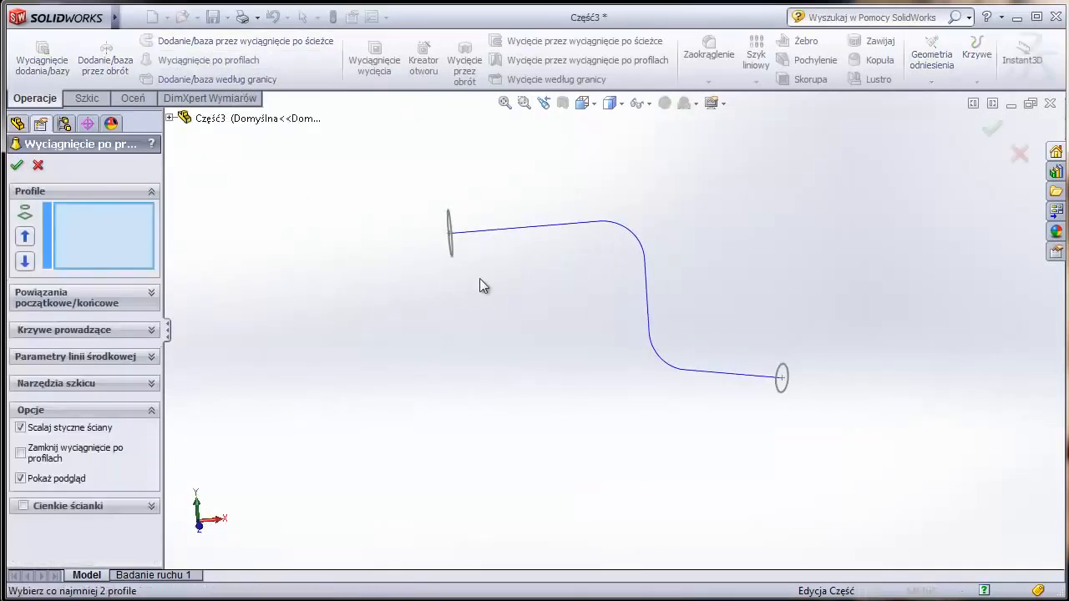
mouse_move(497, 284)
middle_mouse_down()
mouse_move(471, 298)
mouse_move(497, 297)
middle_mouse_up()
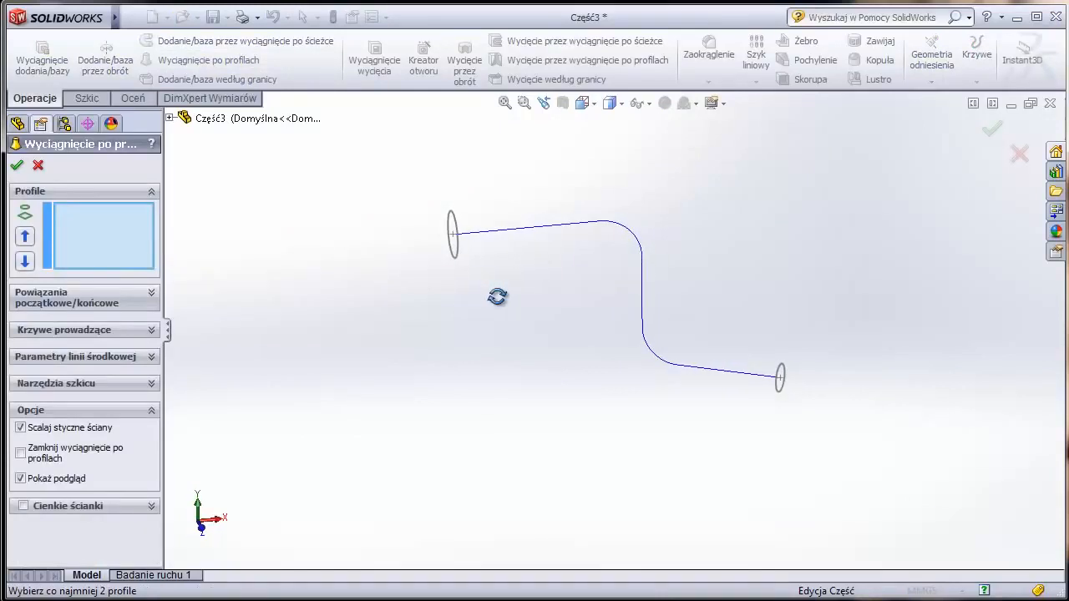
left_click(456, 243)
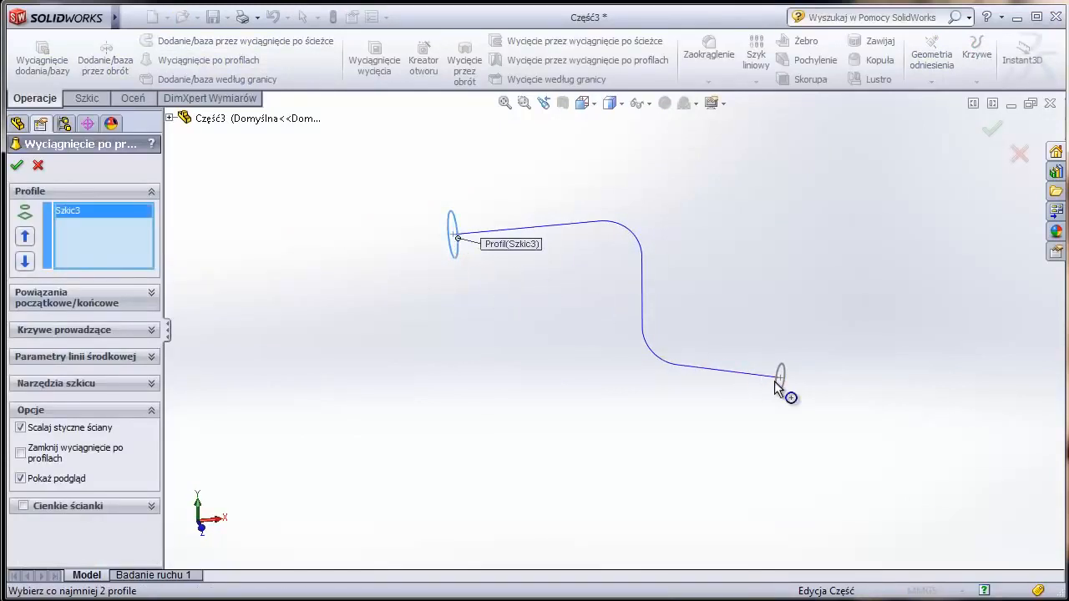
left_click(779, 380)
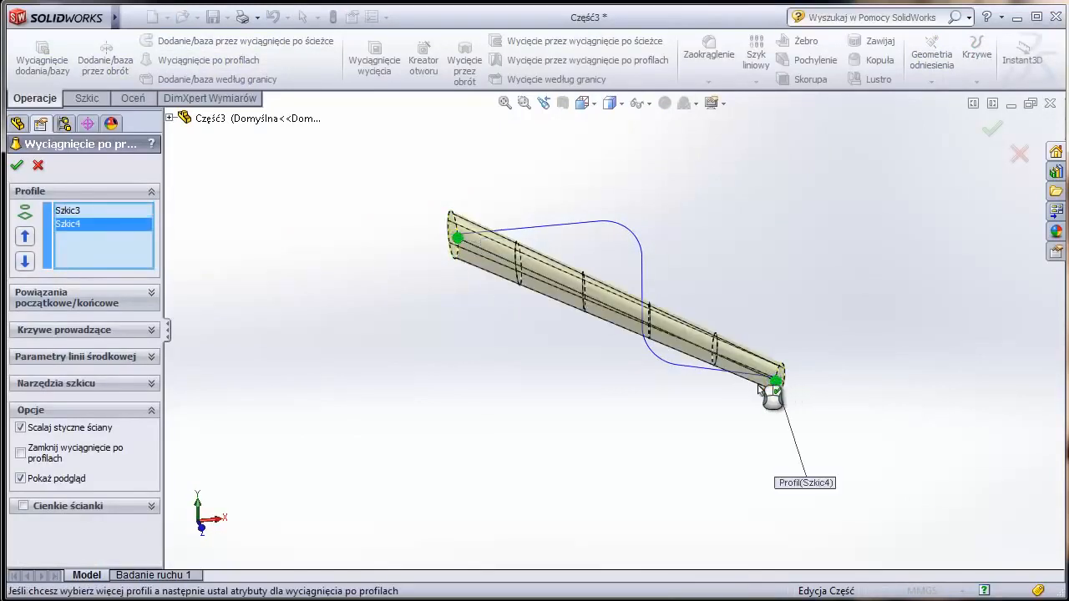
- Set both the start and end constraints of the loft to normal to profile (Normalna do profilu)
left_click(153, 302)
left_click(135, 337)
left_click(120, 375)
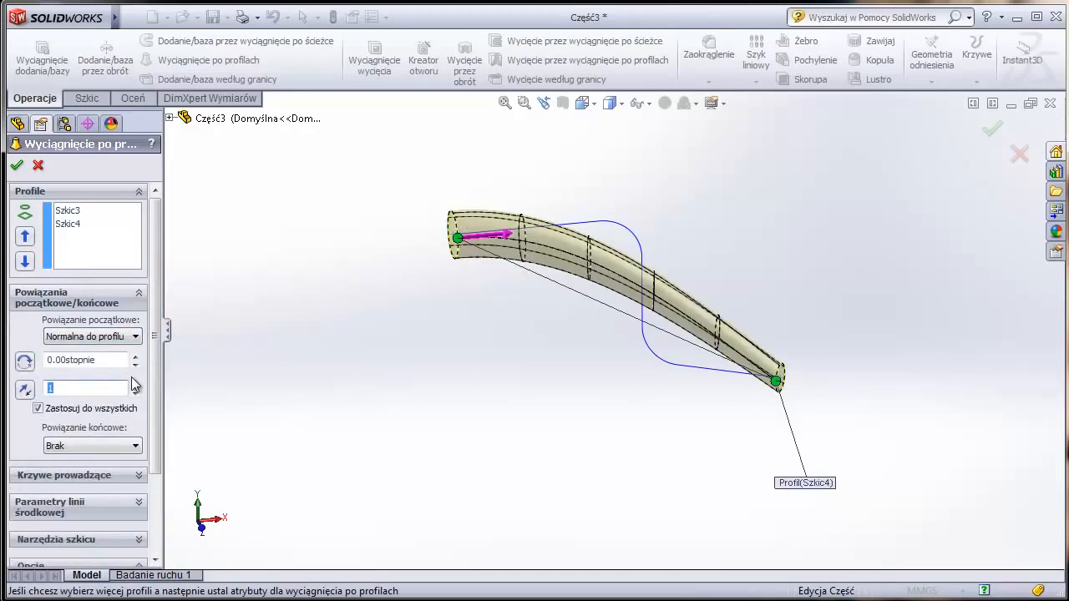
left_click(136, 447)
left_click(125, 485)
- Use the composite curve as the loft's centerline and complete the loft
scroll(136, 404, "down", 3)
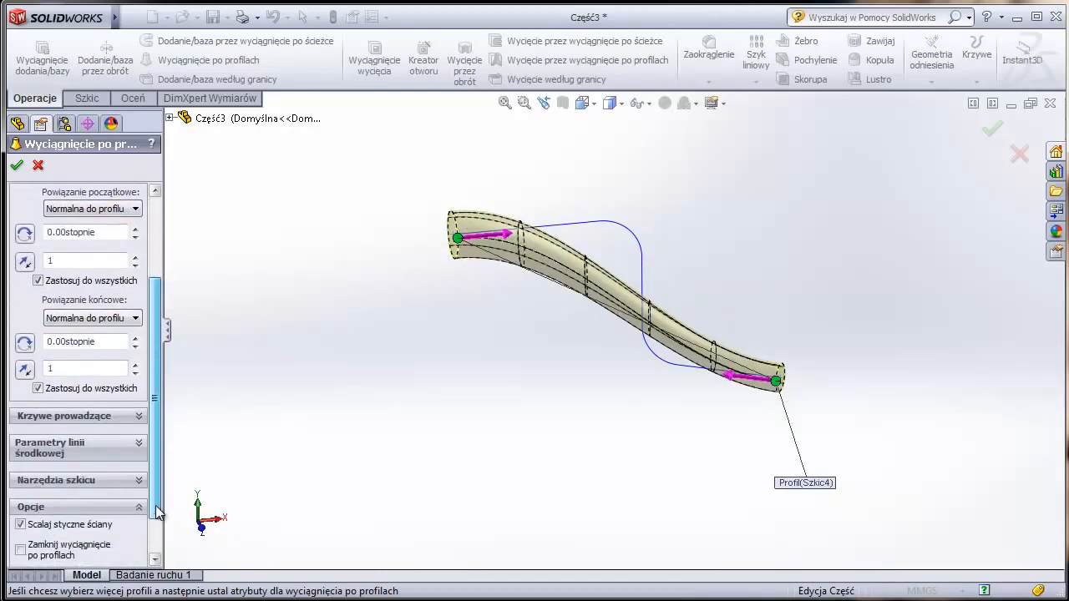
left_click(137, 401)
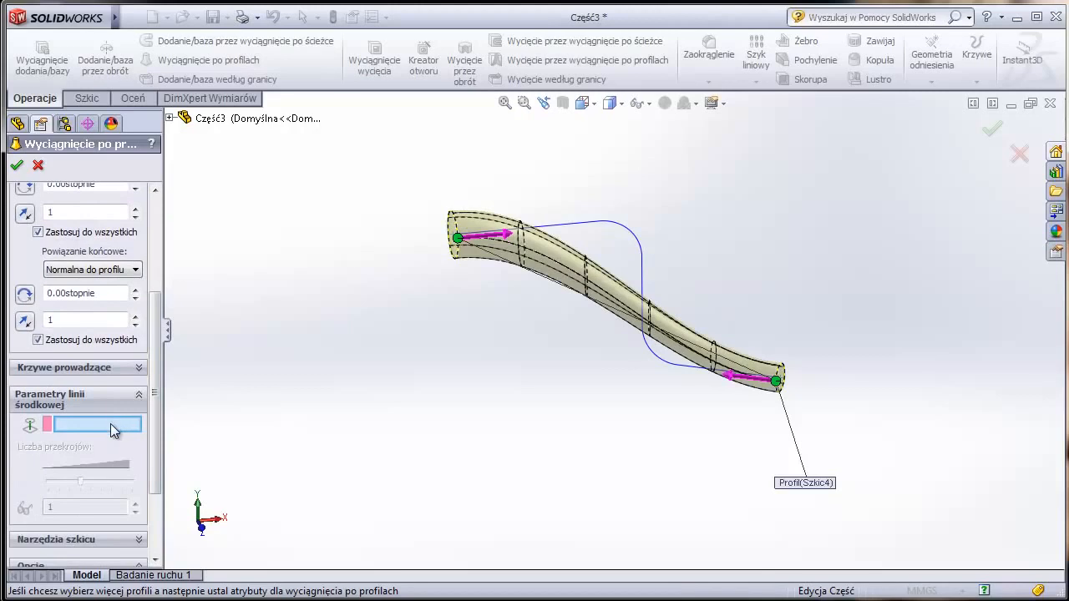
left_click(668, 370)
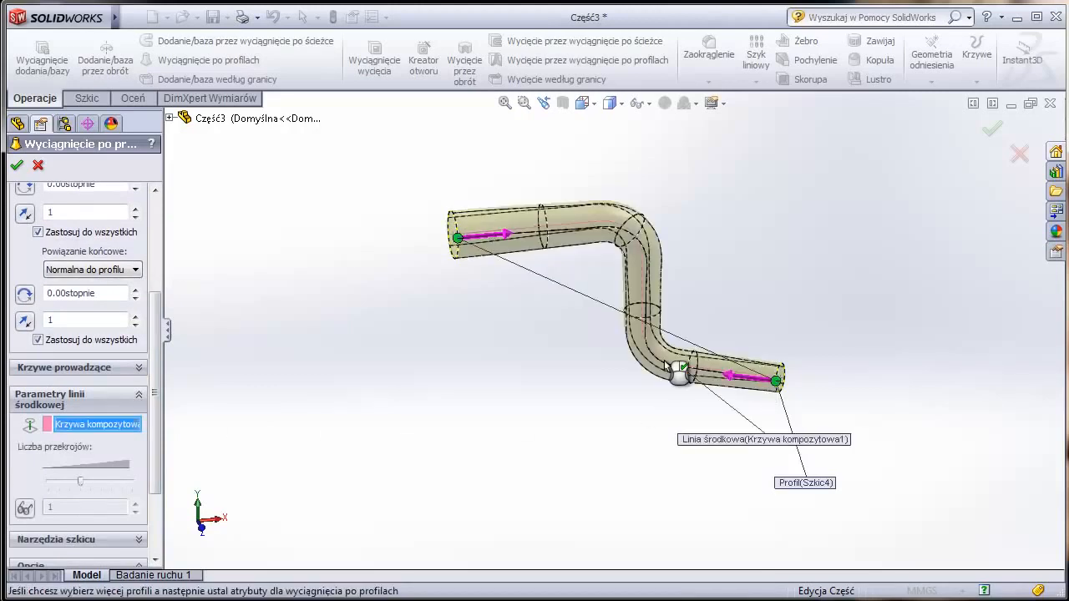
left_click(17, 166)
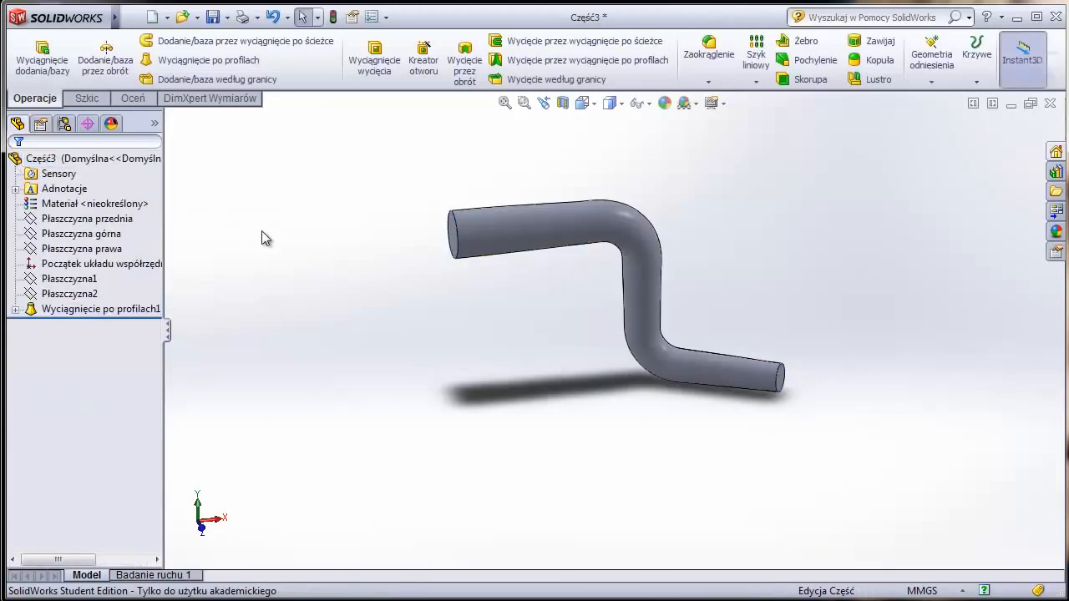
- Shell the pipe with a 5 mm wall thickness, removing both circular end faces
left_click(821, 79)
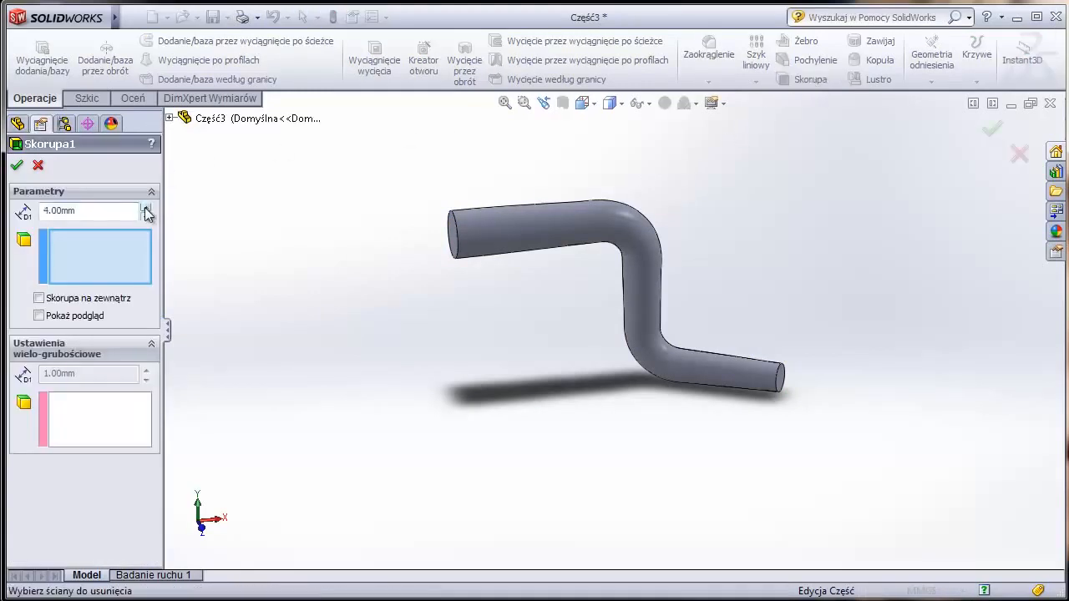
left_click(481, 238)
middle_click_drag(480, 242, 675, 352)
left_click(726, 363)
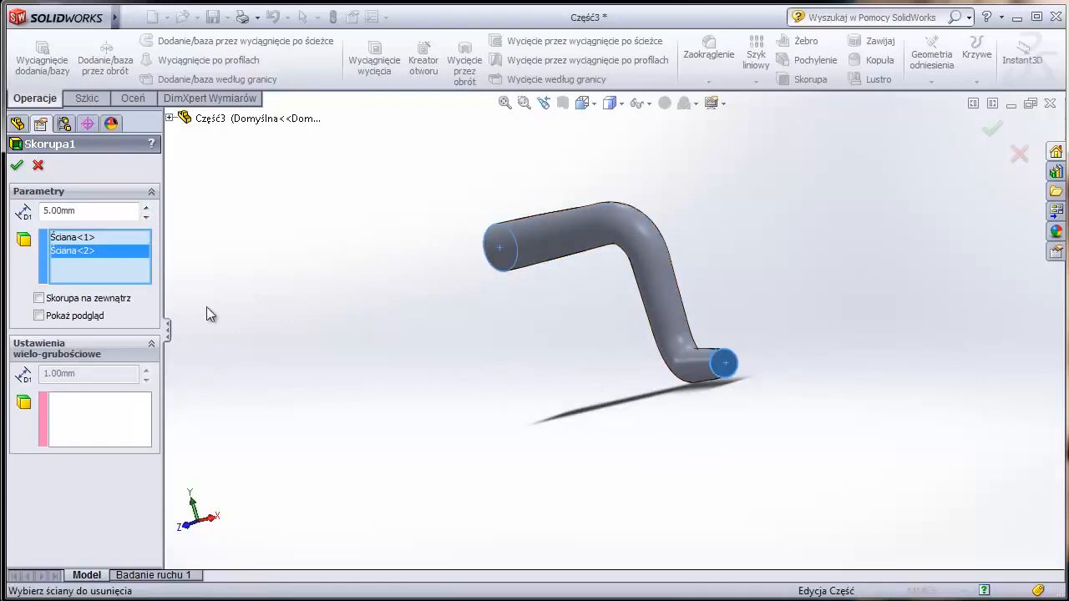
key("Return")
- Start a sketch on the ring-shaped face at the pipe's larger end and view it face-on
middle_click_drag(470, 316, 559, 326)
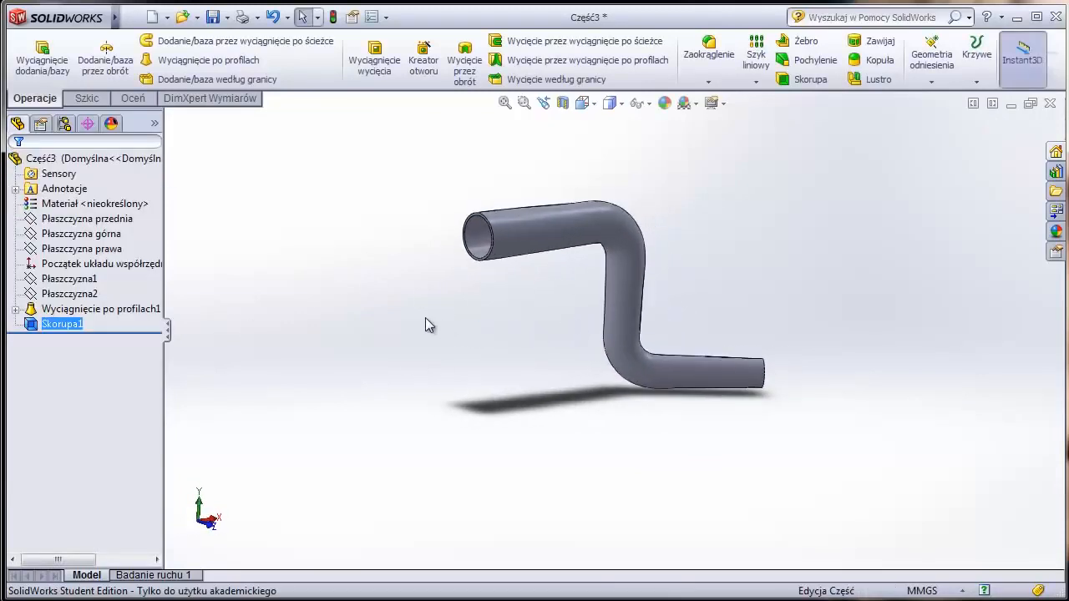
scroll(477, 242, "down", 2)
scroll(478, 242, "down", 4)
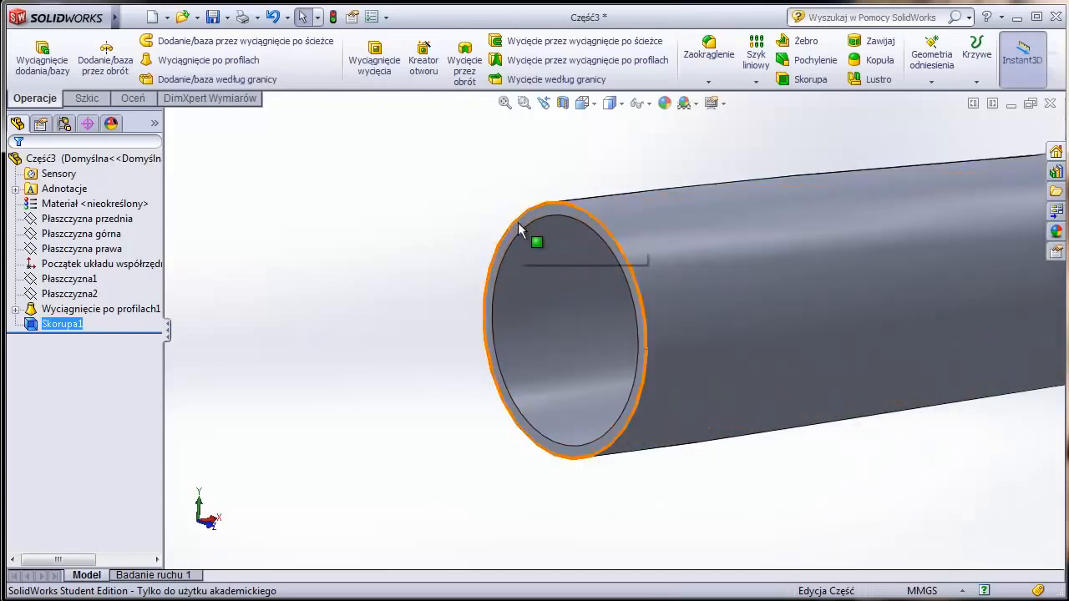
left_click(521, 230)
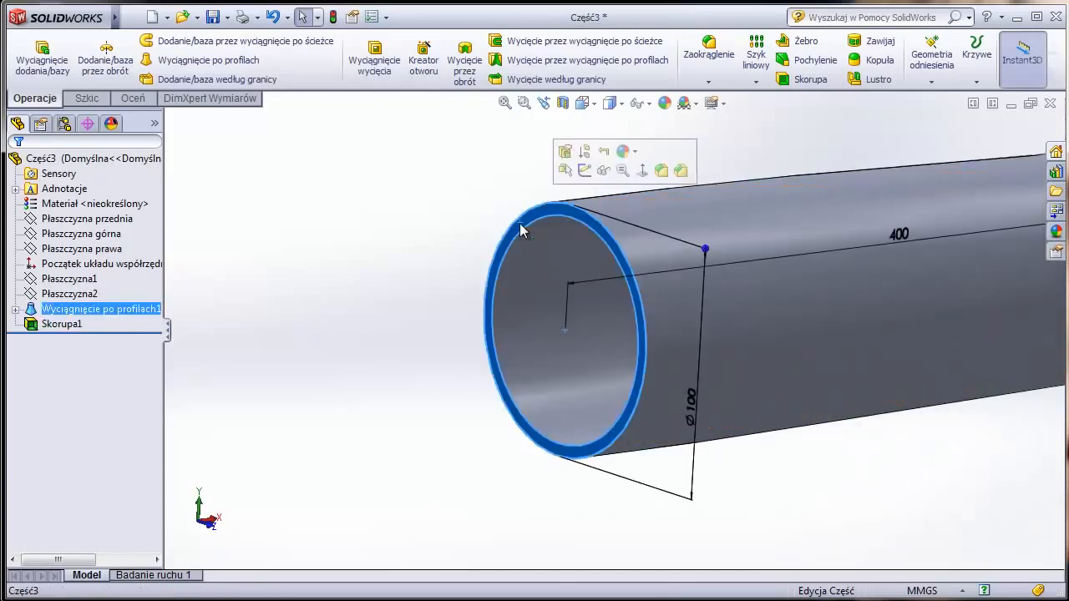
left_click(584, 172)
left_click(587, 105)
left_click(643, 163)
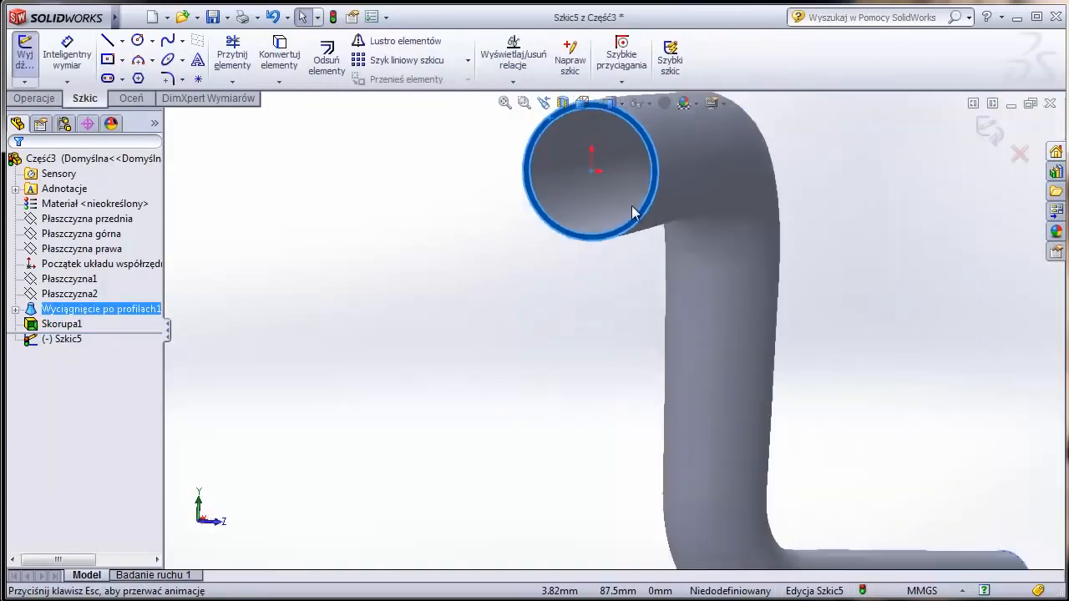
- Sketch a vertical construction line about 230 mm long beside the pipe's larger end
middle_click_drag(596, 167, 615, 276, "ctrl")
scroll(657, 308, "down", 3)
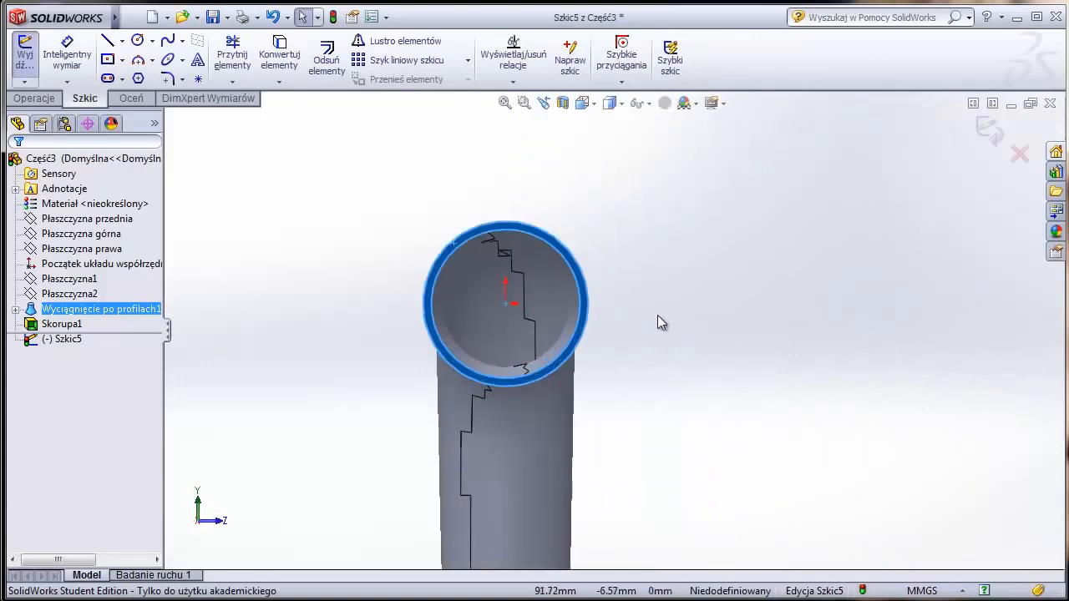
scroll(657, 315, "up", 1)
left_click(121, 41)
left_click(171, 74)
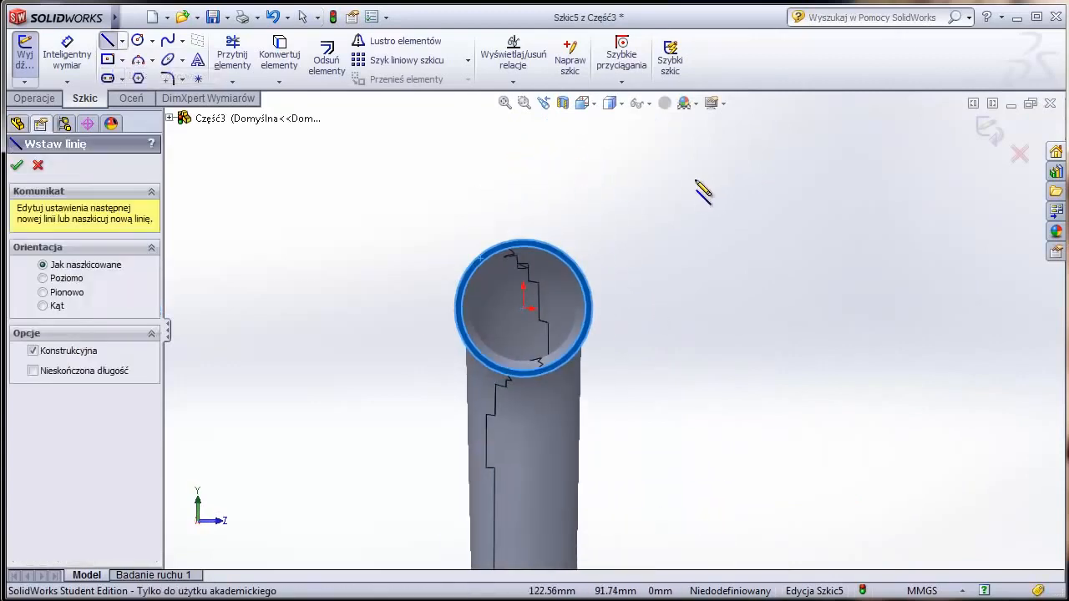
left_click(717, 168)
left_click(718, 486)
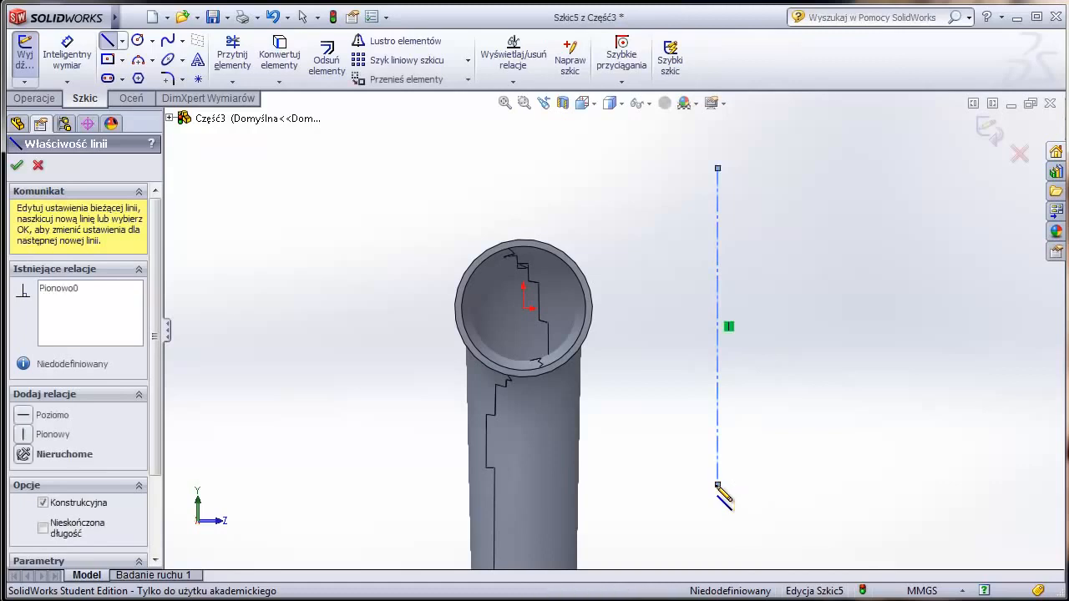
key("Escape")
- Add a midpoint relation (Punkt środkowy) between the vertical construction line and the origin
left_click(717, 434, "ctrl")
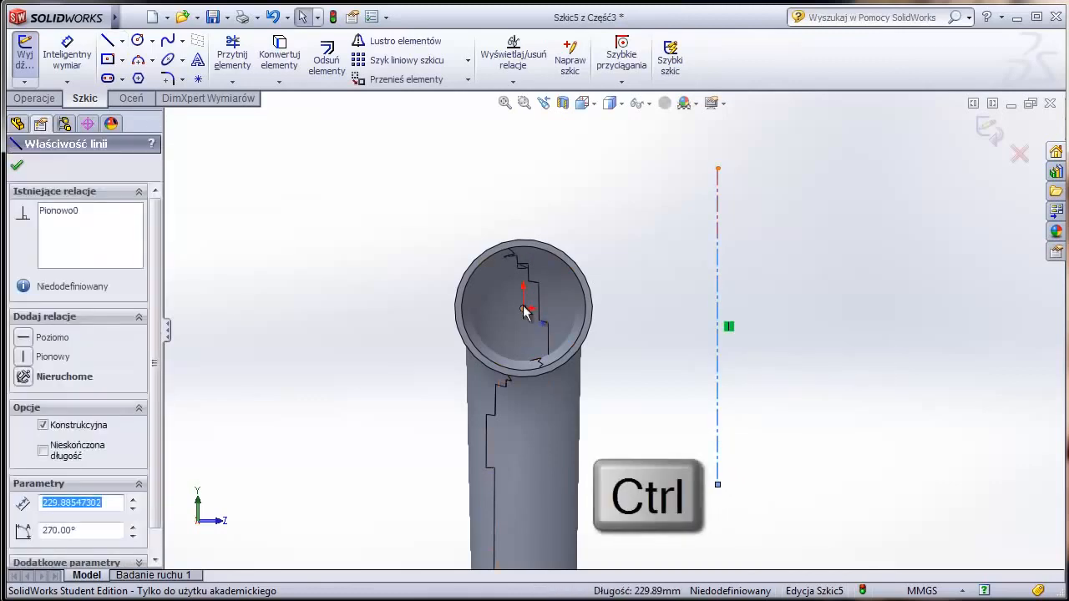
left_click(524, 309, "ctrl")
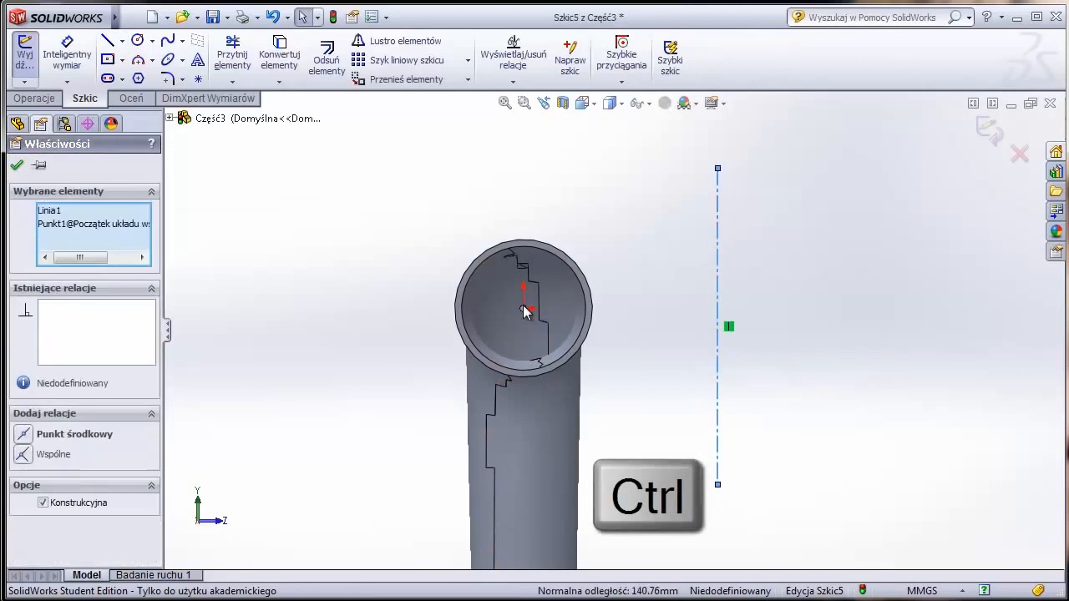
left_click(26, 440)
left_click(17, 165)
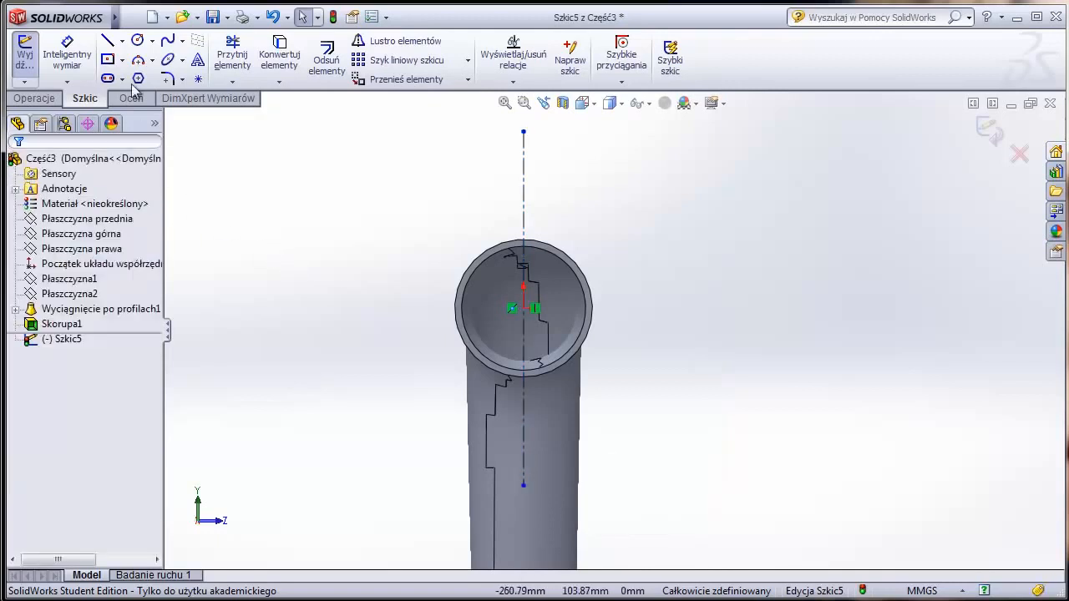
- Sketch two connected lines from the construction line's upper endpoint, out past the left of the ring, and back to its lower endpoint
left_click(108, 41)
left_click(524, 132)
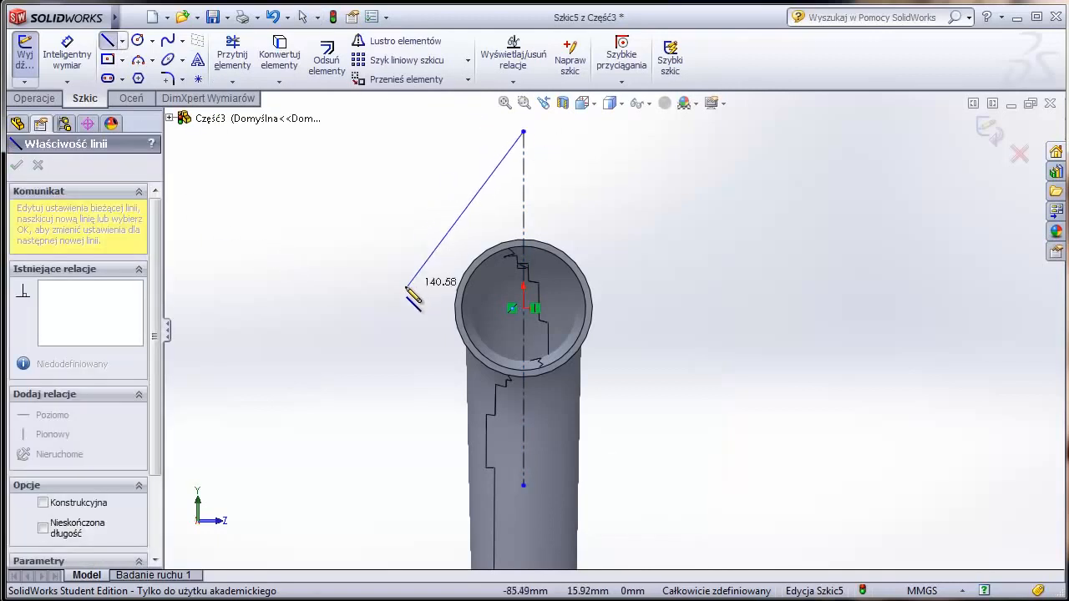
left_click(397, 289)
left_click(524, 484)
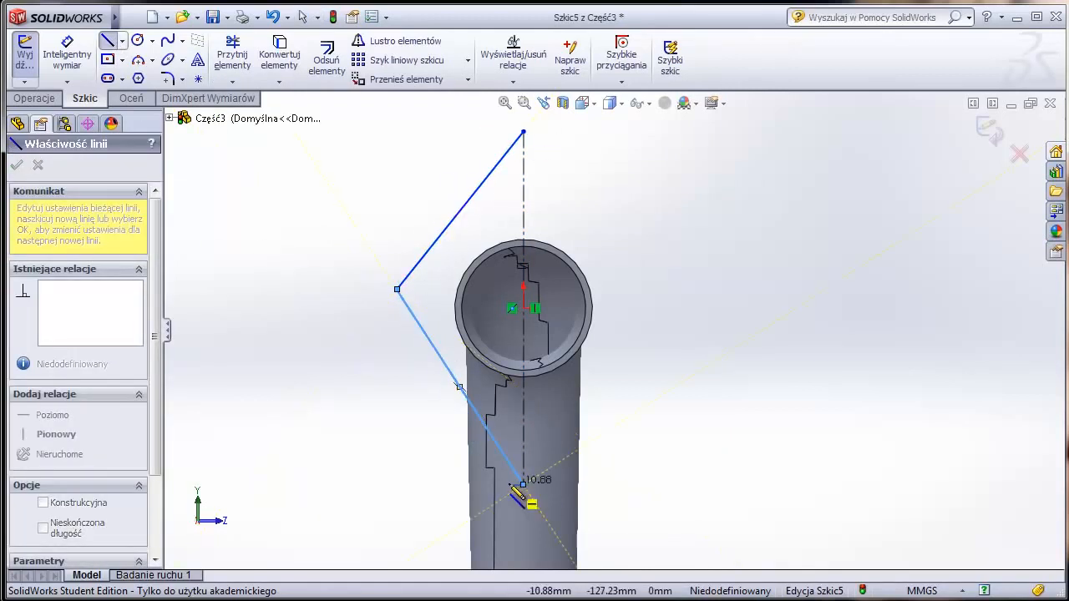
key("Escape")
- Dimension the vertical construction line's length as 350 mm
left_click(69, 69)
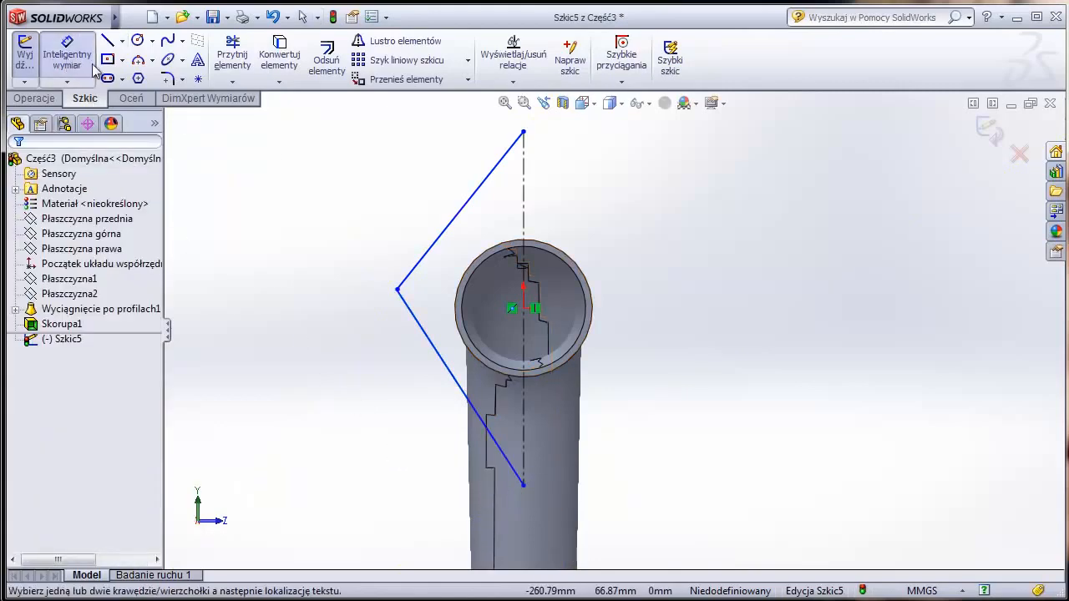
left_click(525, 184)
left_click(293, 276)
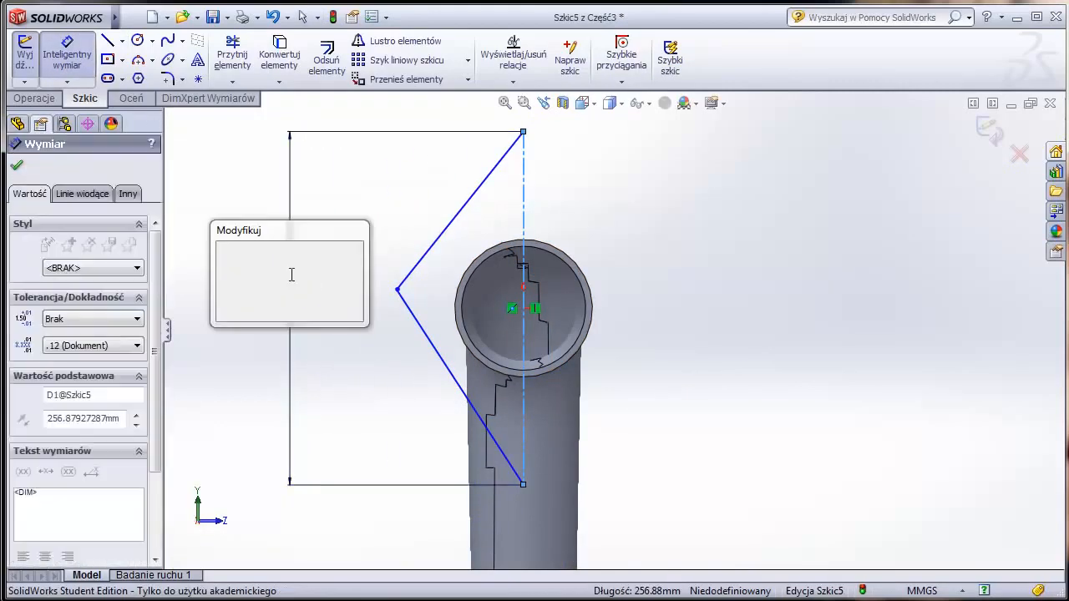
type("350")
key("Return")
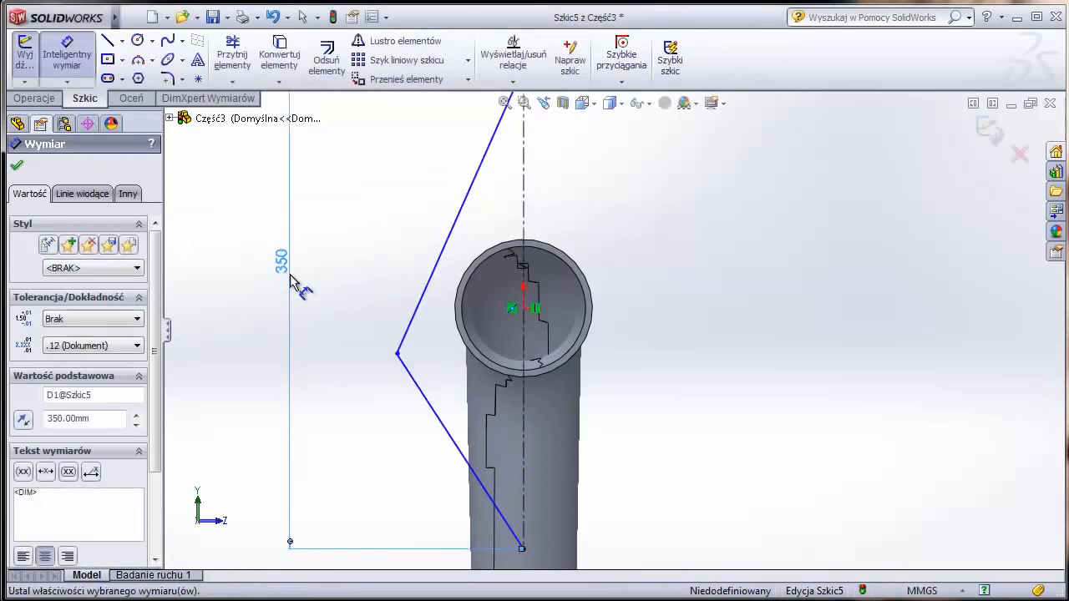
- Dimension the angle between the two slanted lines as 110°
left_click(415, 311)
left_click(423, 394)
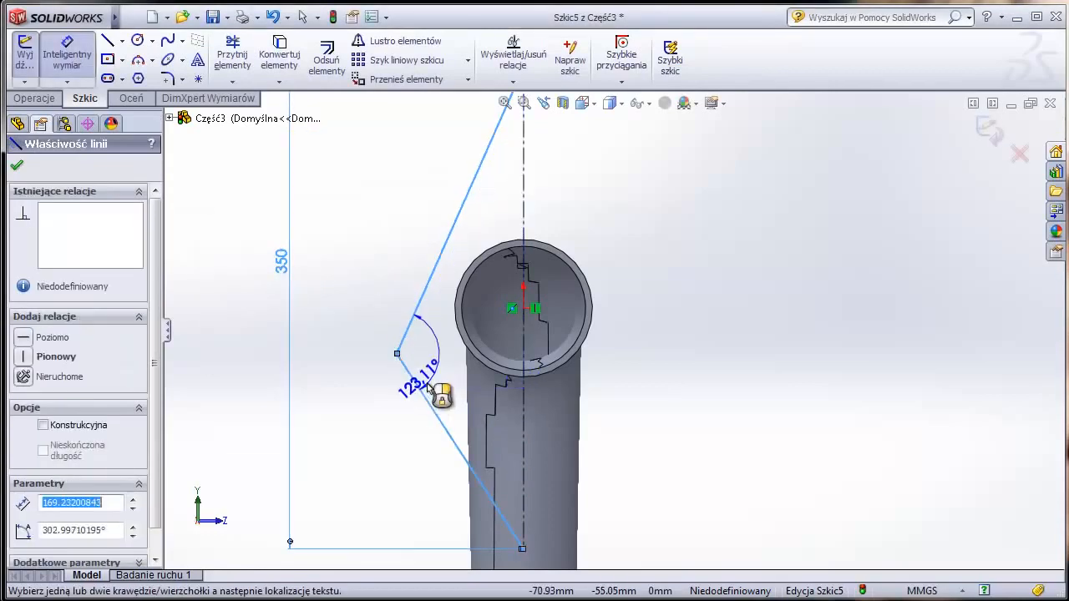
left_click(440, 355)
type("110")
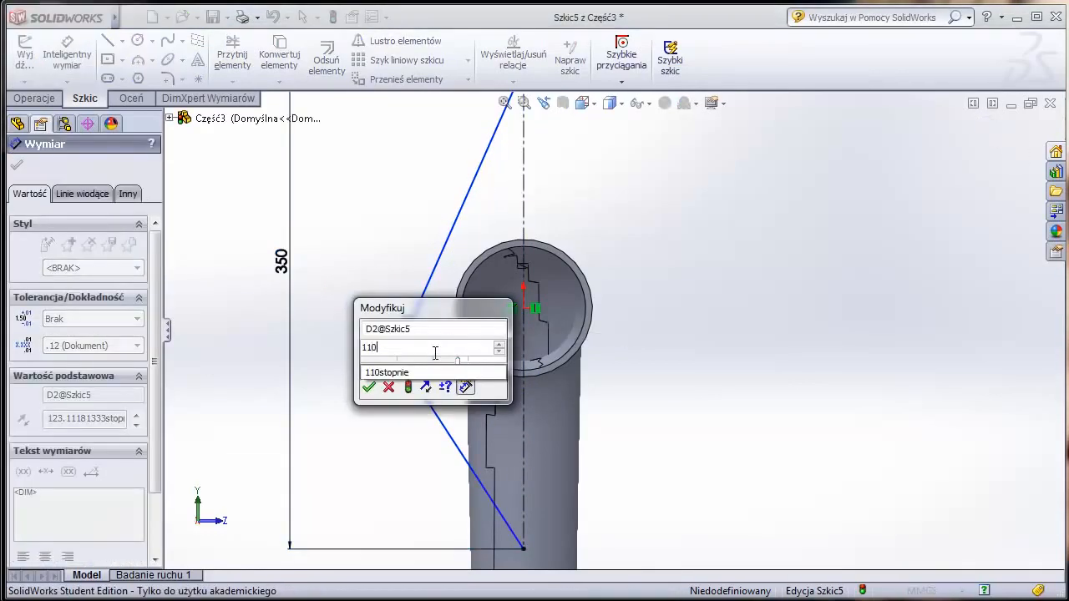
key("Return")
scroll(686, 406, "down", 1)
scroll(674, 380, "up", 3)
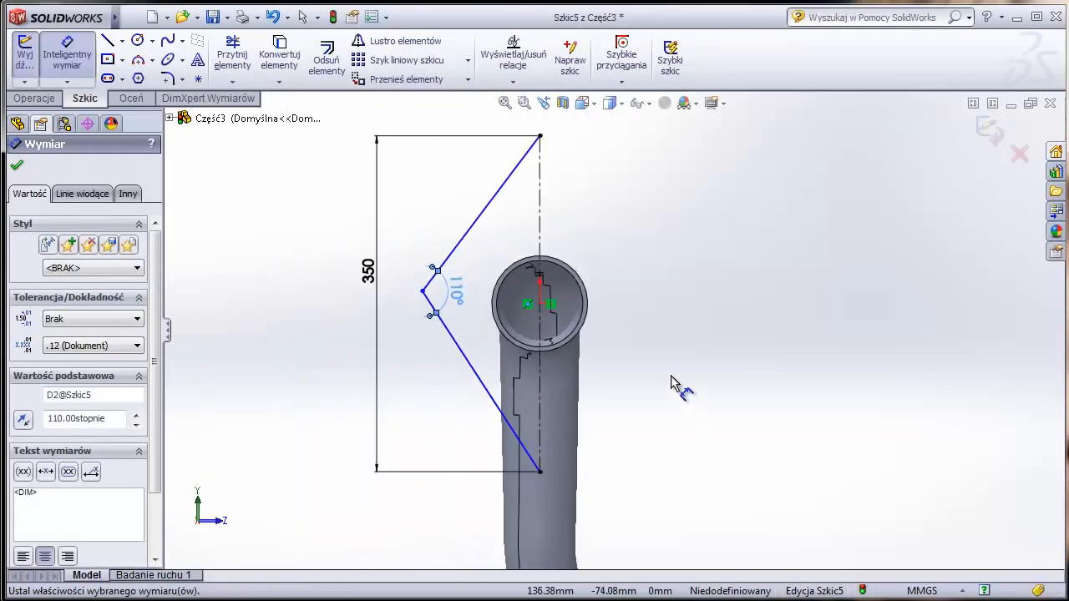
left_click(17, 164)
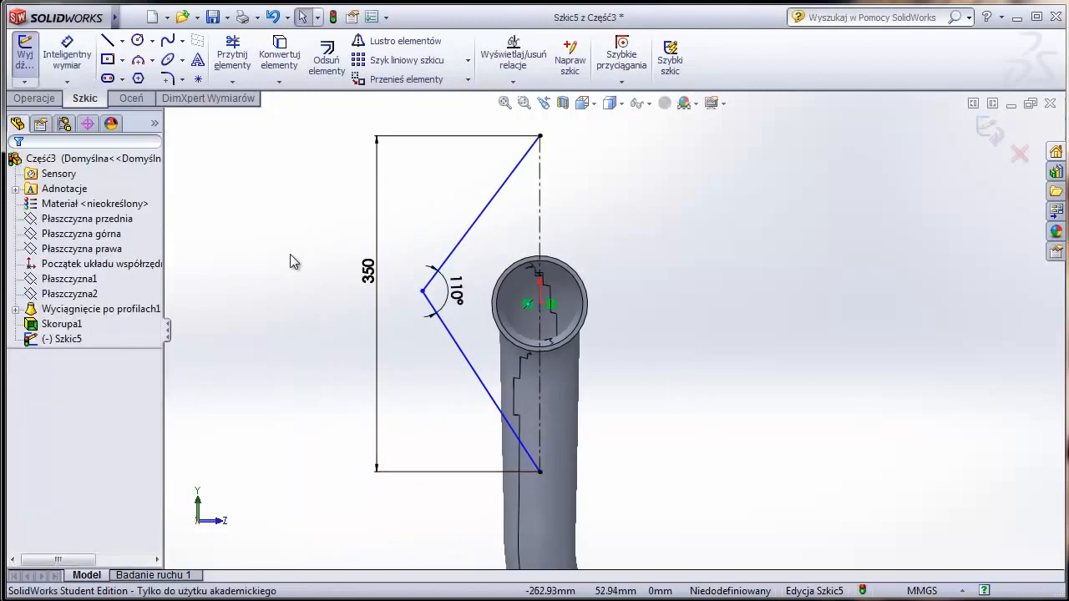
- Make the two slanted lines equal in length with an equal relation (Równe)
left_click(468, 242, "ctrl")
left_click(464, 359, "ctrl")
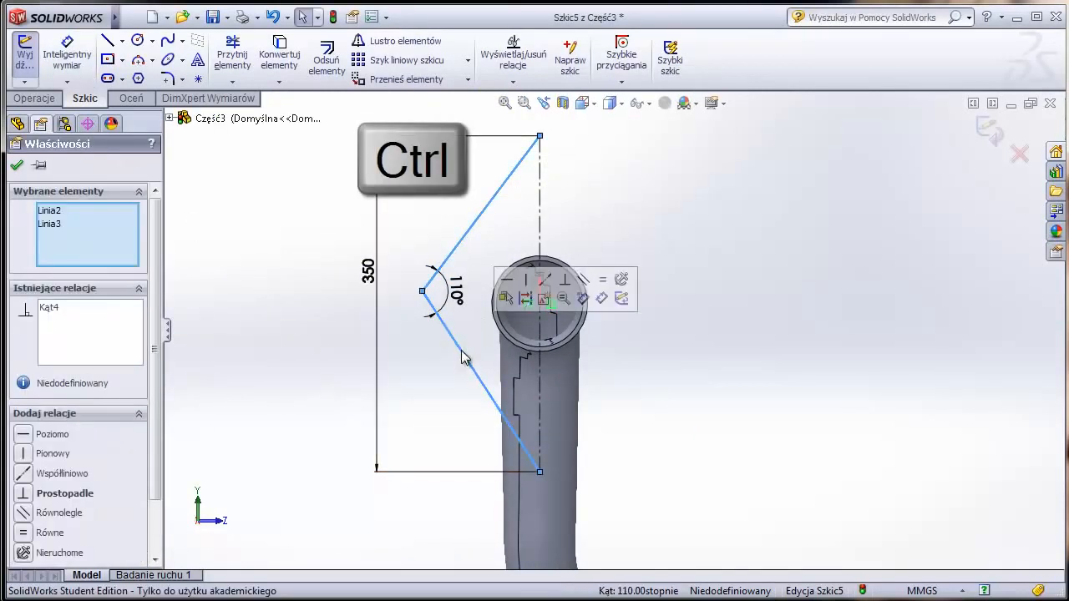
left_click(25, 533)
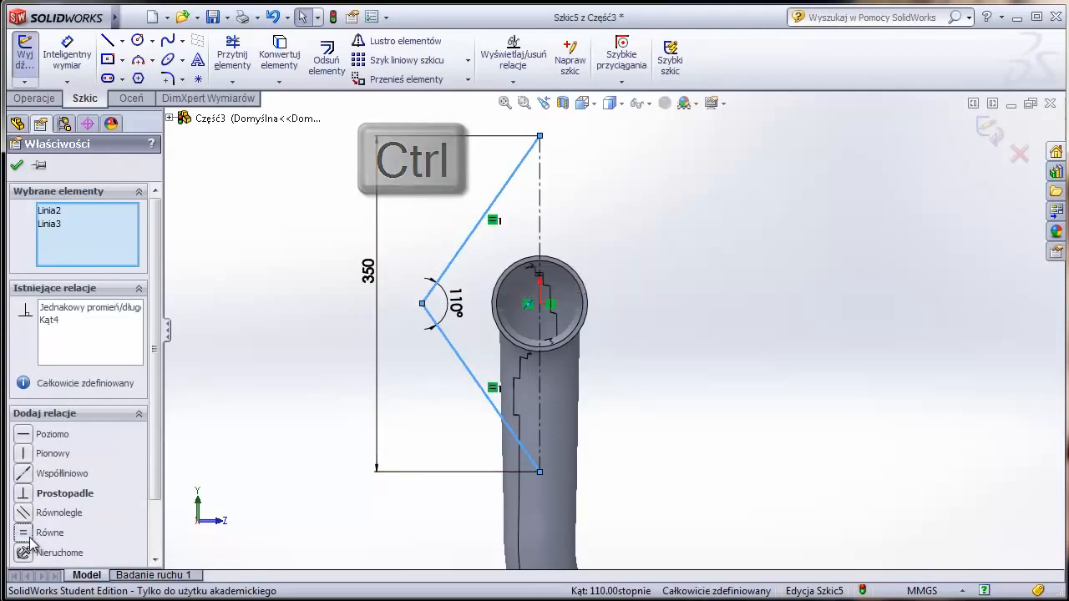
left_click(17, 165)
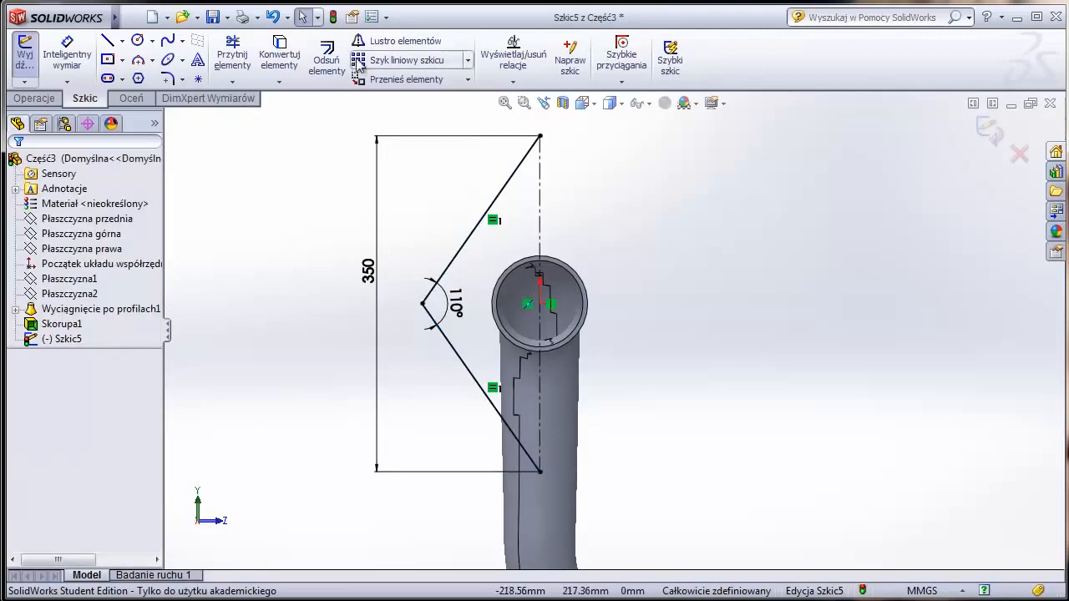
- Mirror both slanted lines about the vertical construction line to close the rhombus
left_click(394, 40)
left_click(486, 213, "ctrl")
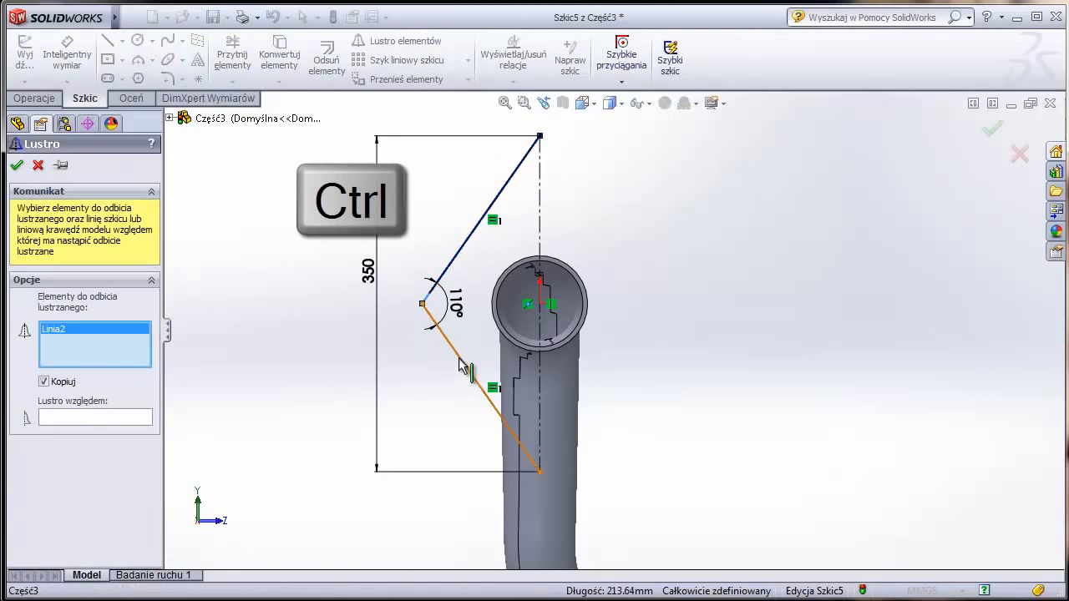
left_click(460, 365, "ctrl")
left_click(138, 422)
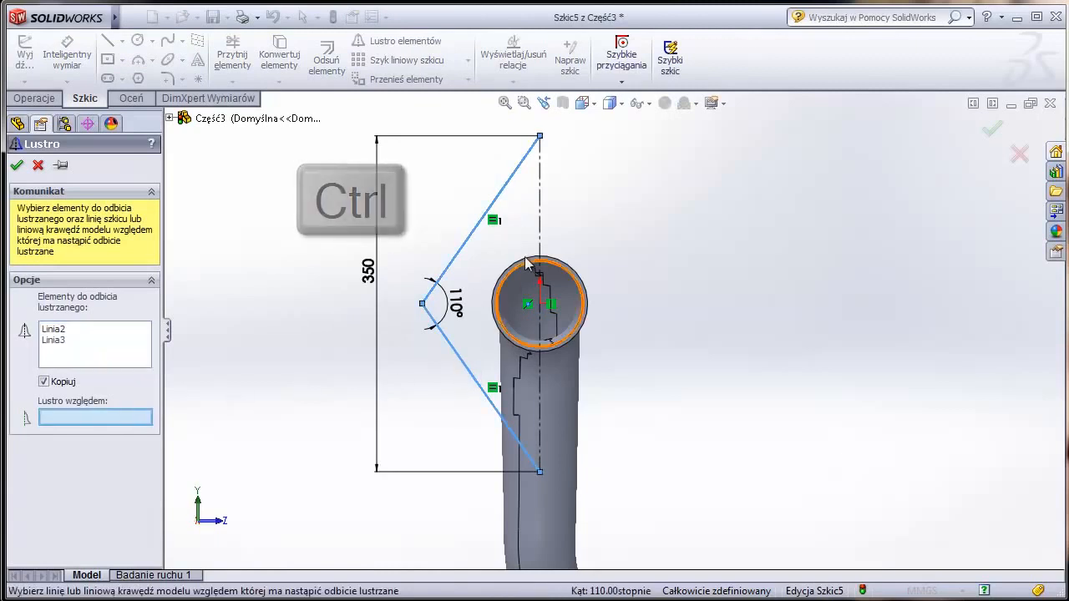
left_click(539, 202)
left_click(17, 168)
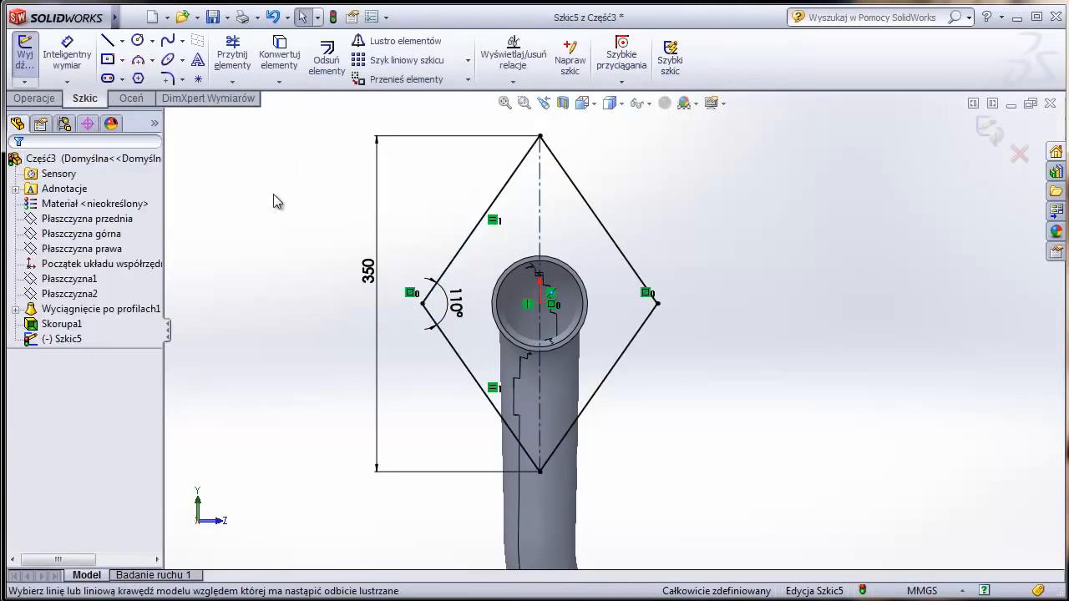
- Convert the pipe's inner circular edge into the rhombus sketch and exit the sketch
left_click(279, 55)
left_click(520, 276)
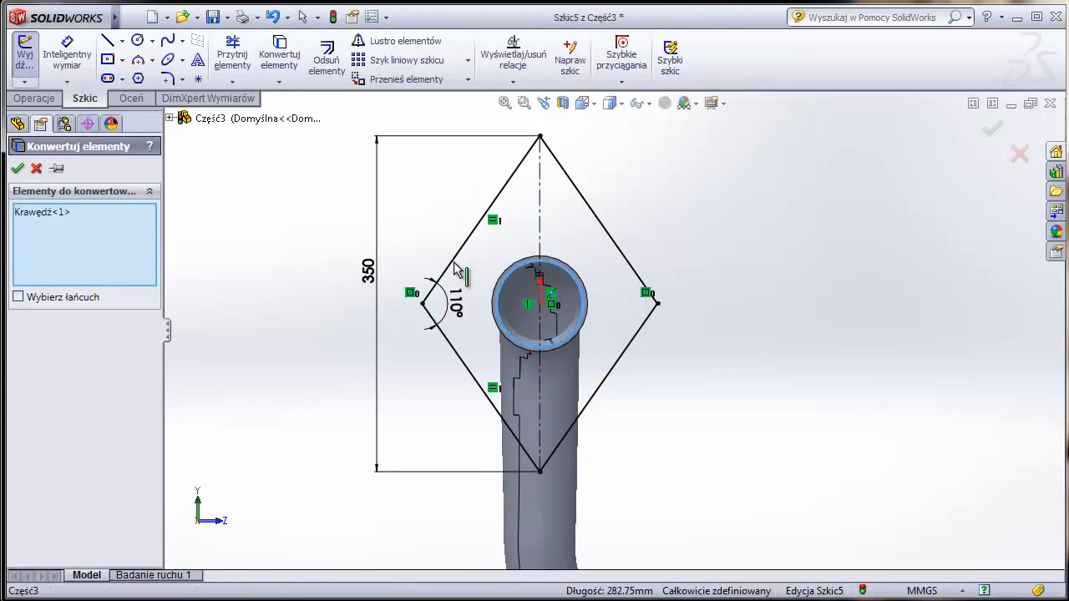
left_click(17, 170)
left_click(25, 52)
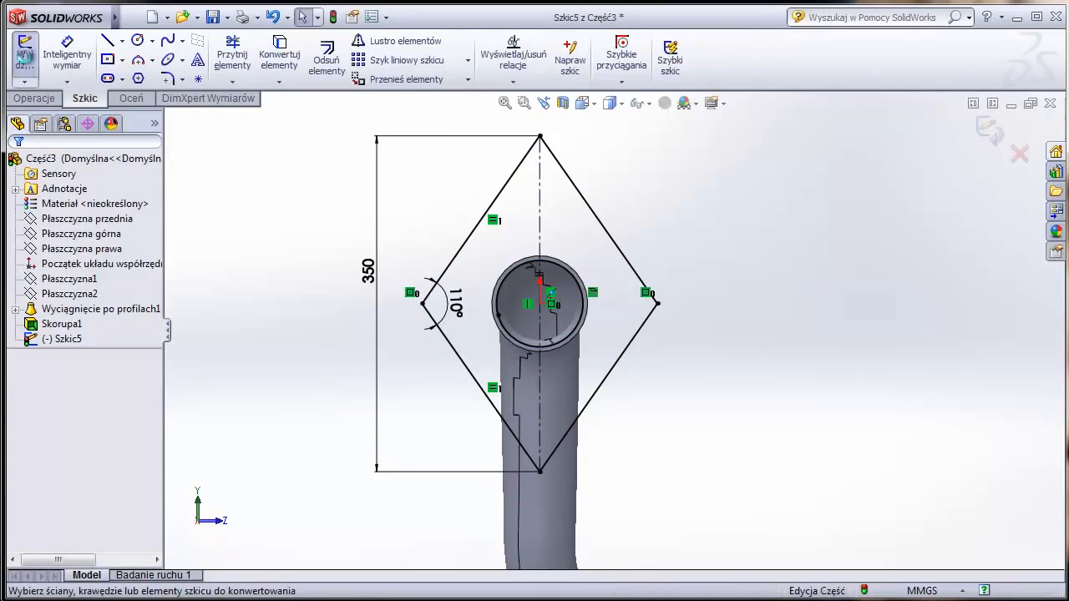
- Extrude the rhombus sketch with its circular opening 15 mm outward from the pipe end as a flange plate
middle_click_drag(683, 380, 721, 370)
left_click(54, 338)
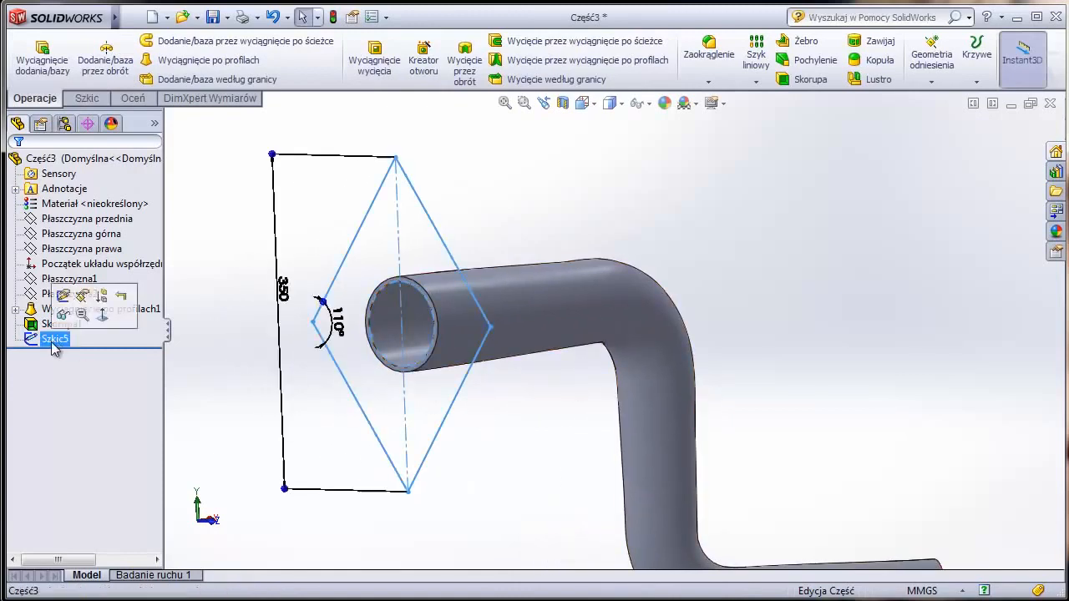
left_click(40, 60)
left_click(147, 318)
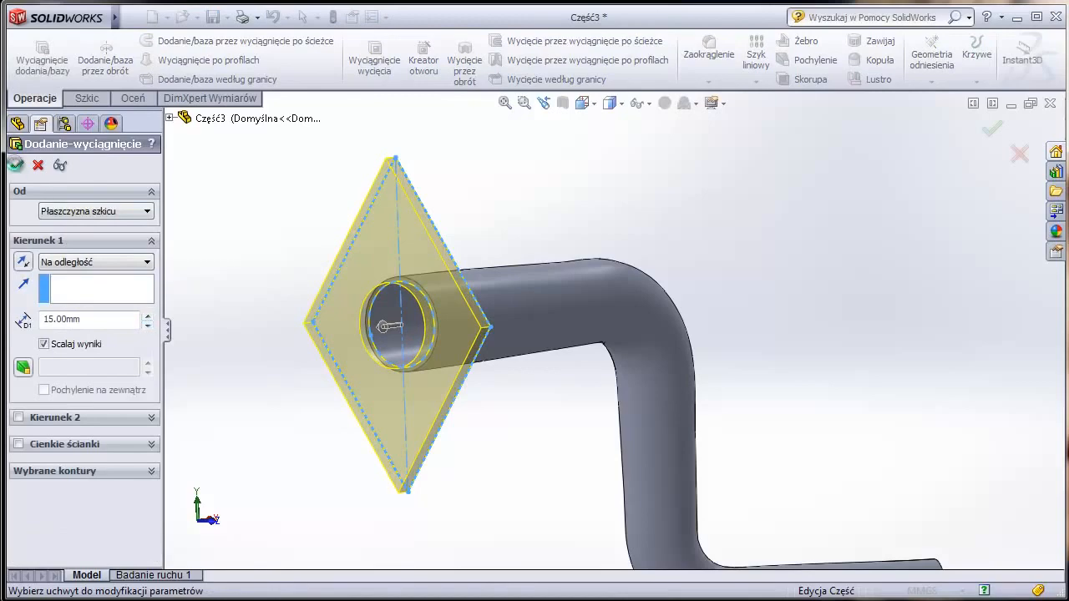
key("Return")
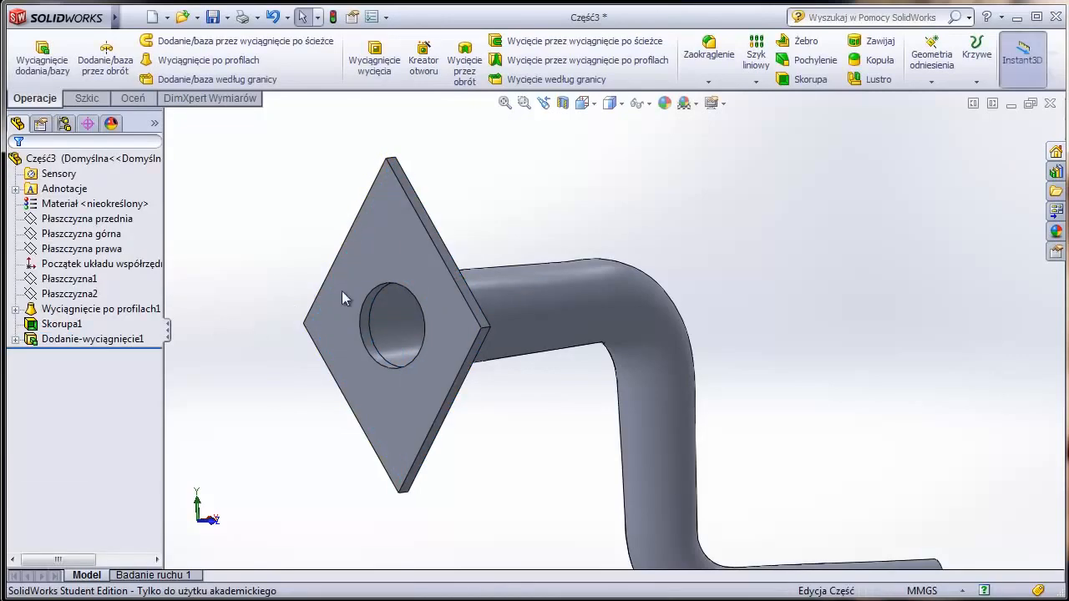
- Fillet the four corner edges of the rhombus plate with a 30 mm radius
left_click(709, 51)
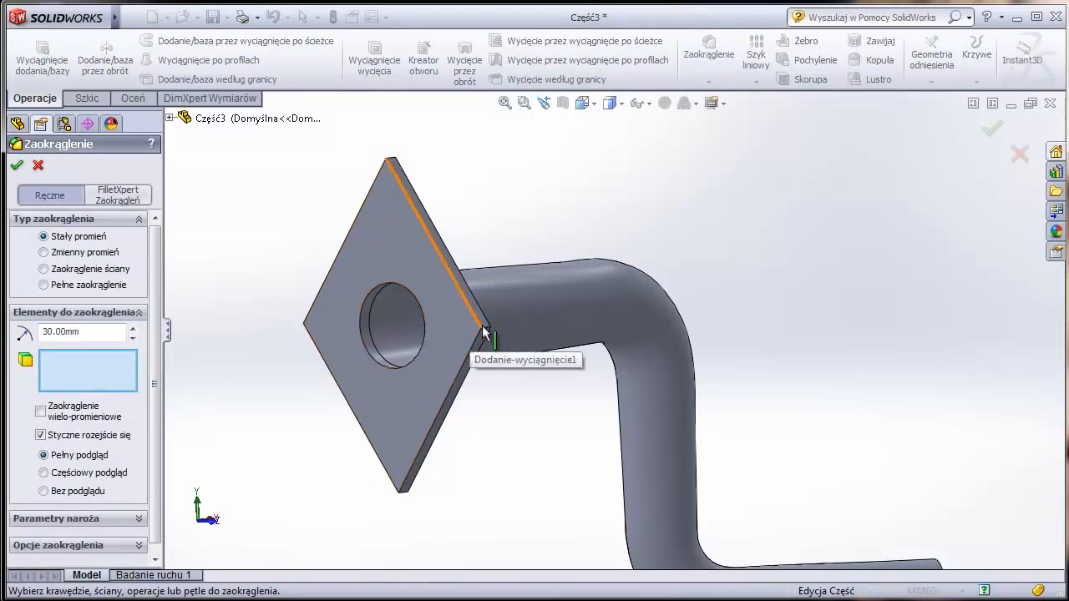
left_click(487, 329)
left_click(404, 493)
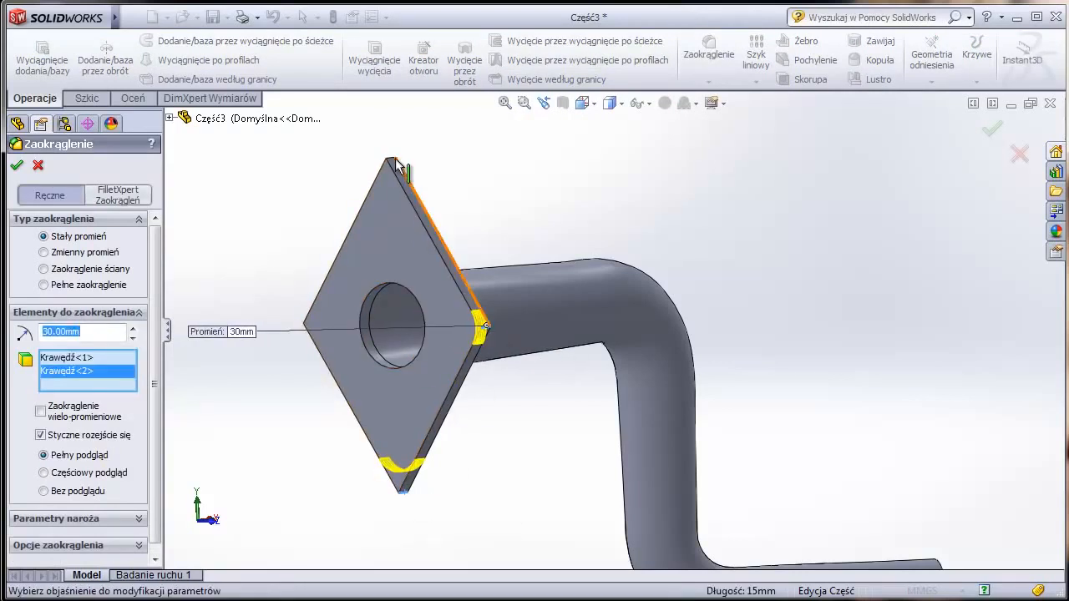
left_click(391, 160)
middle_click_drag(392, 163, 286, 342)
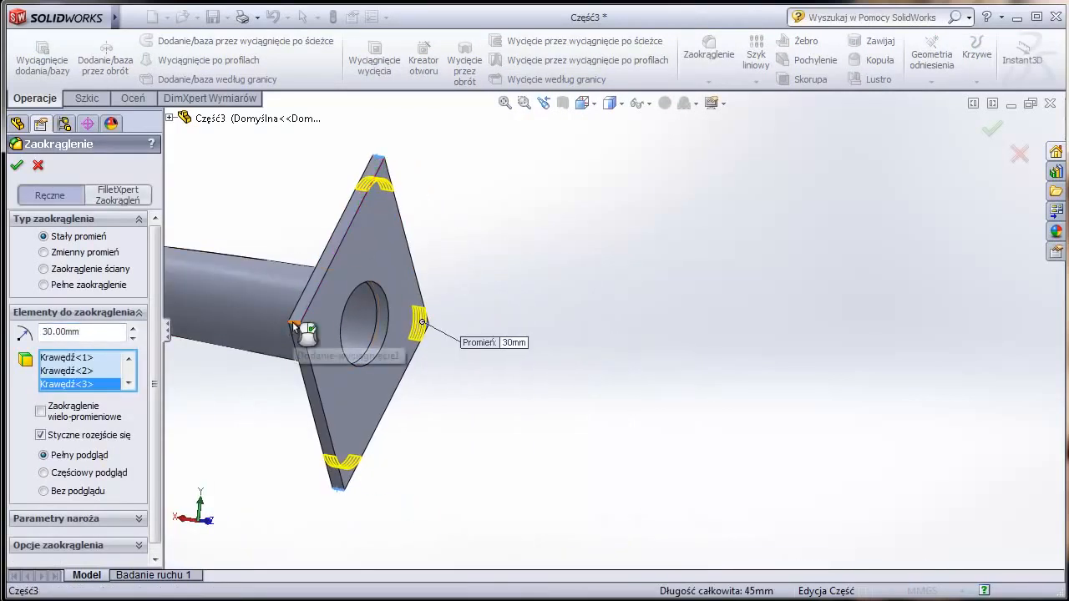
left_click(299, 326)
left_click(17, 164)
- Start a sketch on the ring-shaped face at the pipe's smaller end, seen in isometric view
mouse_move(556, 369)
middle_mouse_down()
mouse_move(520, 358)
mouse_move(854, 364)
mouse_move(539, 373)
middle_mouse_up()
key("ctrl+7")
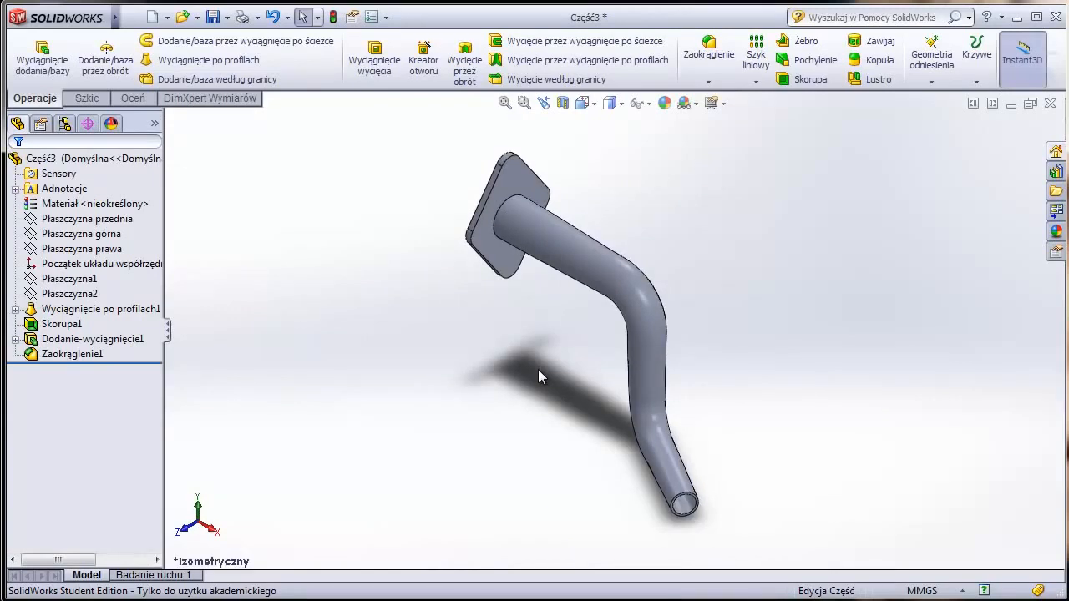
scroll(695, 501, "down", 8)
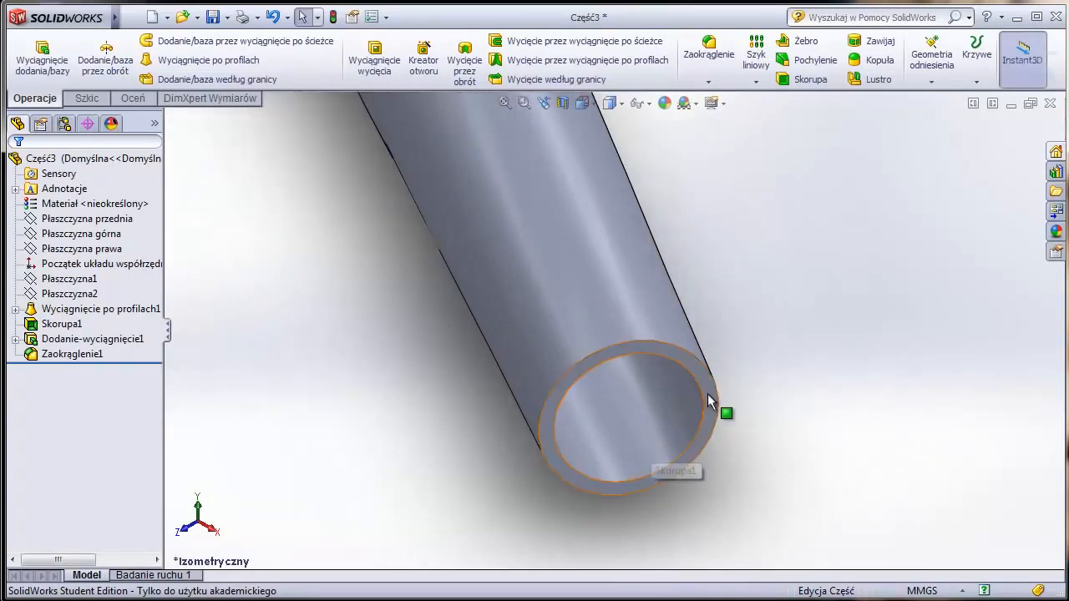
left_click(710, 400)
left_click(775, 341)
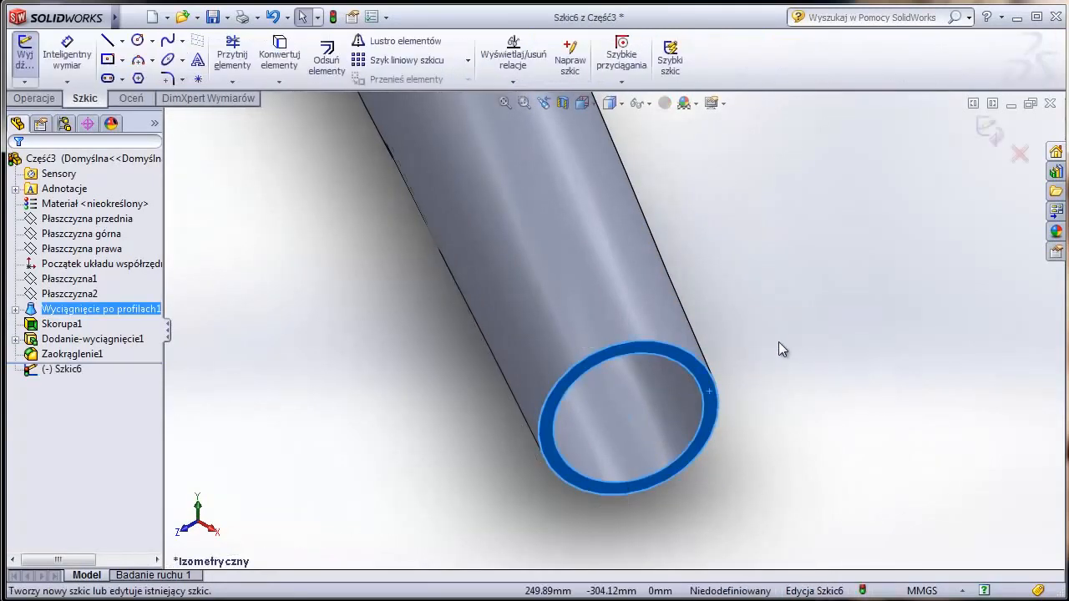
- Sketch a circle centred on the pipe's smaller end and dimension its diameter to 160 mm
left_click(138, 42)
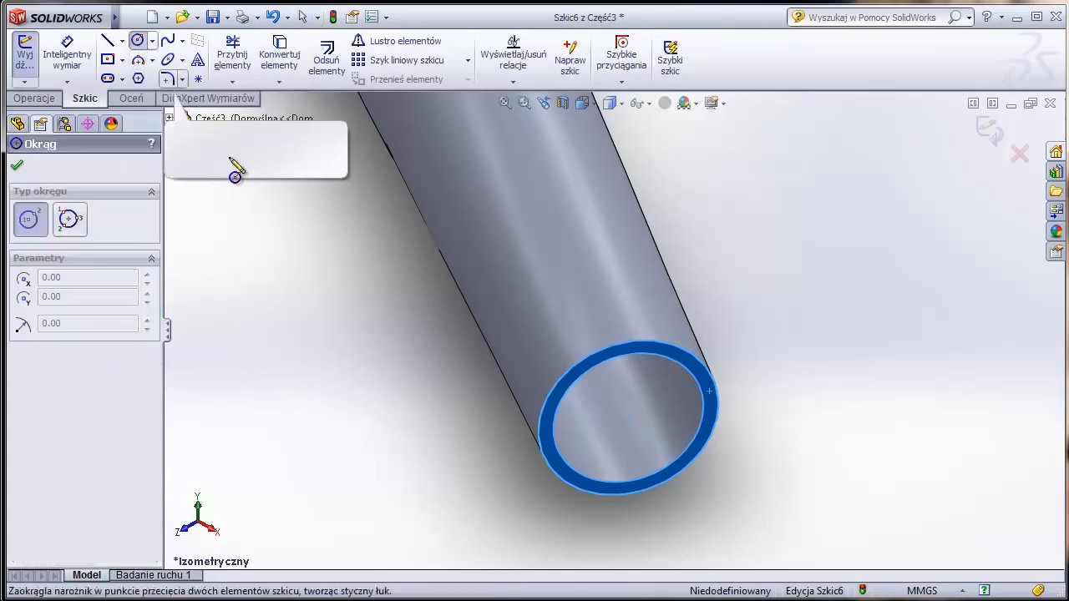
left_click(627, 418)
left_click(791, 253)
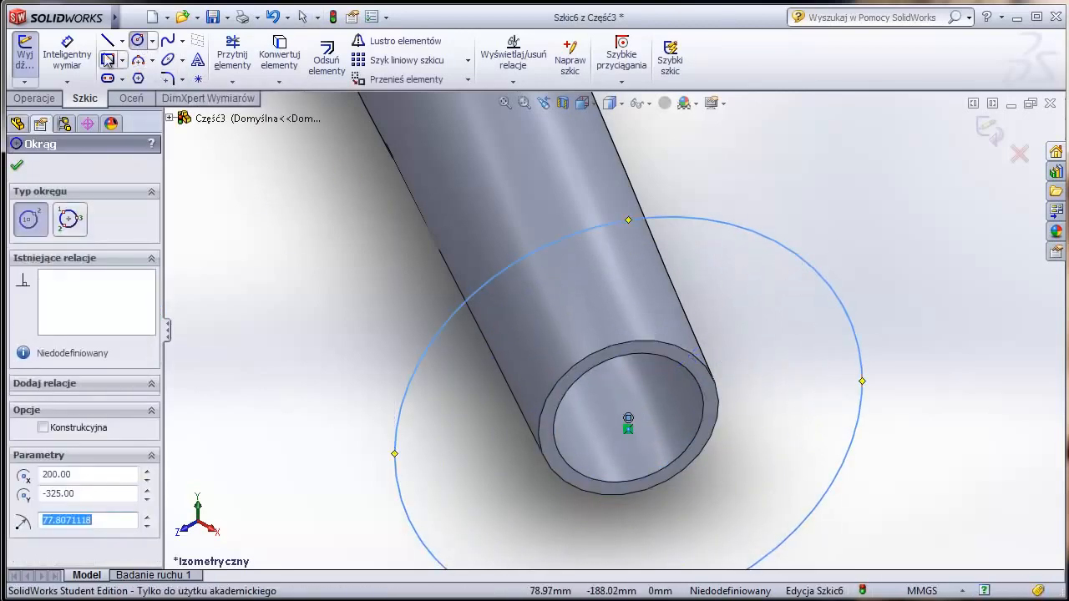
left_click(68, 57)
left_click(808, 262)
left_click(928, 229)
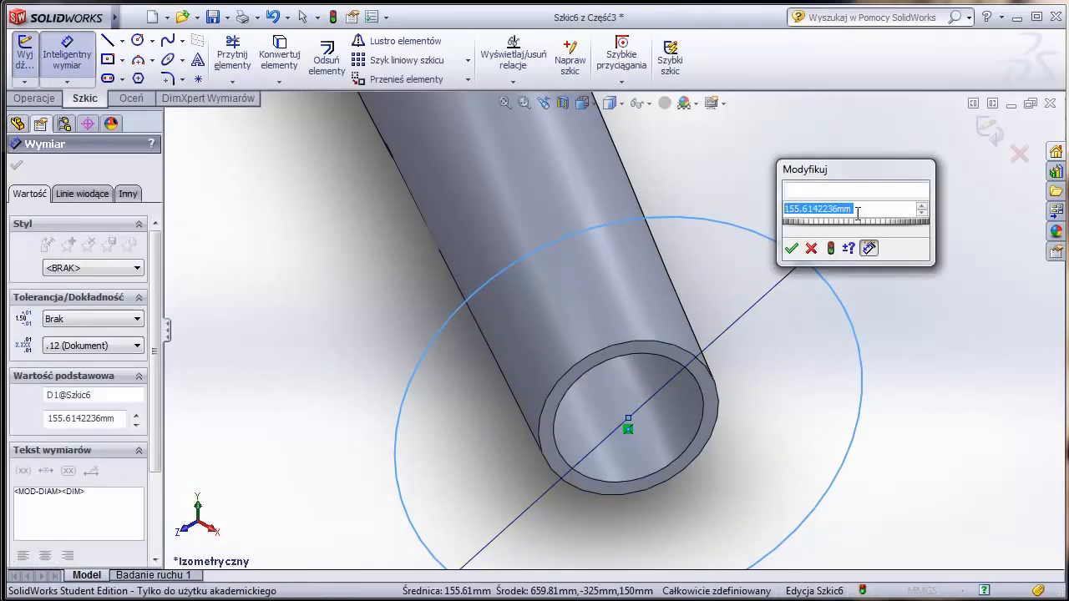
type("160")
key("Return")
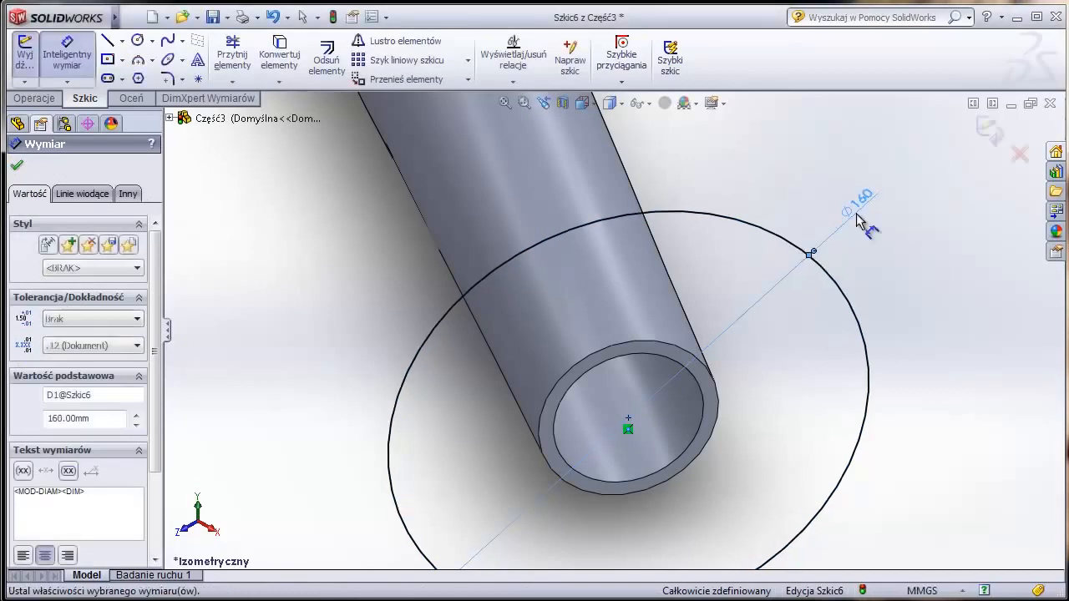
key("Escape")
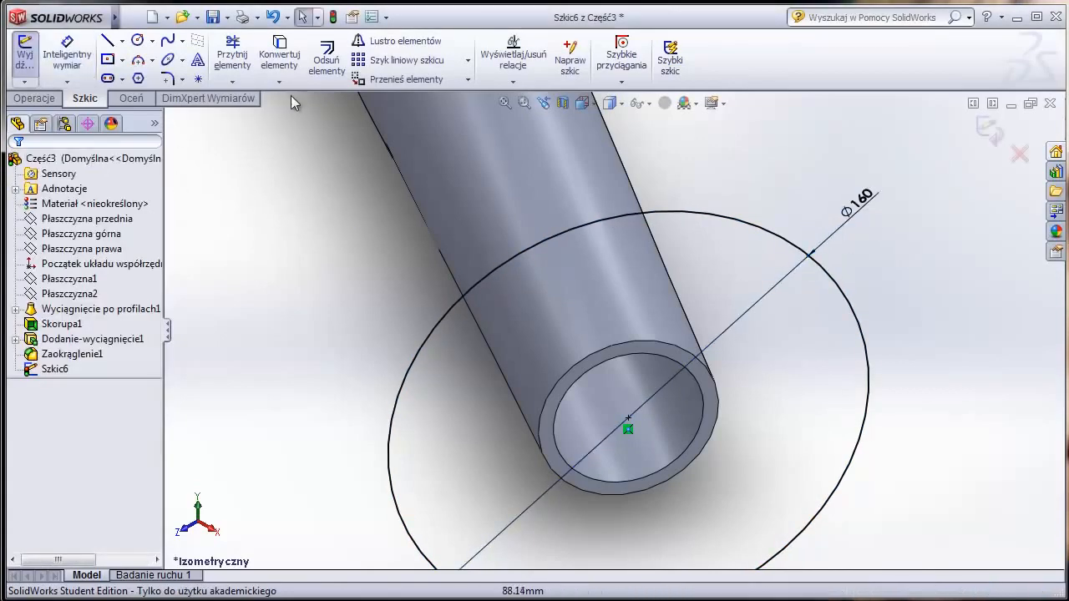
- Convert the smaller end's inner circular edge into the 160 mm circle sketch and exit the sketch
left_click(279, 52)
left_click(576, 373)
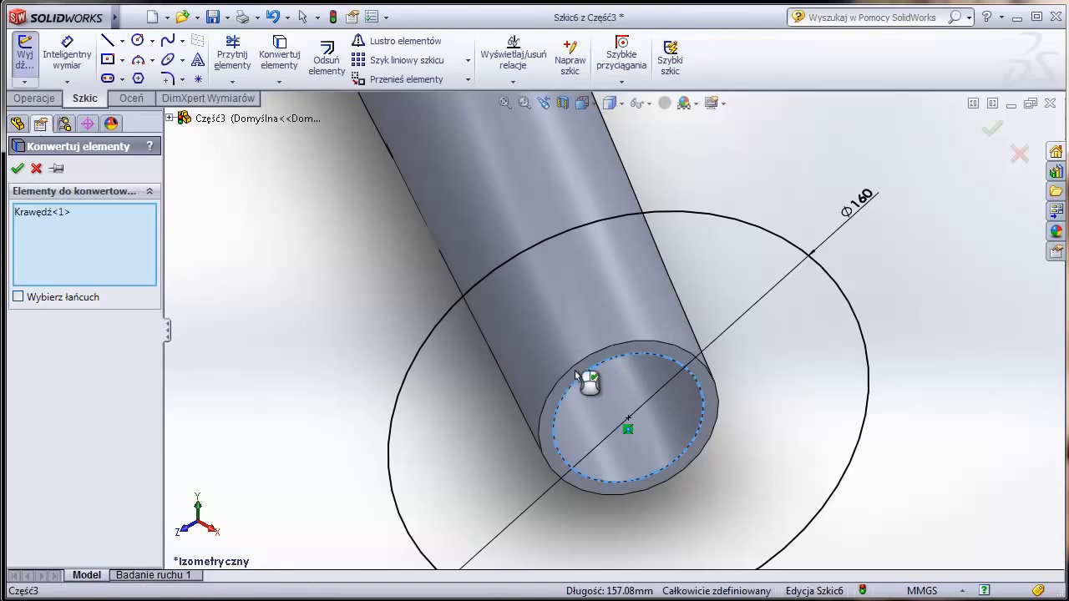
left_click(17, 170)
left_click(25, 52)
- Extrude the 160 mm circle sketch with its circular opening 10 mm outward from the pipe end as a round flange
mouse_move(319, 373)
middle_mouse_down()
mouse_move(397, 453)
mouse_move(470, 425)
middle_mouse_up()
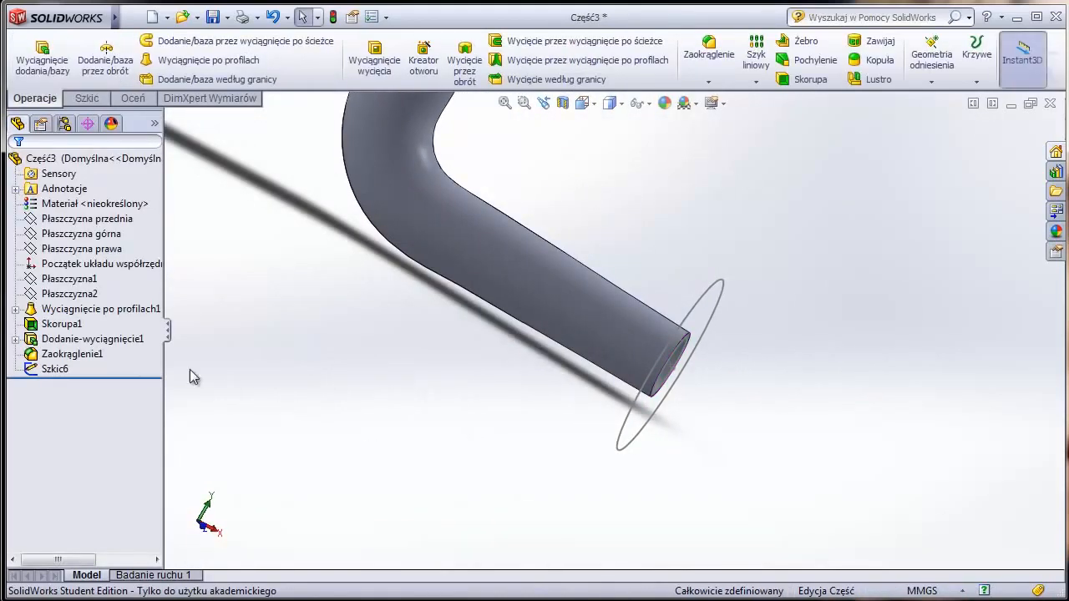
left_click(41, 55)
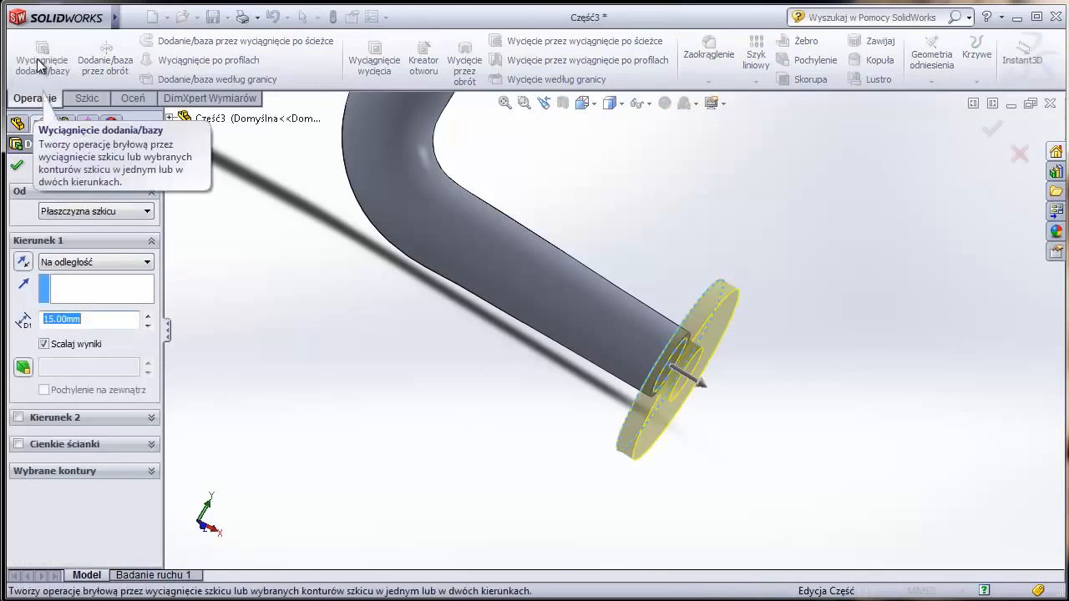
left_click(147, 327)
left_click(17, 164)
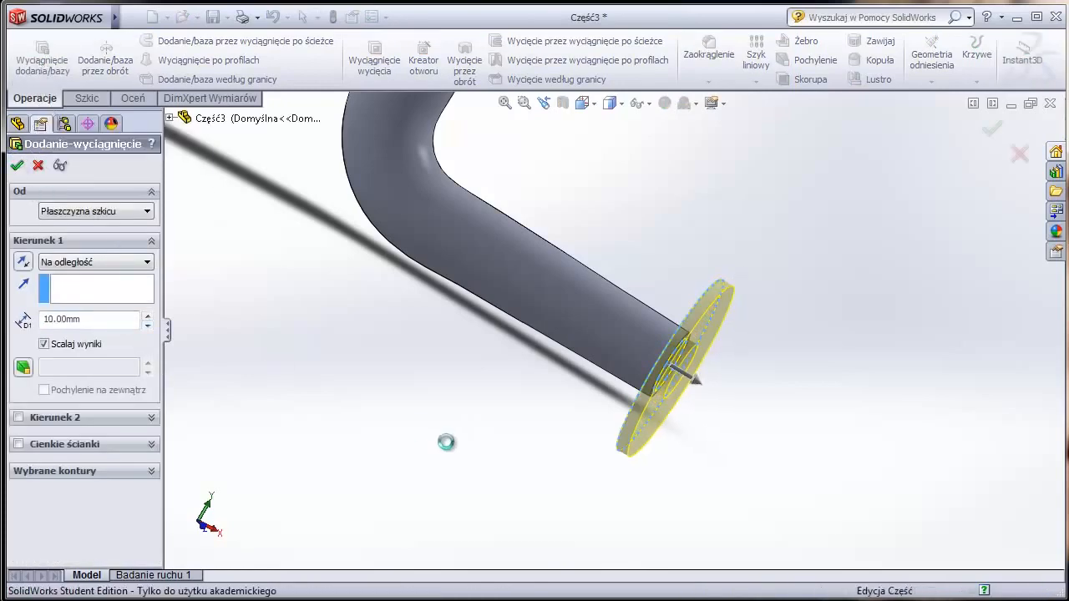
middle_click_drag(460, 440, 424, 439)
key("ctrl+7")
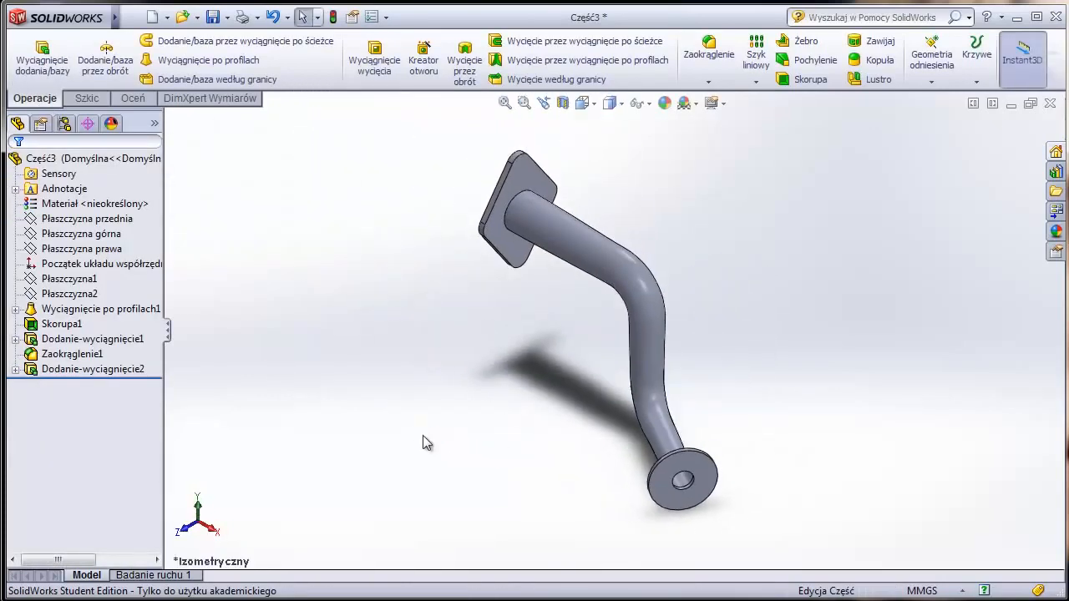
- Define a Hole Wizard counterbore with standard Iso, type "Śruba z łbem sześciokątnym odmiana AB ISO 4017" and size M12, and choose its end condition
left_click(427, 71)
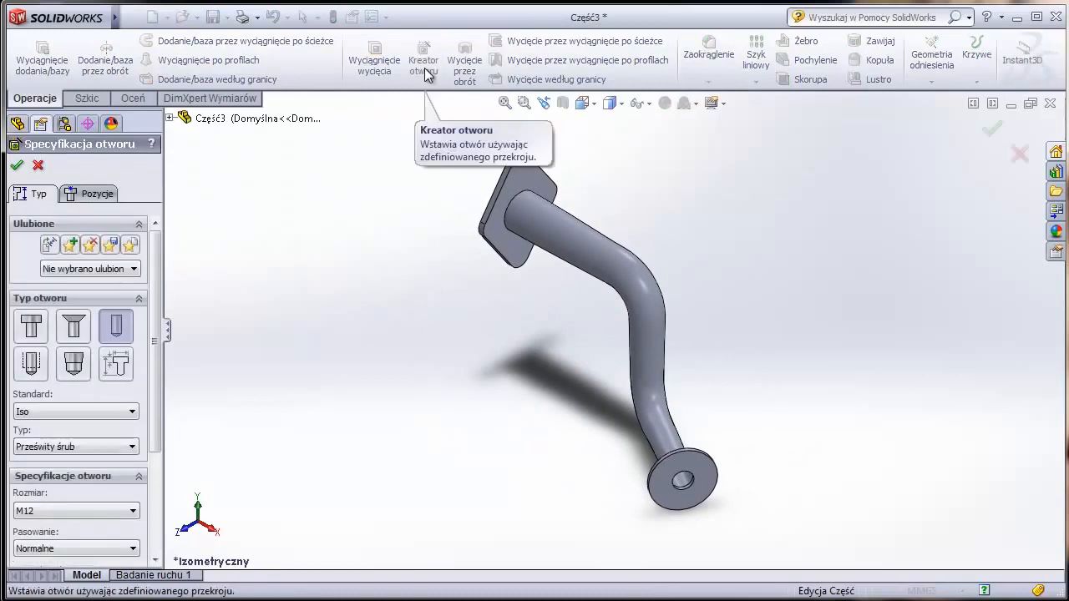
left_click(31, 327)
left_click(83, 411)
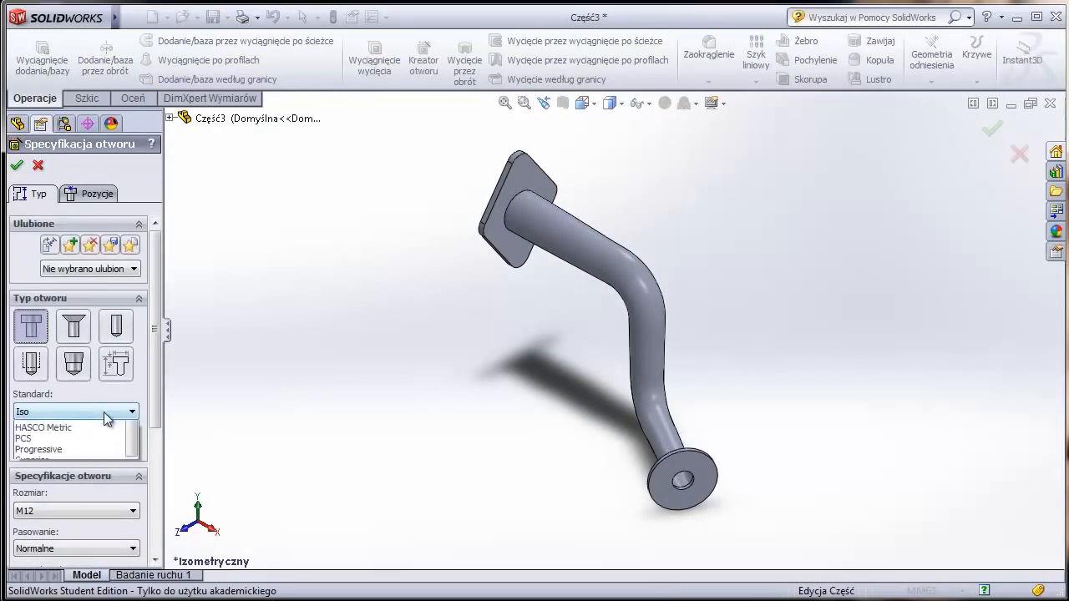
left_click(52, 472)
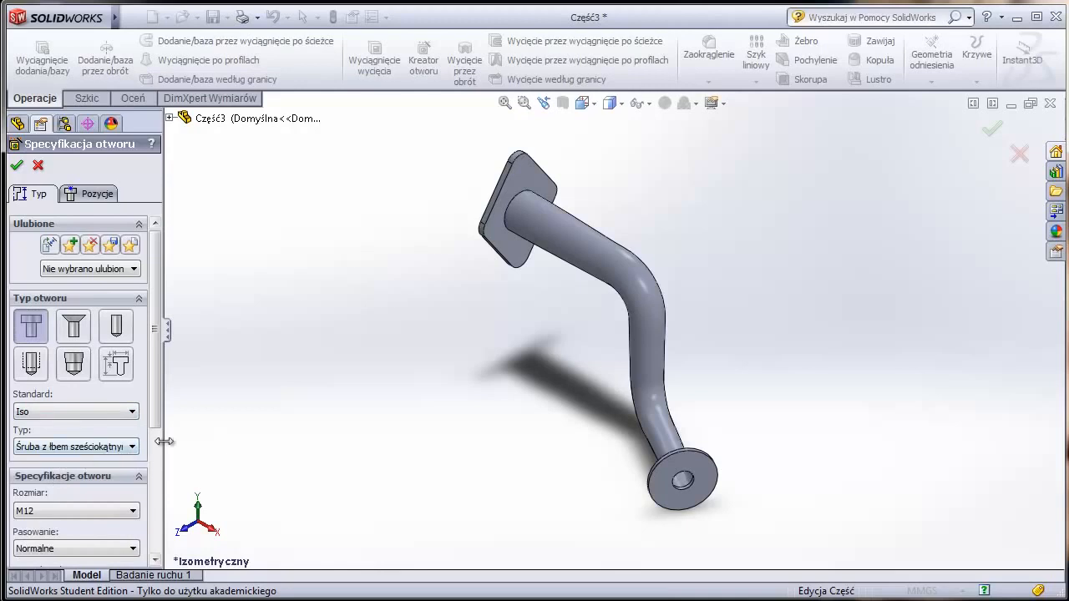
left_click_drag(163, 447, 284, 442)
left_click(234, 446)
left_click(186, 505)
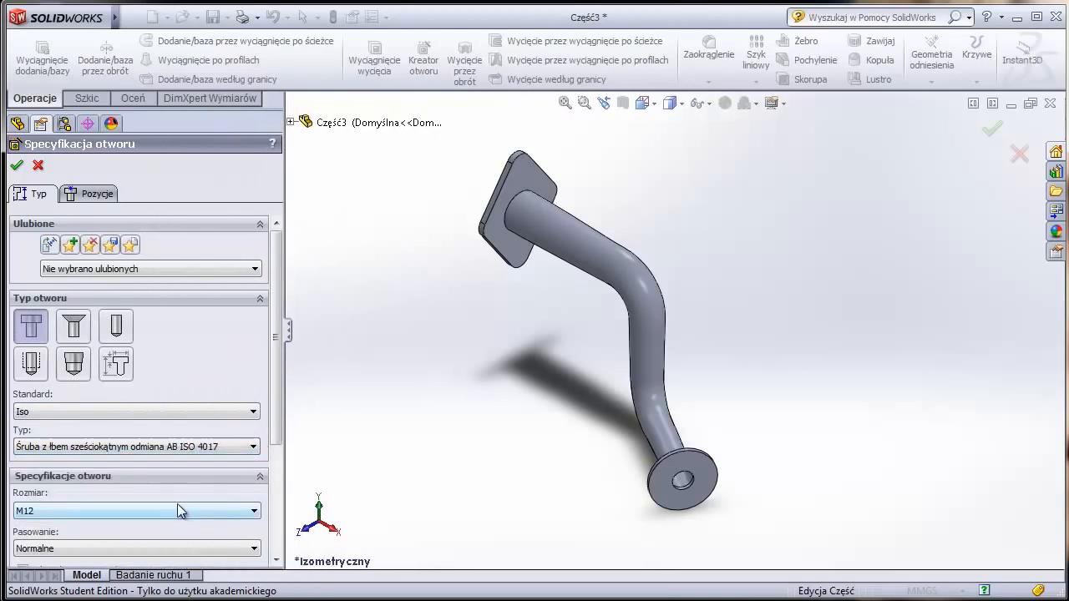
left_click(177, 508)
left_click(136, 557)
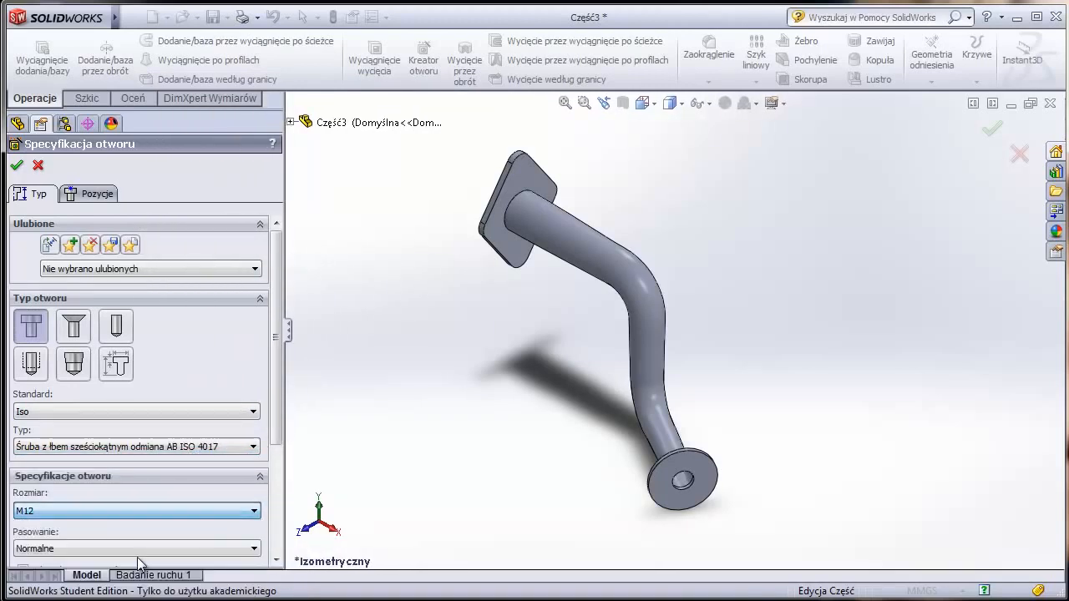
scroll(208, 492, "down", 5)
left_click(157, 445)
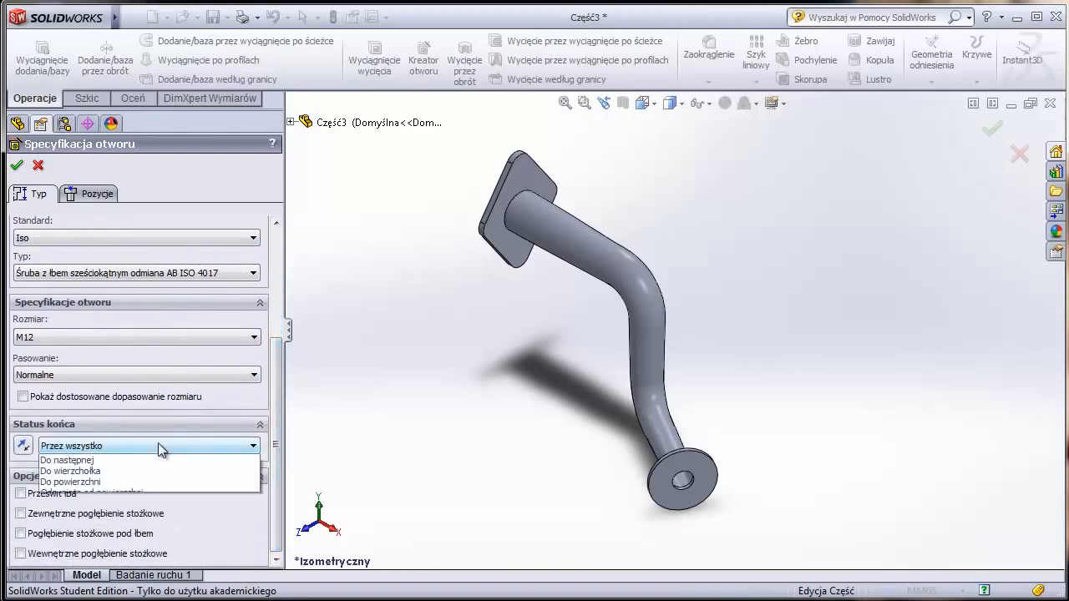
left_click(143, 469)
- Place four counterbore hole points on the pipe-side face of the rhombus flange, one near each rounded corner
left_click(88, 193)
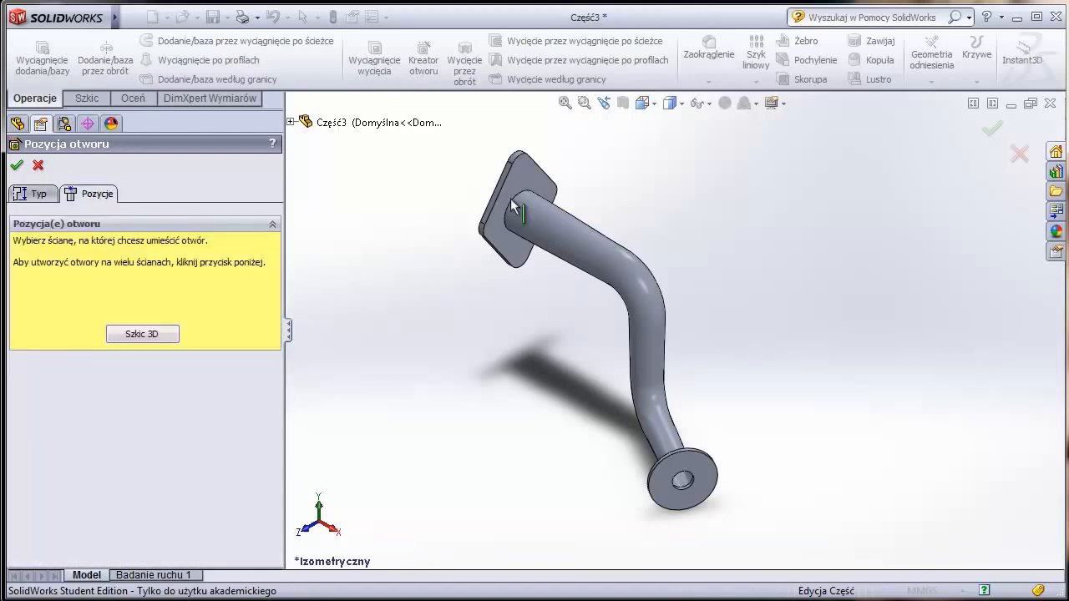
scroll(518, 199, "down", 5)
left_click(556, 203)
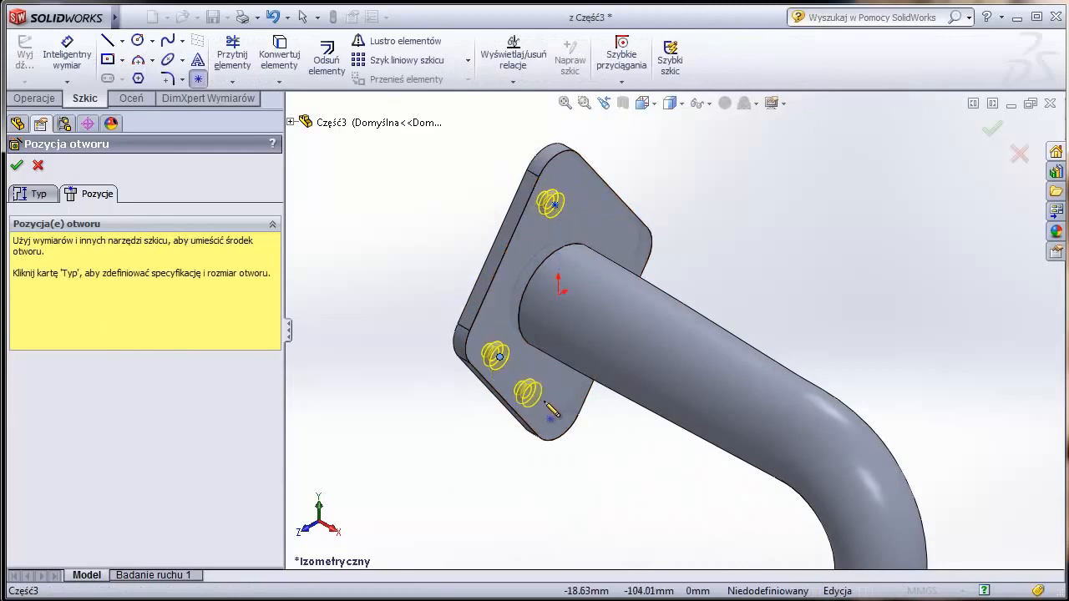
key("Escape")
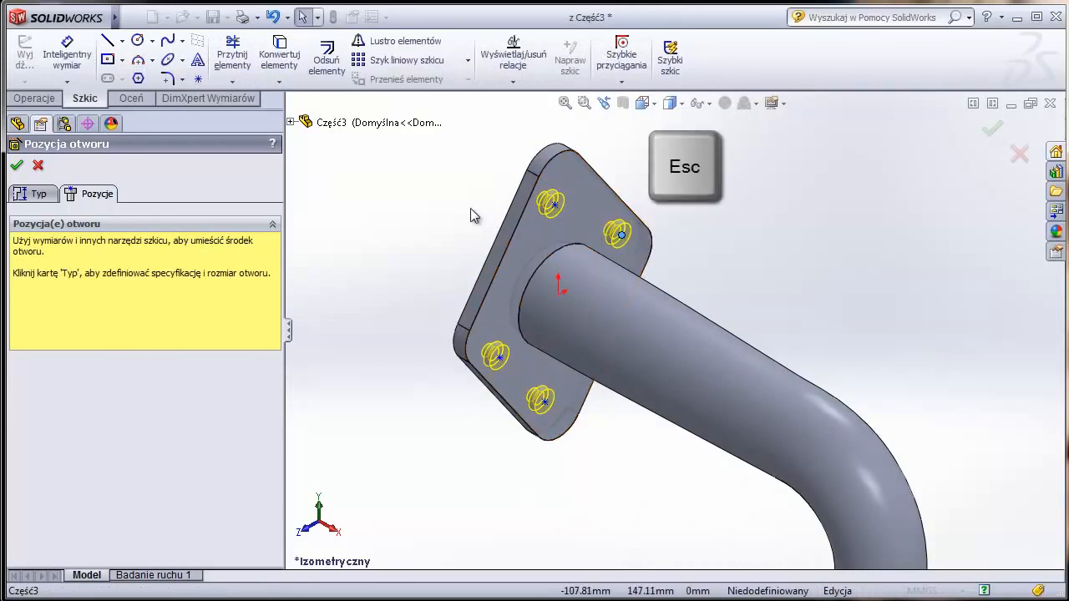
- Make the hole points at the rhombus flange's upper and pipe-left corners concentric with their rounded corner edges
left_click(554, 204, "ctrl")
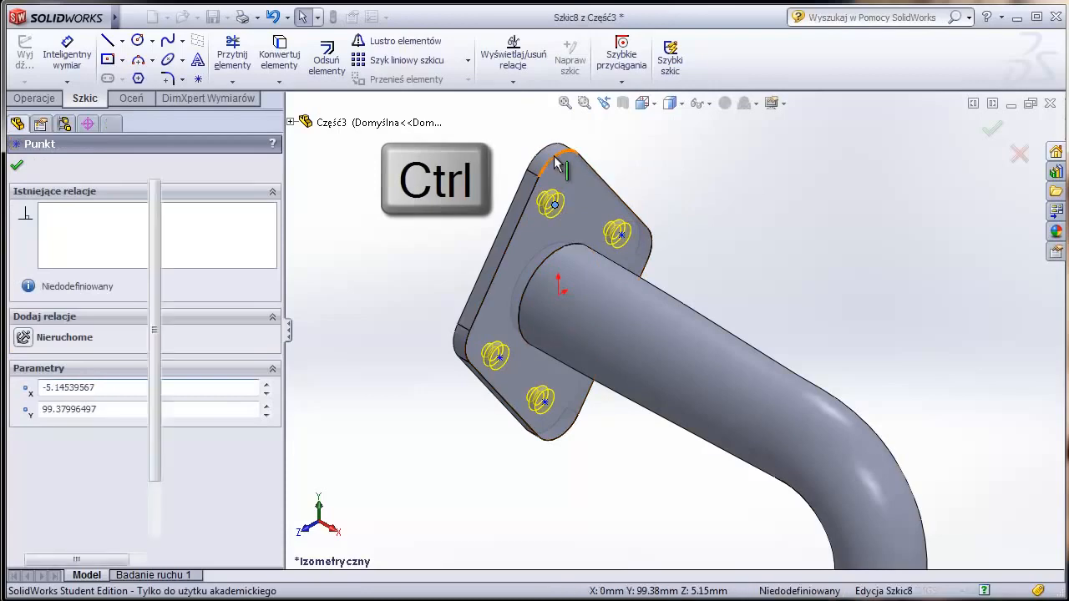
left_click(553, 164, "ctrl")
left_click(23, 434)
key("Escape")
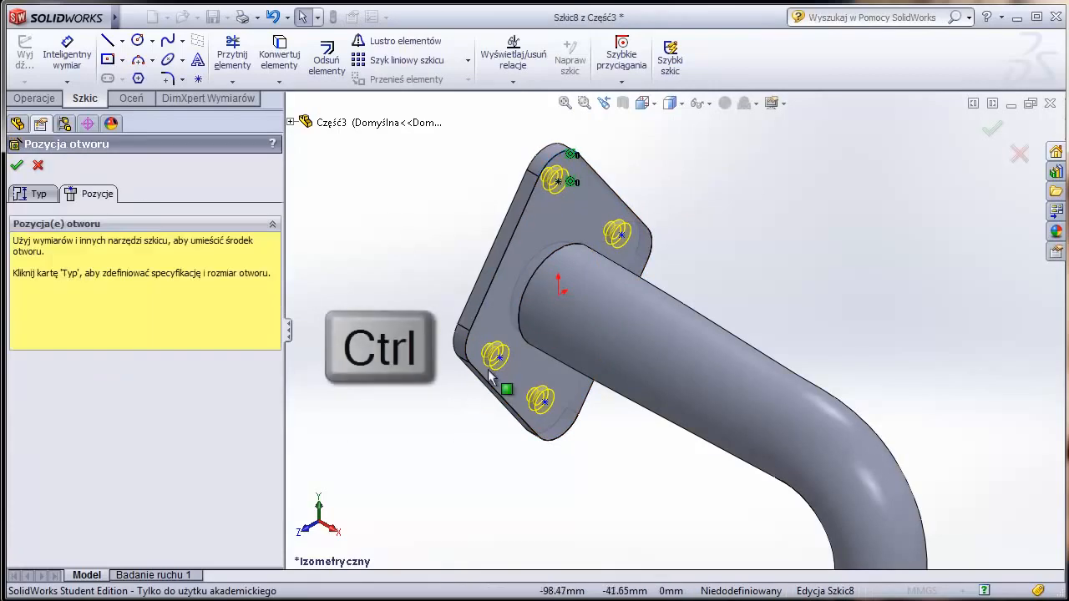
left_click(500, 358)
left_click(466, 354, "ctrl")
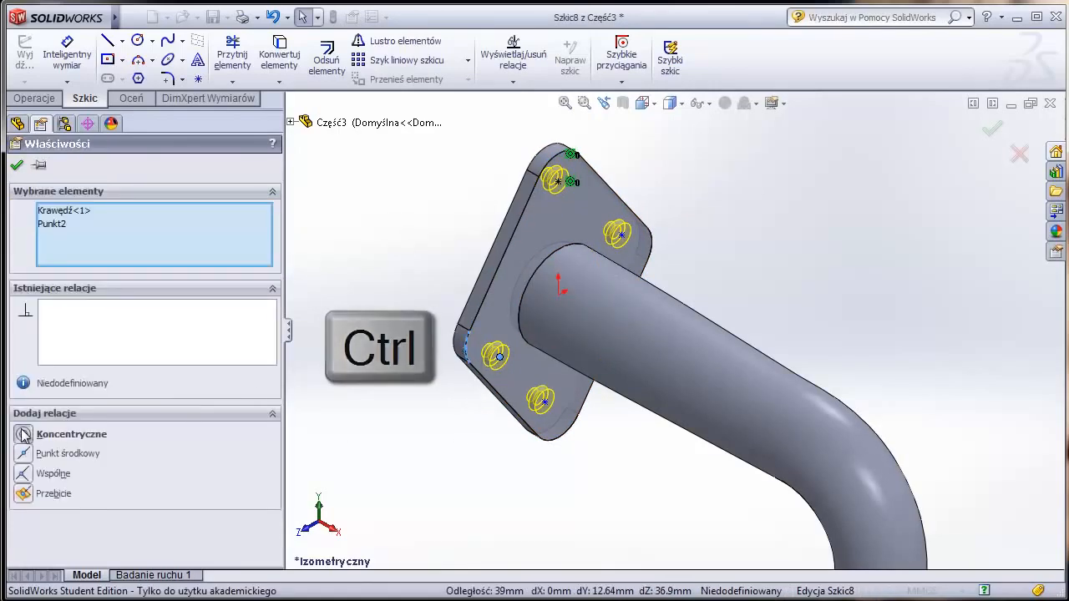
left_click(72, 433)
- Make the remaining two hole points concentric with their rounded corner edges and finish the rhombus flange's counterbore holes
left_click(546, 404, "ctrl")
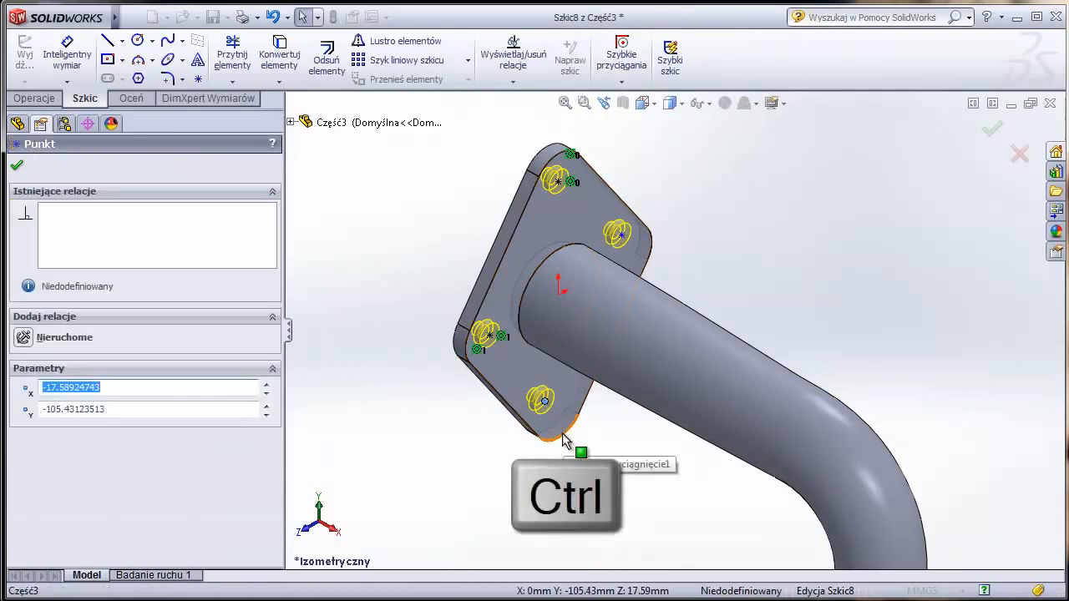
left_click(566, 438, "ctrl")
left_click(23, 434)
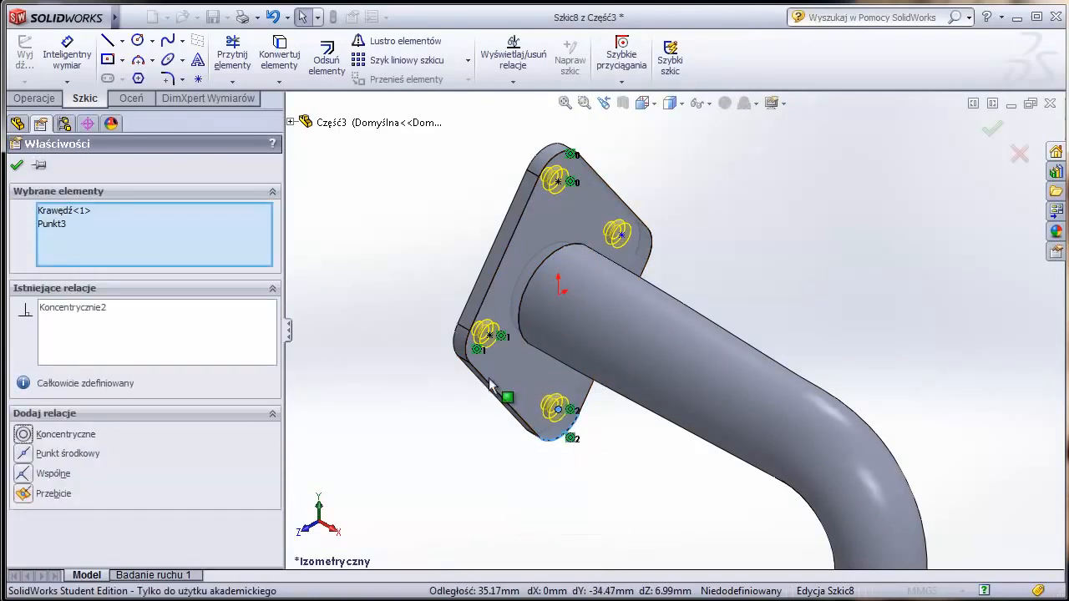
left_click(622, 238, "ctrl")
left_click(650, 245, "ctrl")
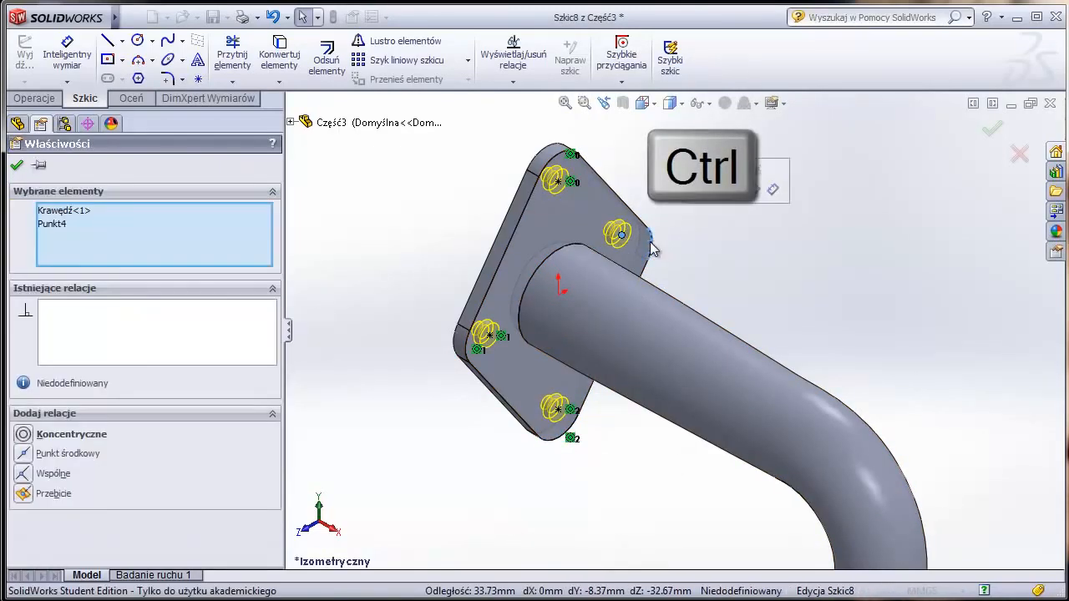
left_click(24, 434)
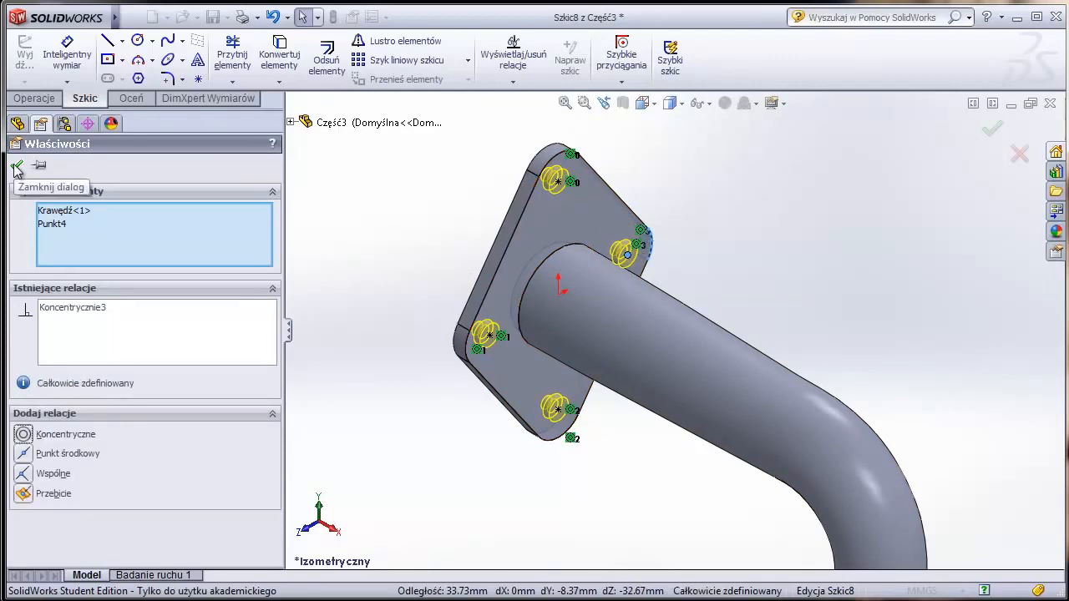
left_click(17, 167)
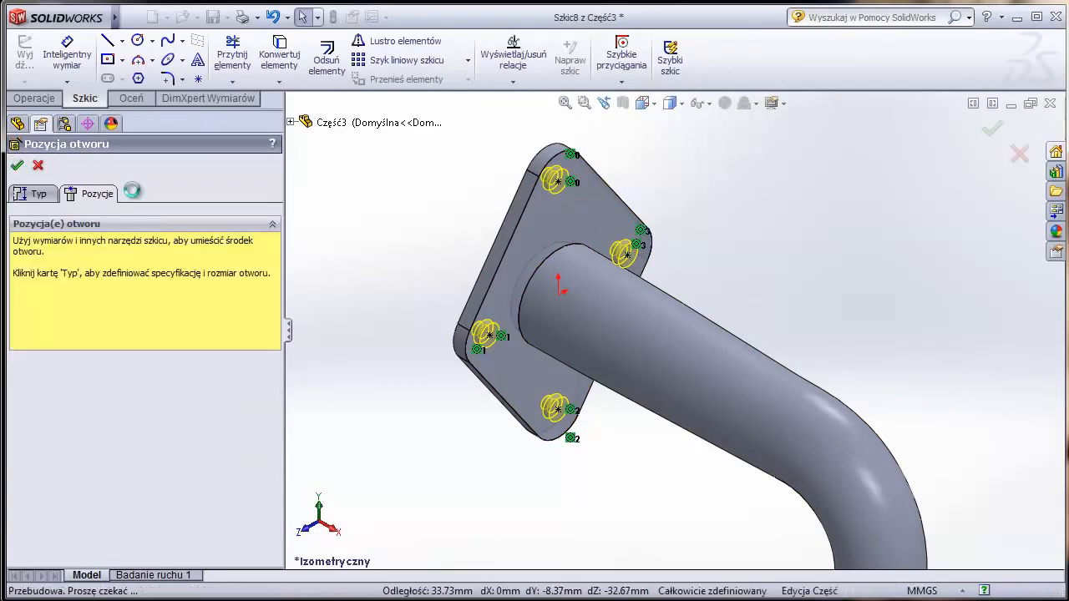
left_click(17, 167)
- Define an M12 Iso screw clearance hole (Prześwity śrub) with end condition "Do następnej" for the round flange and switch to hole positioning
middle_click_drag(394, 255, 593, 257)
key("ctrl+7")
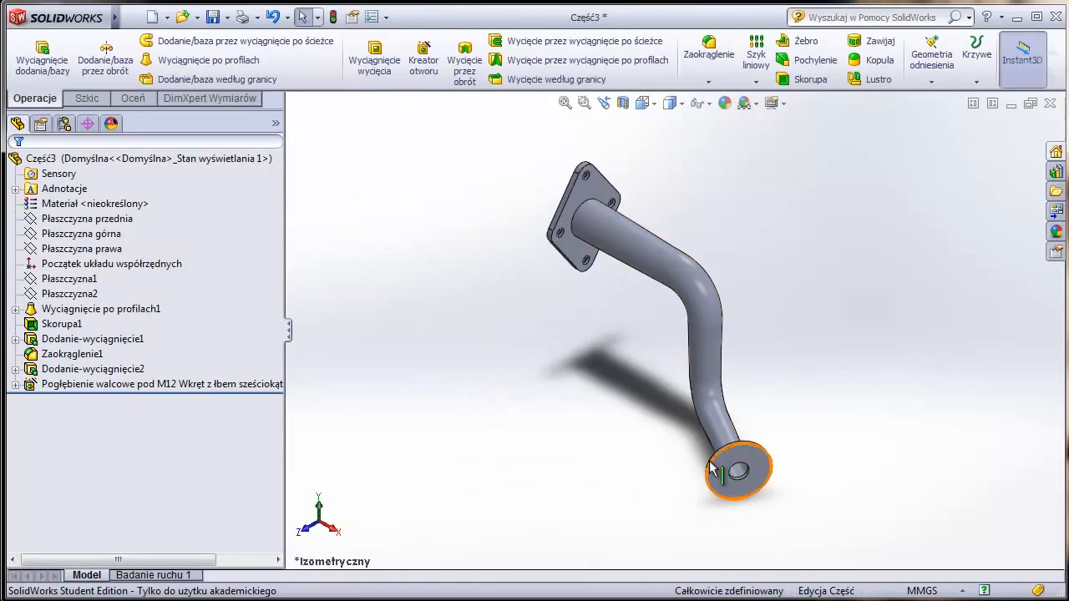
scroll(728, 500, "down", 8)
middle_click_drag(727, 497, 657, 514)
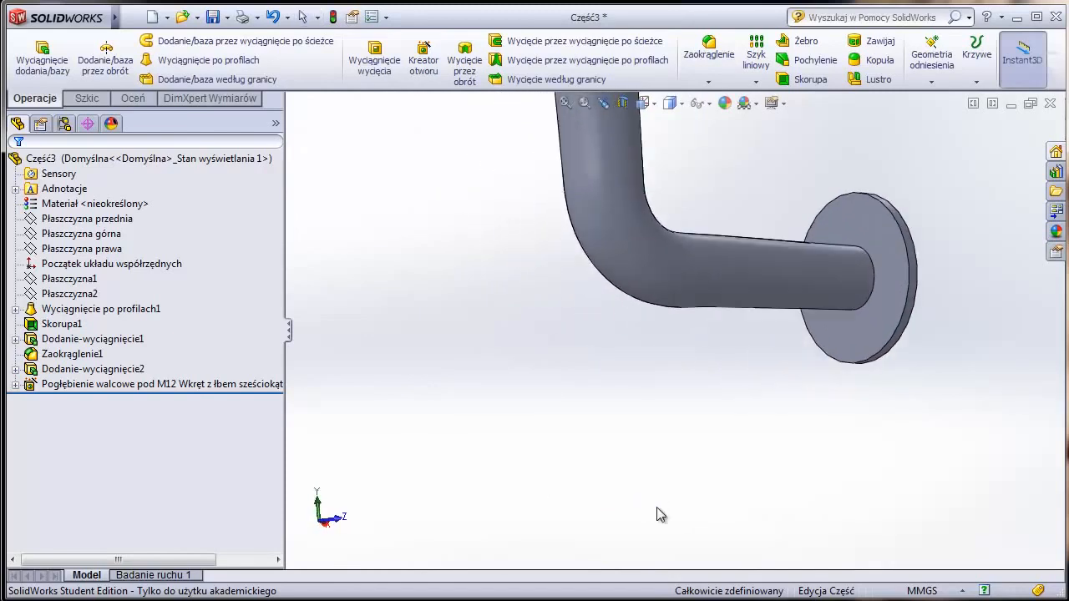
middle_click_drag(776, 427, 707, 486, "ctrl")
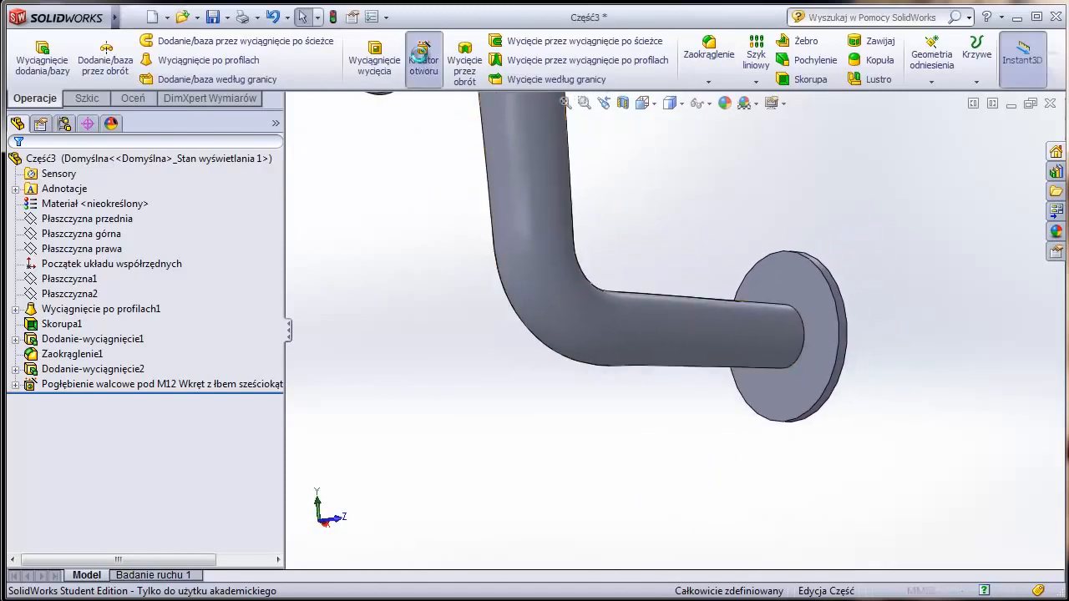
left_click(422, 52)
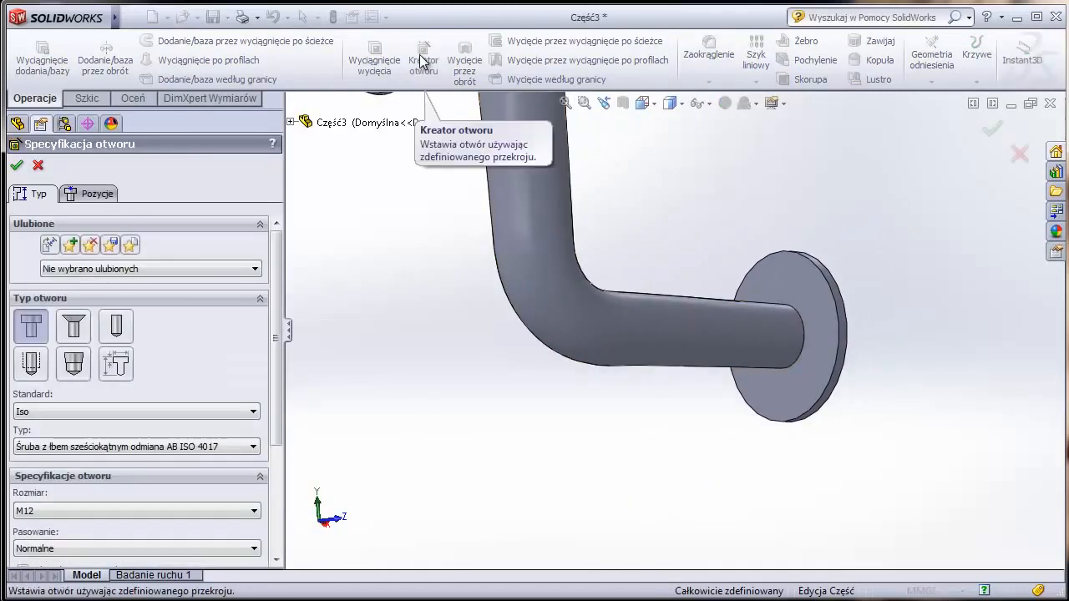
left_click(121, 324)
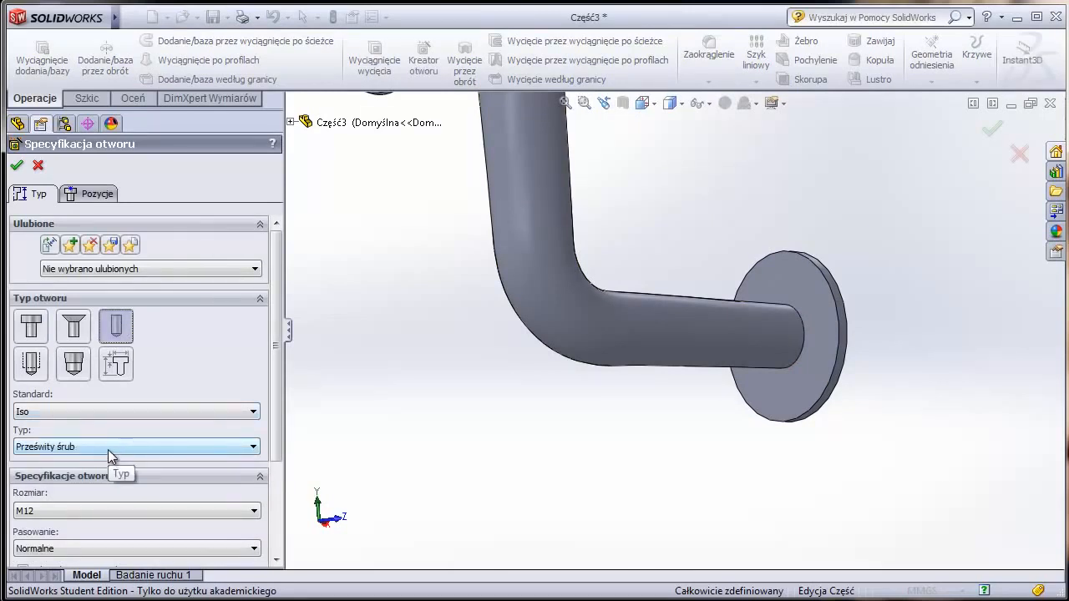
scroll(278, 496, "down", 2)
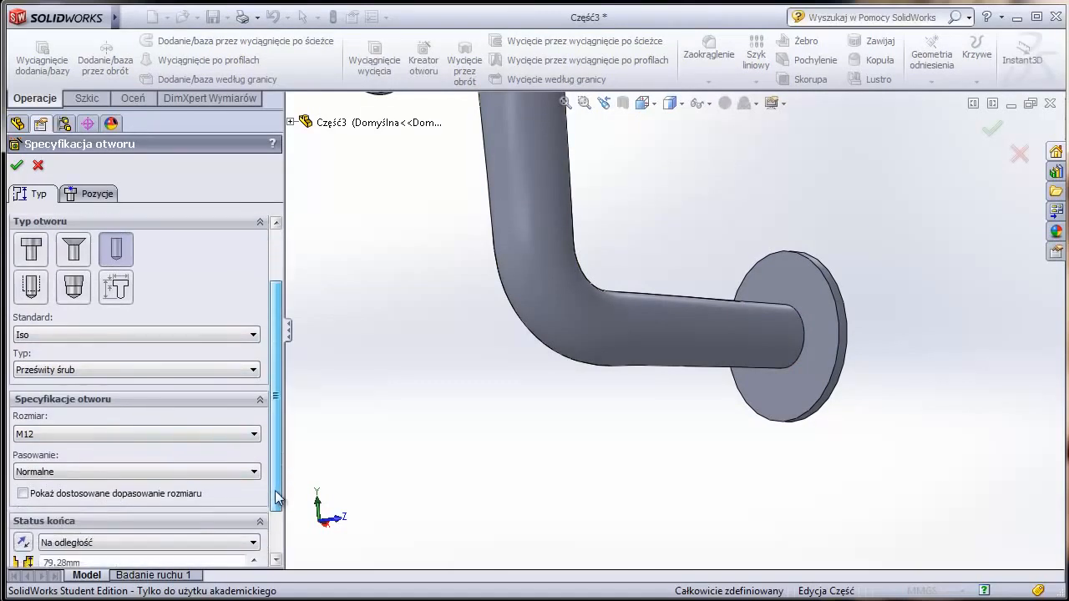
scroll(278, 499, "down", 2)
left_click(167, 485)
left_click(183, 518)
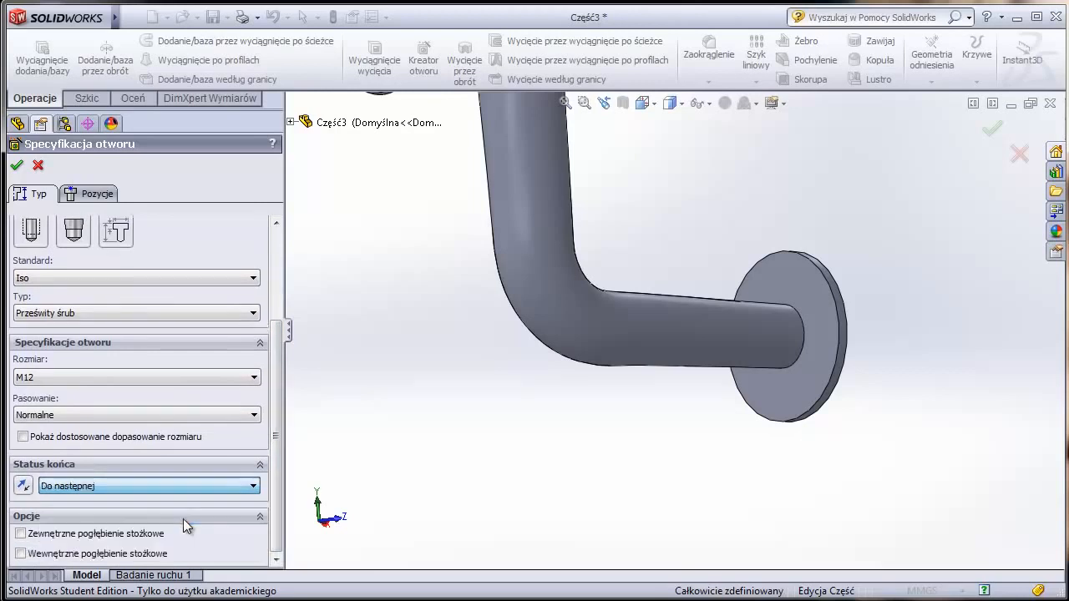
left_click(97, 197)
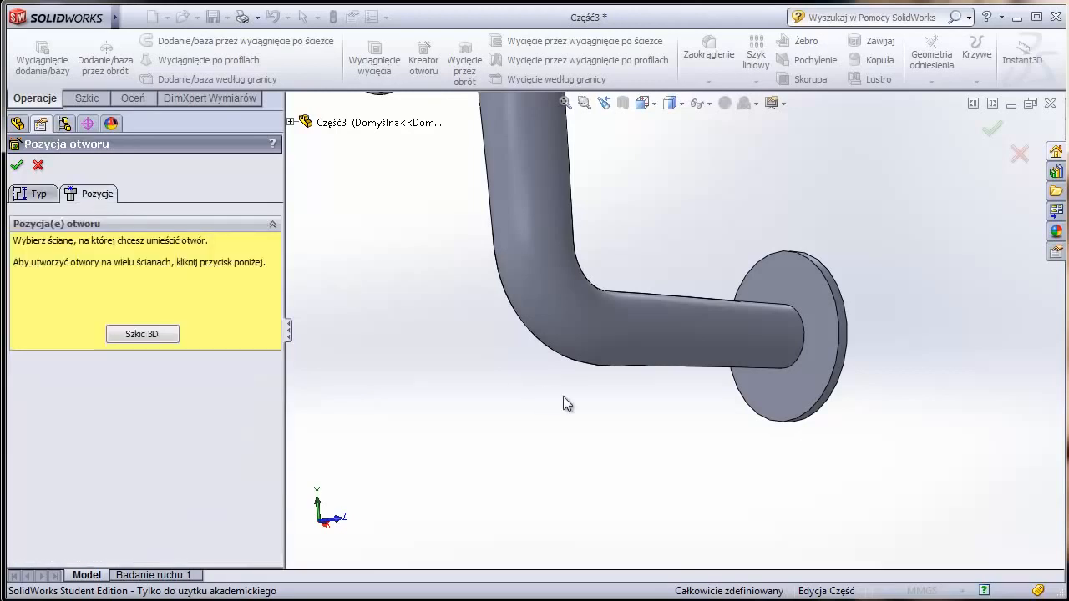
- Place one hole point on the pipe-side face of the round flange, below the pipe, and display the temporary axes
scroll(563, 395, "down", 2)
left_click(907, 367)
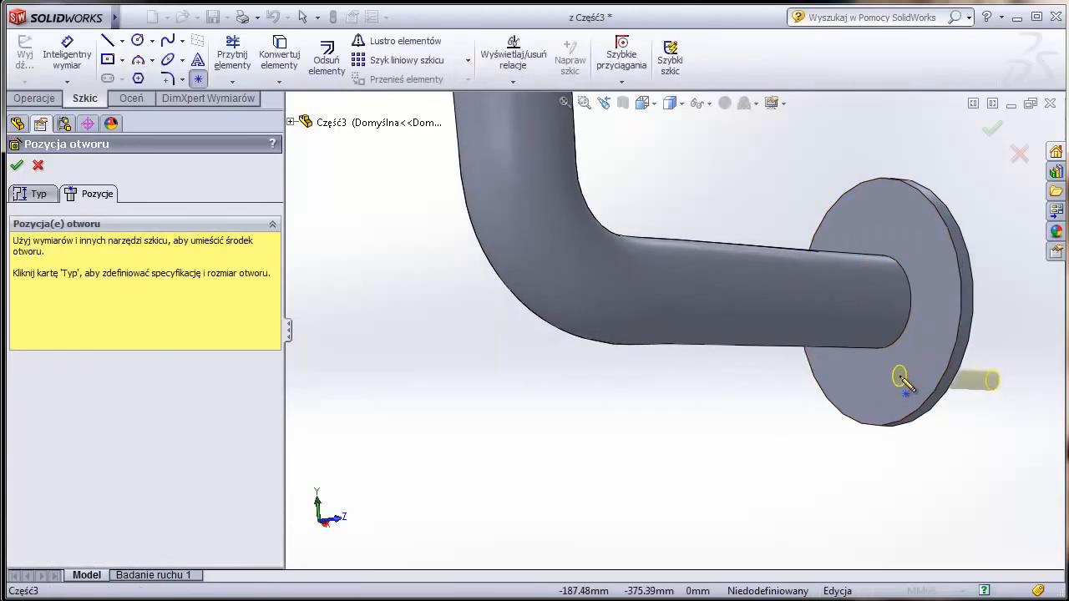
key("Escape")
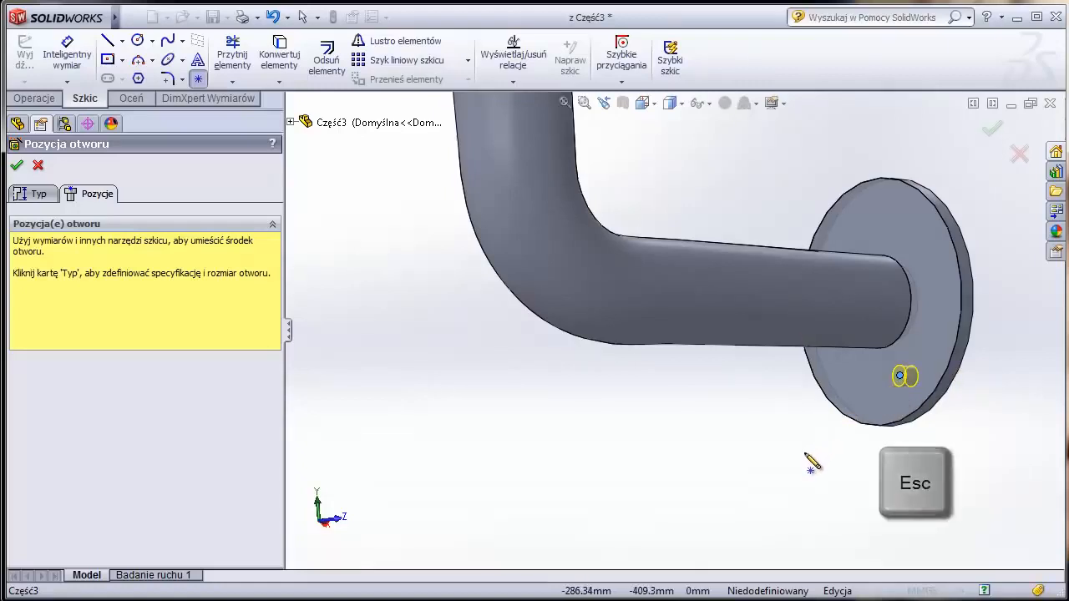
left_click(709, 100)
left_click(714, 159)
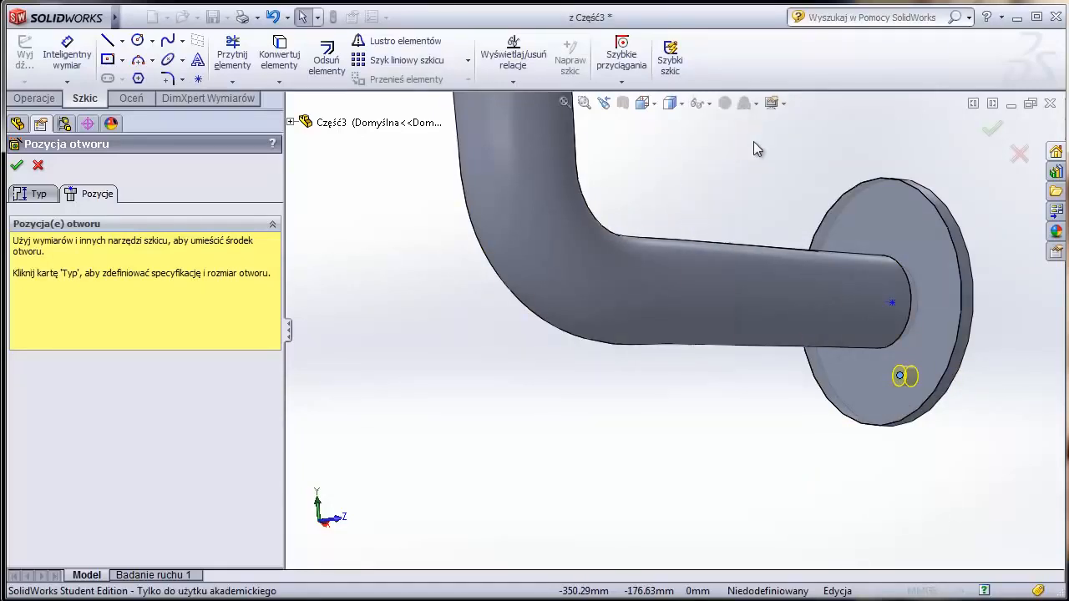
- Align the hole point vertically with the round flange's central axis using a Pionowy relation
left_click(652, 106)
left_click(728, 169)
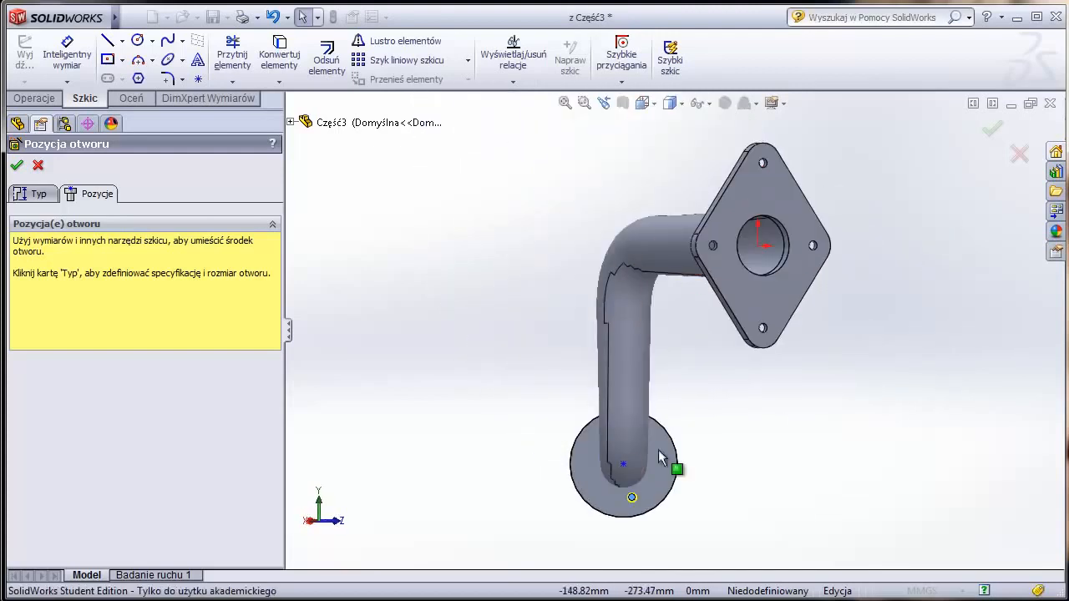
scroll(625, 489, "down", 5)
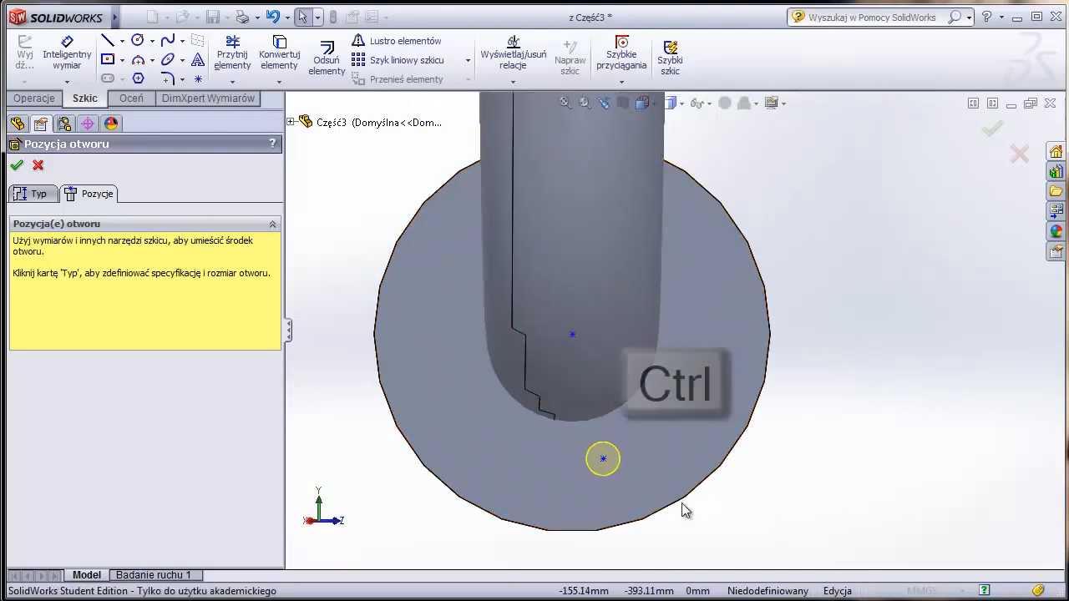
left_click(603, 458, "ctrl")
left_click(573, 339, "ctrl")
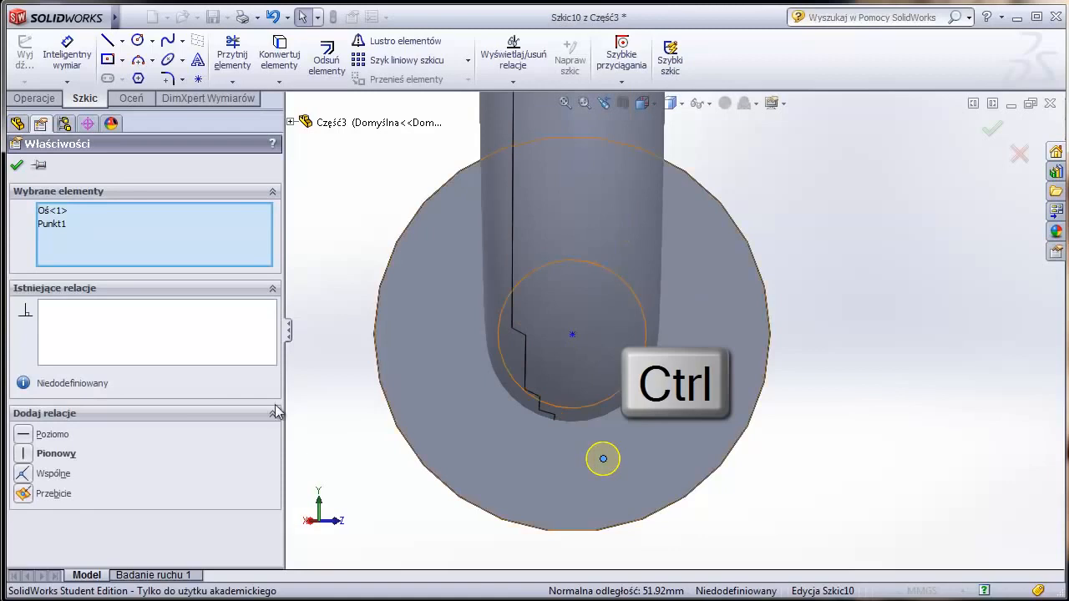
left_click(23, 453)
left_click(15, 167)
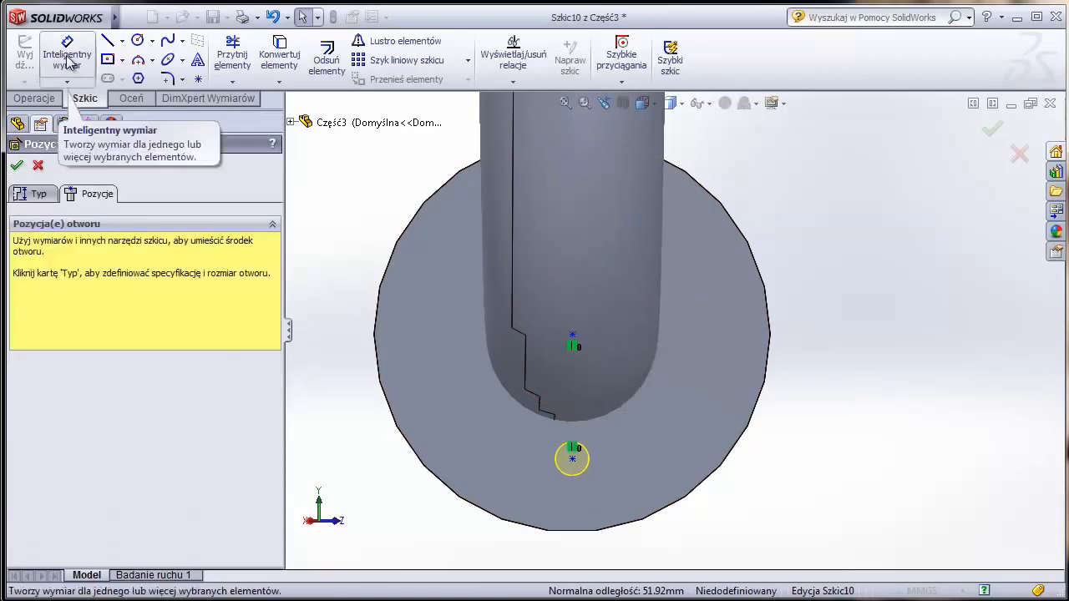
- Dimension the hole point's vertical distance from the round flange's central axis and finish the M12 clearance hole
left_click(67, 52)
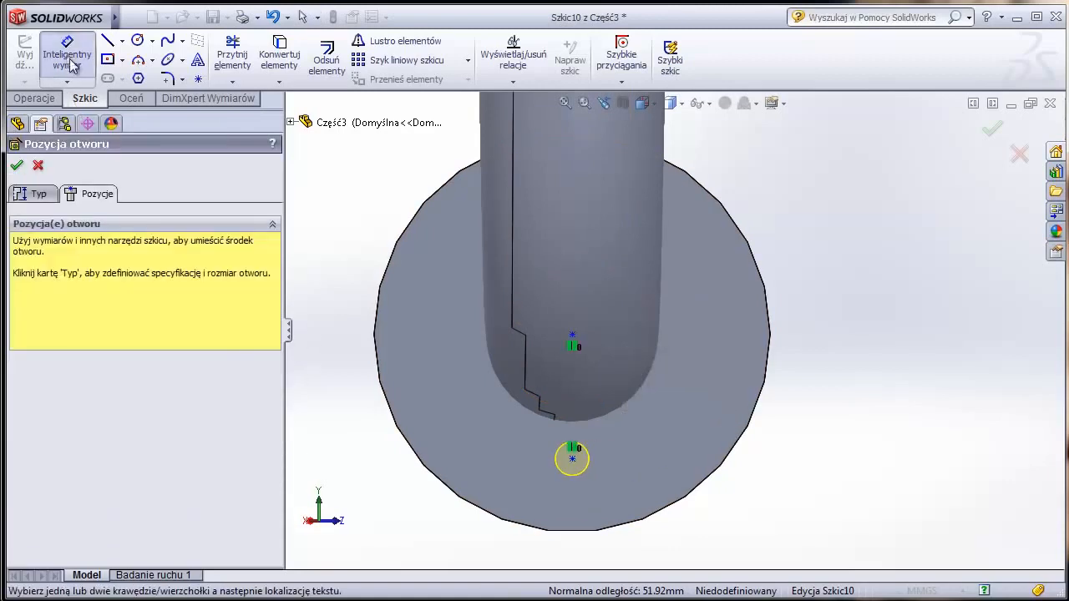
left_click(573, 460)
left_click(863, 398)
key("Return")
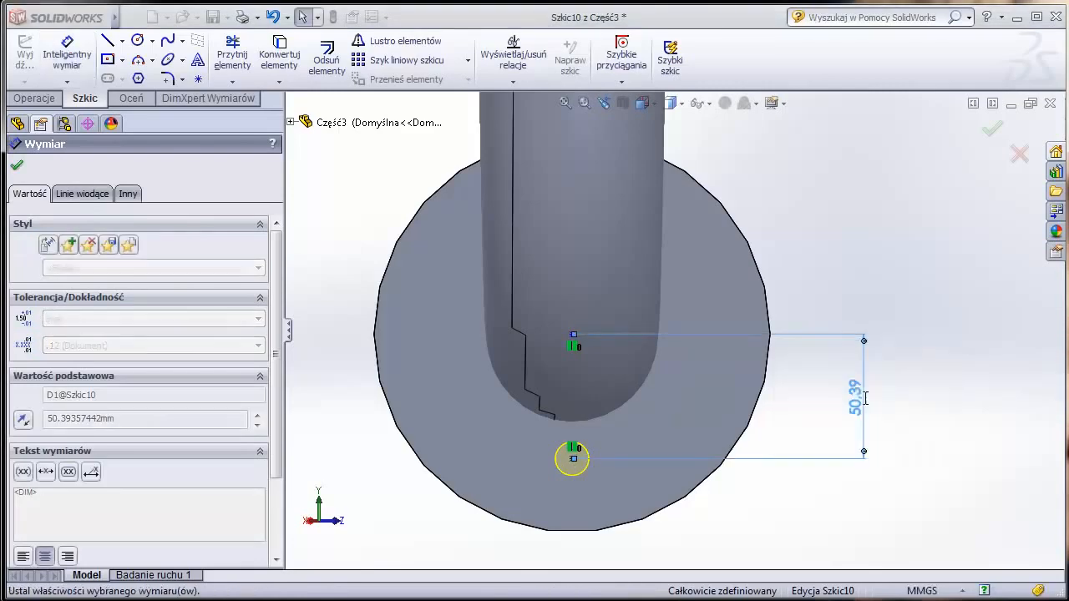
left_click(926, 447)
left_click(16, 166)
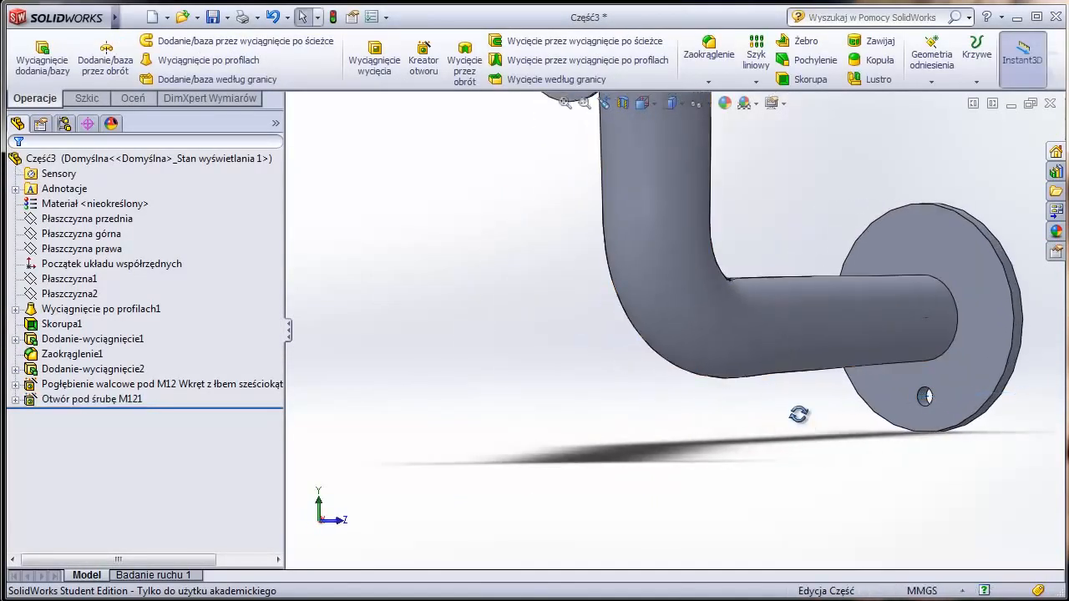
- Hide the temporary axes and start a circular pattern (Szyk kołowy) about the round flange's outer cylindrical face
middle_click_drag(799, 414, 679, 444)
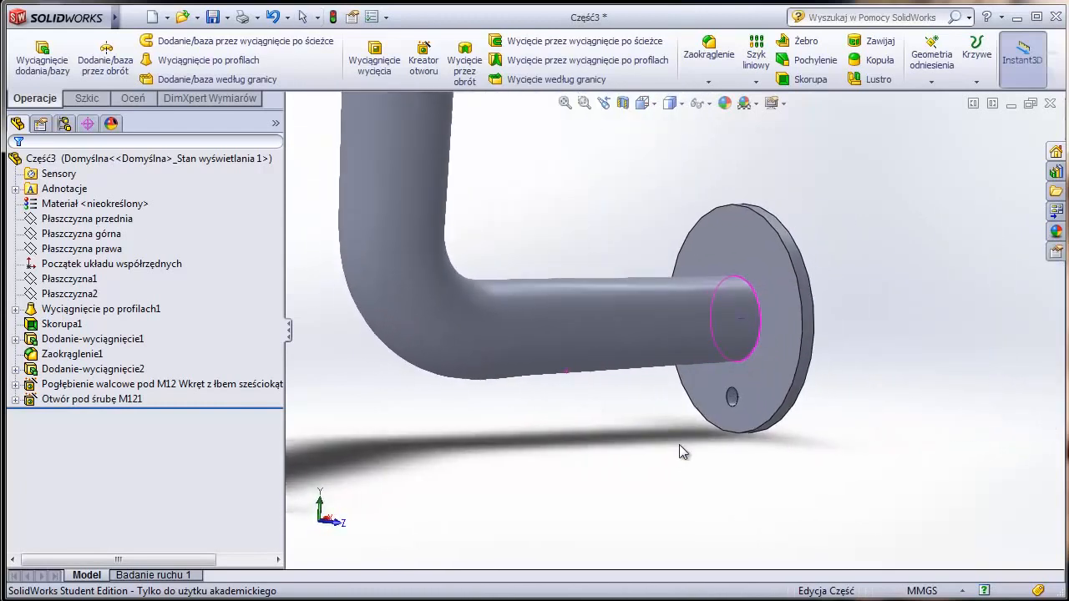
left_click(712, 106)
left_click(755, 82)
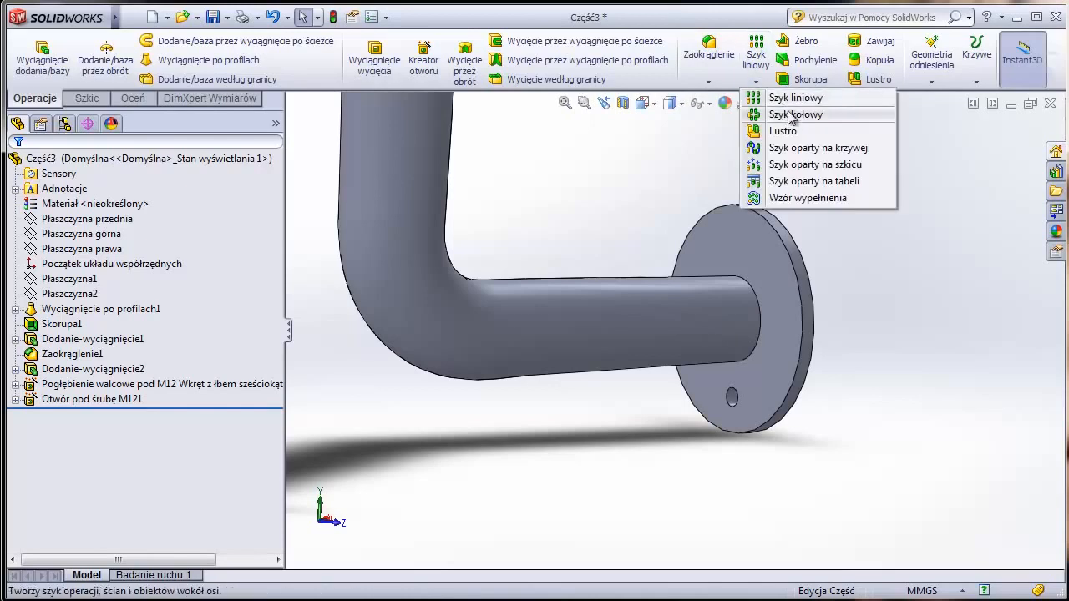
left_click(787, 114)
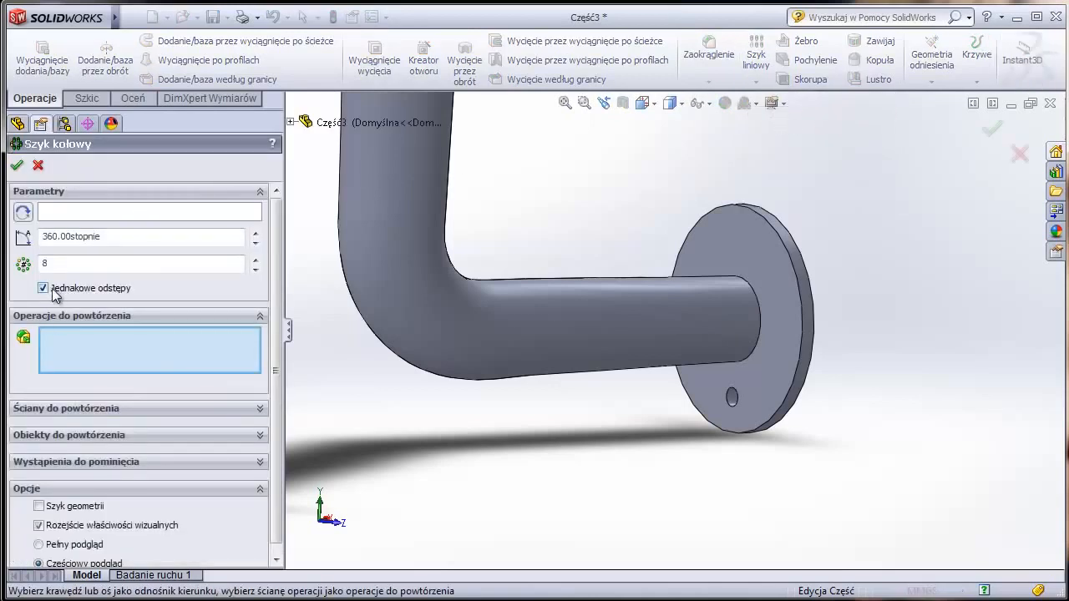
left_click(79, 213)
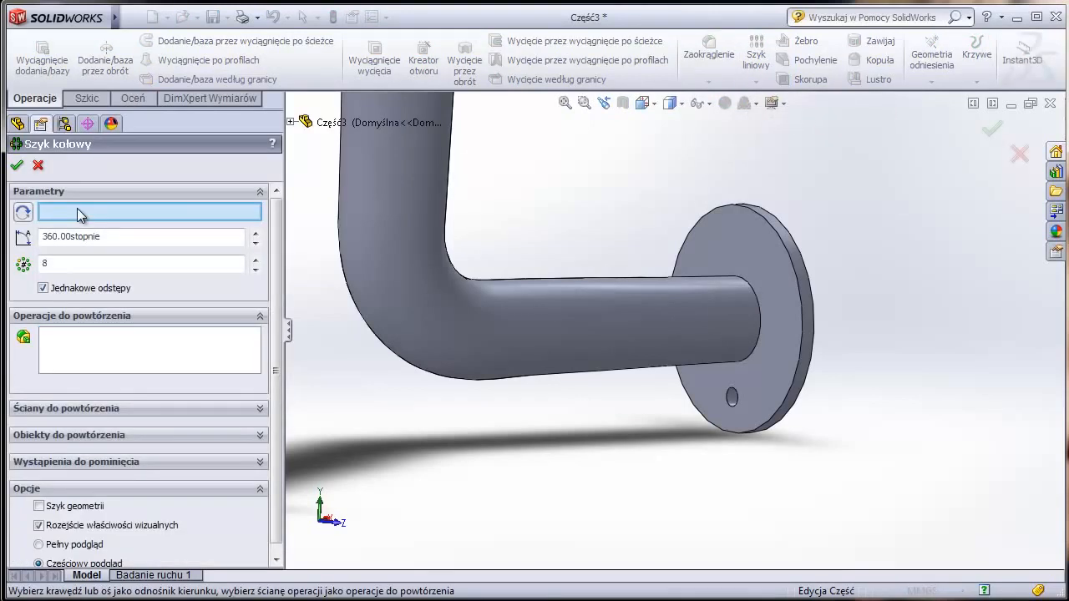
left_click(799, 279)
- Pattern the round flange's M12 clearance hole as 8 equally spaced instances over 360 degrees
left_click(208, 345)
left_click(289, 122)
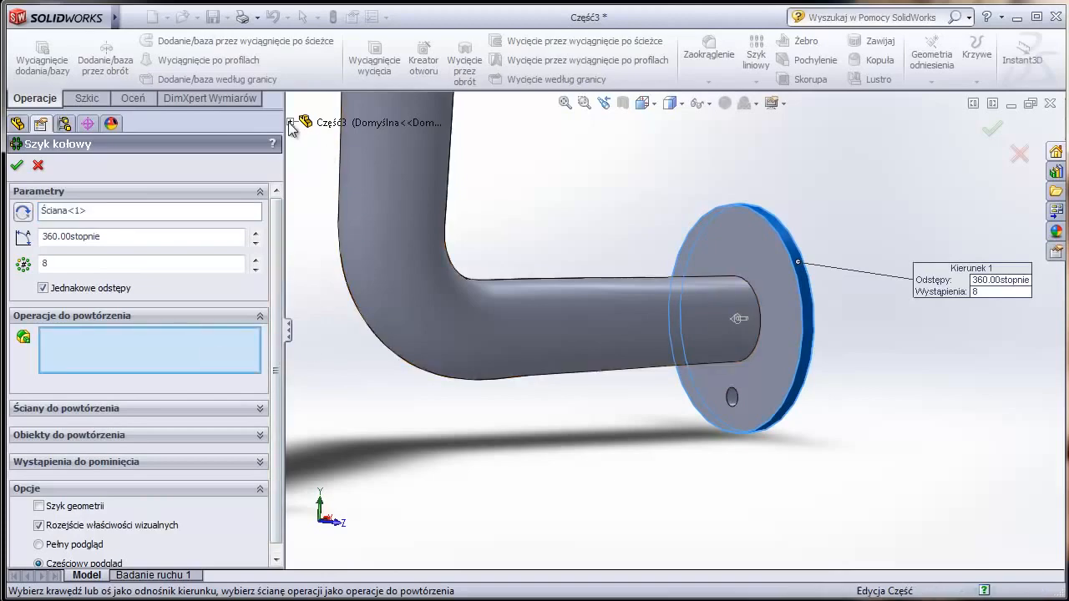
left_click(321, 367)
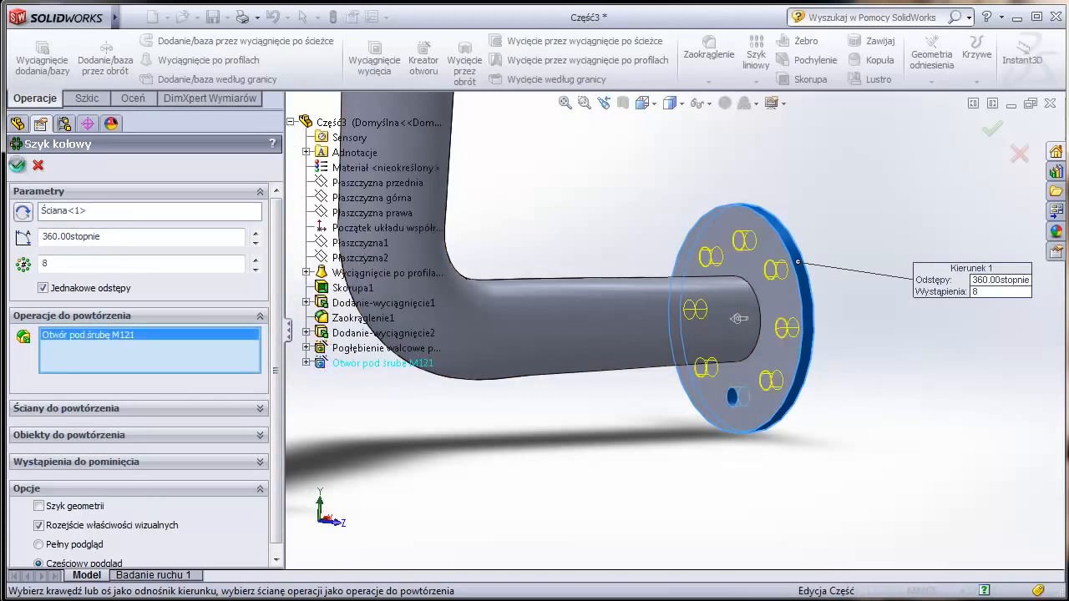
left_click(18, 165)
scroll(622, 463, "up", 5)
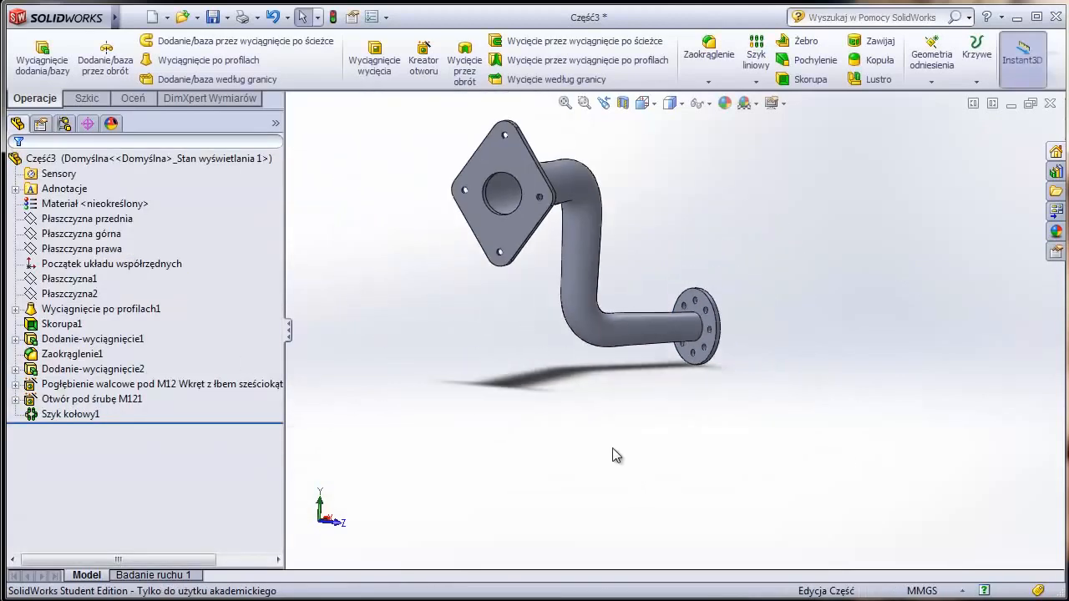
middle_click_drag(613, 454, 609, 486)
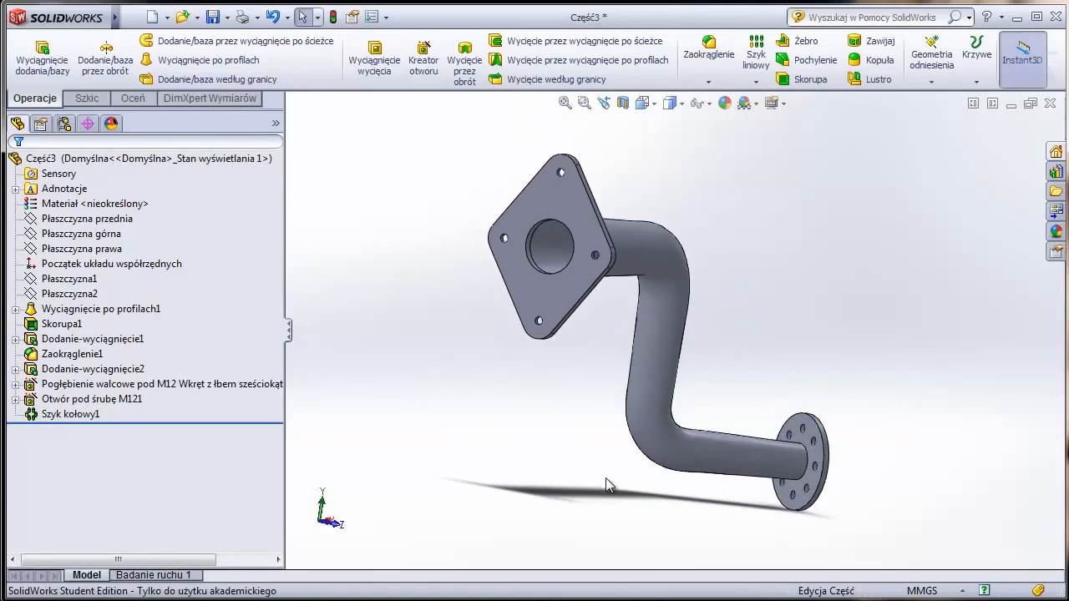